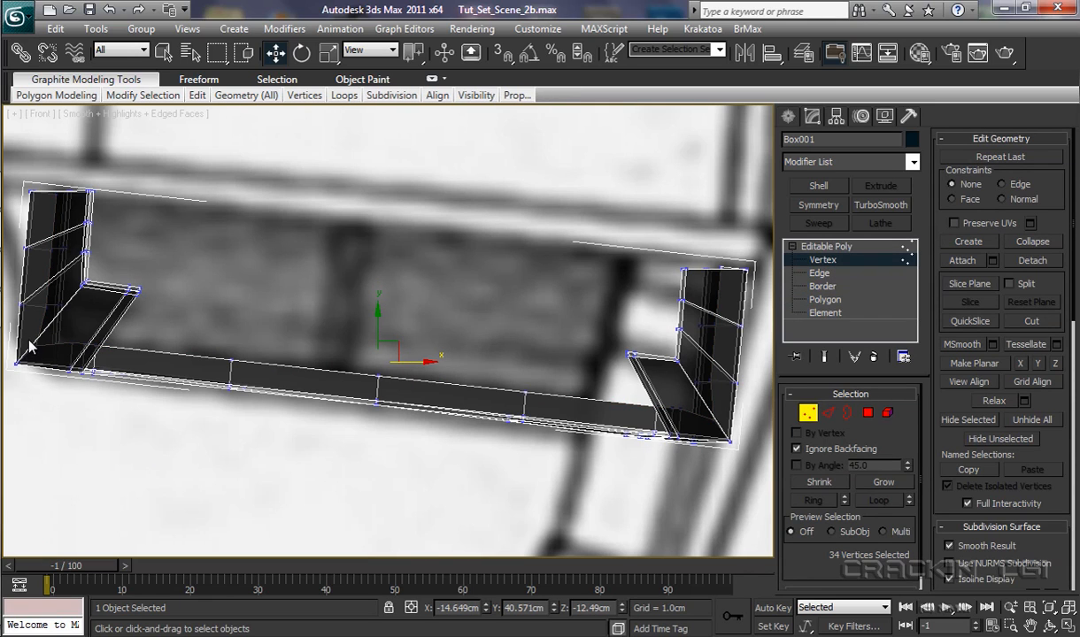
# Step: Move the four inner corner vertices at each lower end of the frame slightly up and inward in the Front view
pyautogui.moveTo(31, 339); pyautogui.dragTo(46, 357)
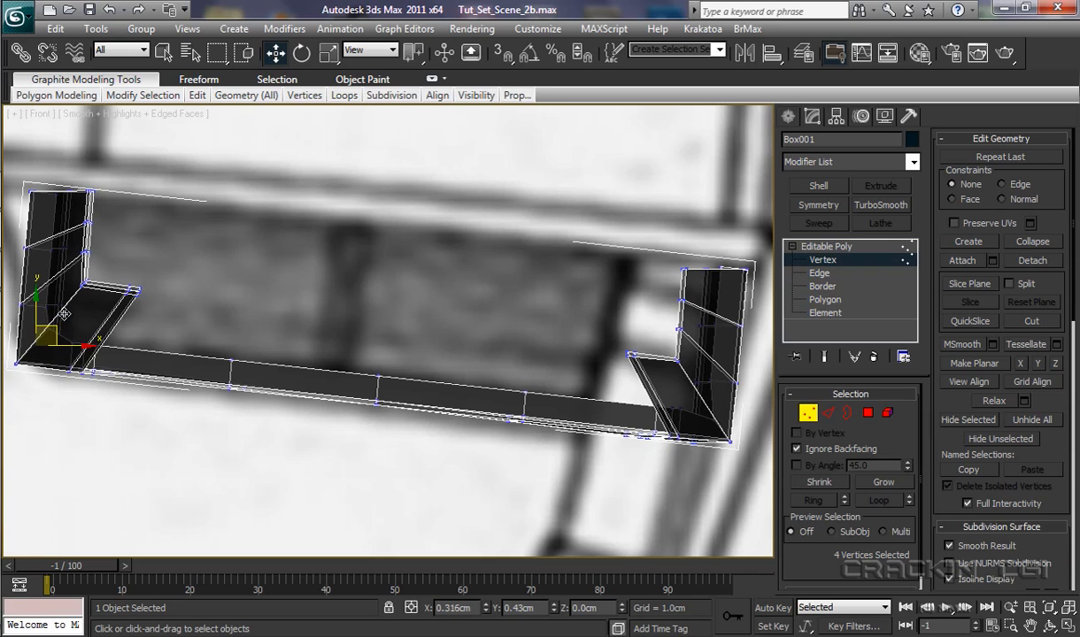
pyautogui.moveTo(65, 311); pyautogui.dragTo(65, 310)
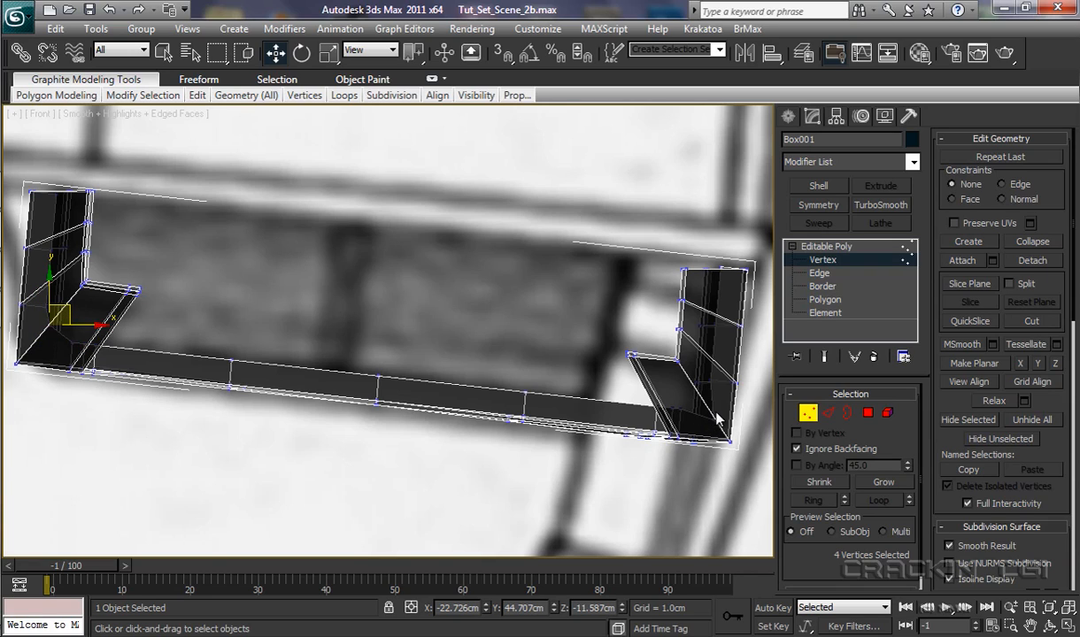
pyautogui.moveTo(718, 427); pyautogui.dragTo(711, 442)
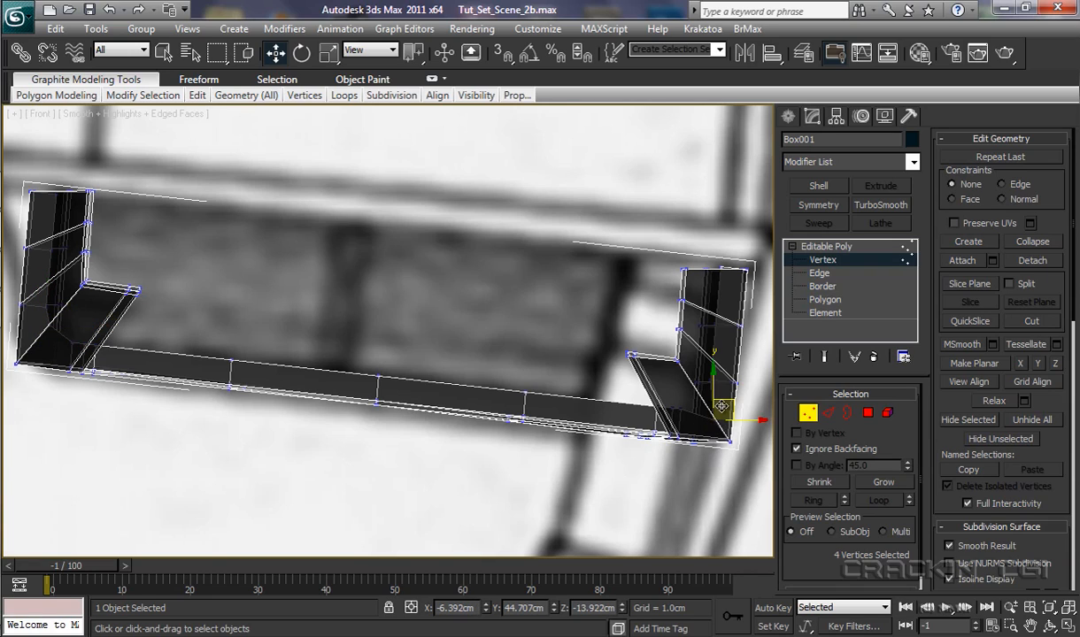
pyautogui.moveTo(728, 402); pyautogui.dragTo(703, 354)
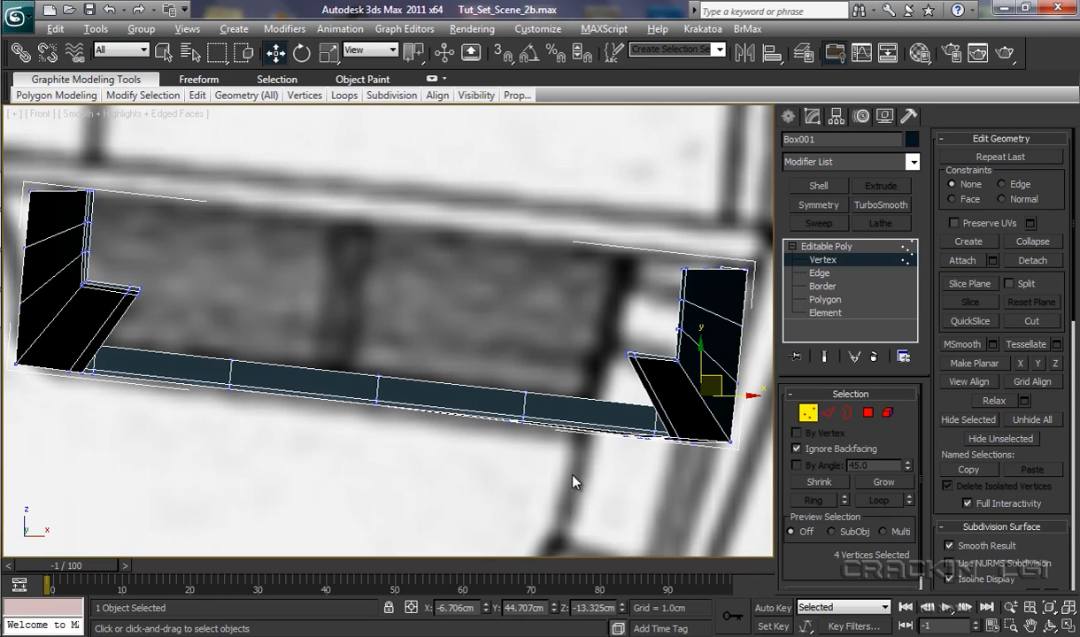
# Step: Delete the uppermost inward-facing polygon of both ribs on one side wall of the box
pyautogui.press('p')
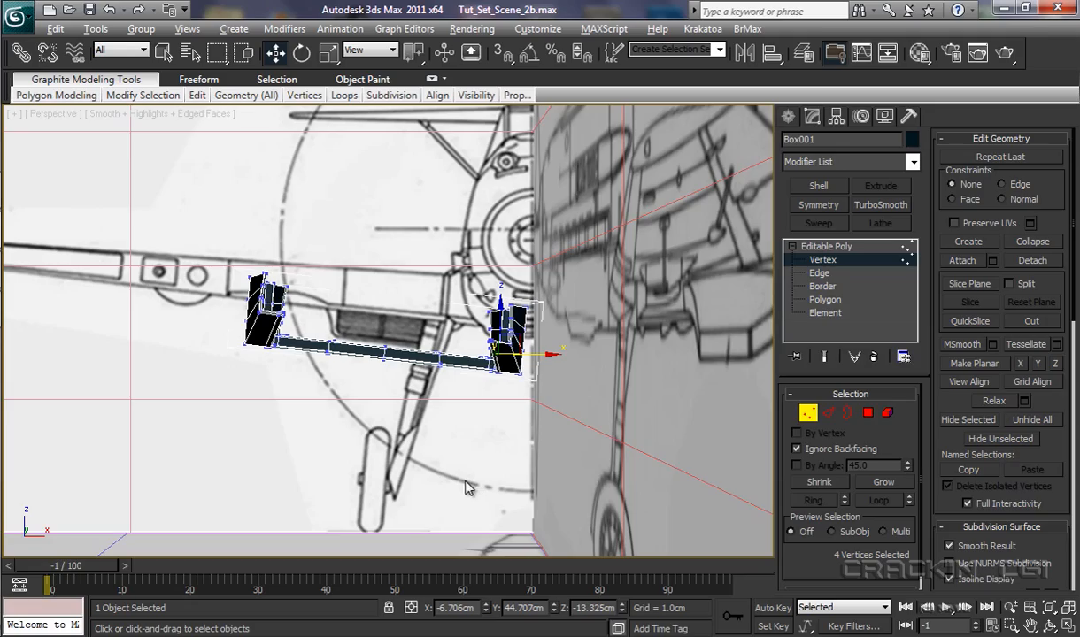
pyautogui.keyDown('alt'); pyautogui.moveTo(460, 481); pyautogui.dragTo(637, 511, button='middle'); pyautogui.keyUp('alt')
pyautogui.press('3')
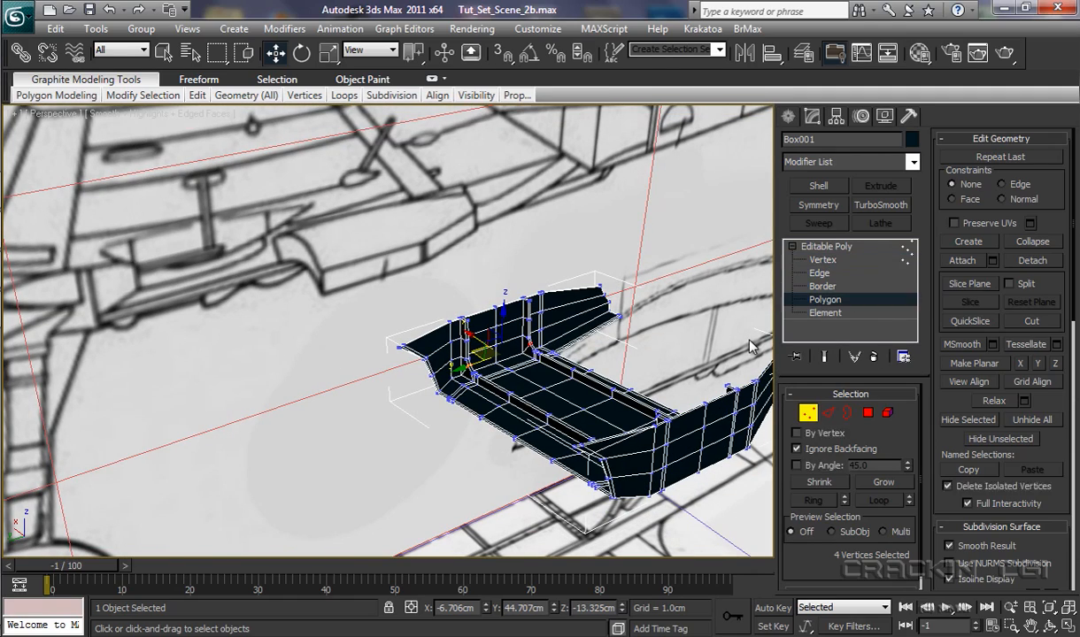
pyautogui.moveTo(455, 442)
pyautogui.keyDown('alt'); pyautogui.mouseDown(button='middle')
pyautogui.moveTo(336, 422)
pyautogui.moveTo(378, 431)
pyautogui.moveTo(297, 437)
pyautogui.moveTo(180, 369)
pyautogui.mouseUp(button='middle'); pyautogui.keyUp('alt')
pyautogui.click(373, 415)
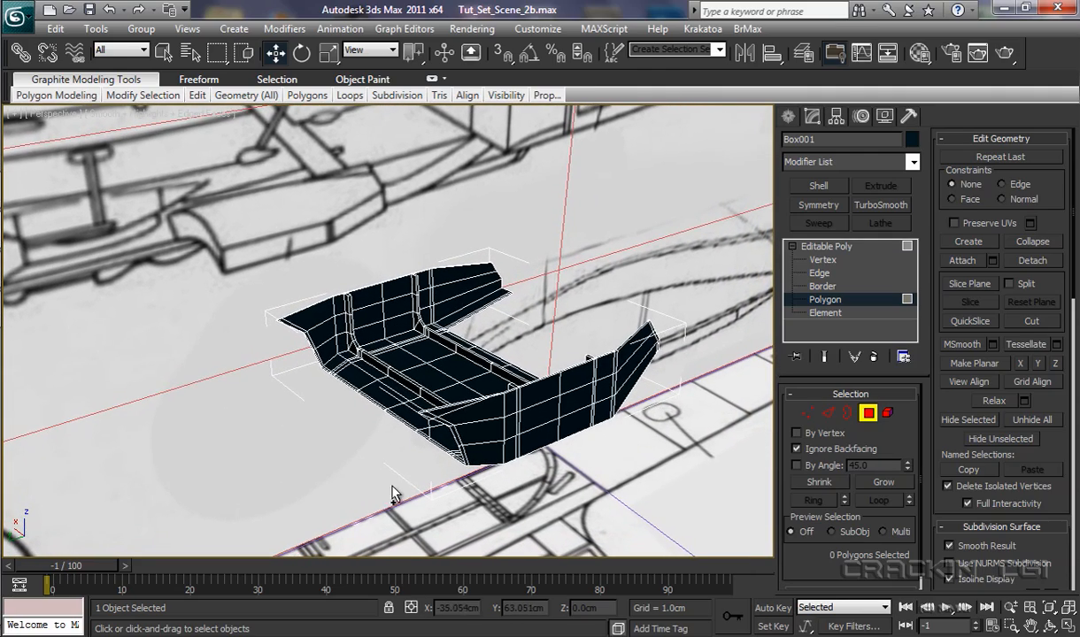
pyautogui.keyDown('ctrl'); pyautogui.keyDown('alt'); pyautogui.moveTo(393, 467); pyautogui.dragTo(339, 150, button='middle'); pyautogui.keyUp('alt'); pyautogui.keyUp('ctrl')
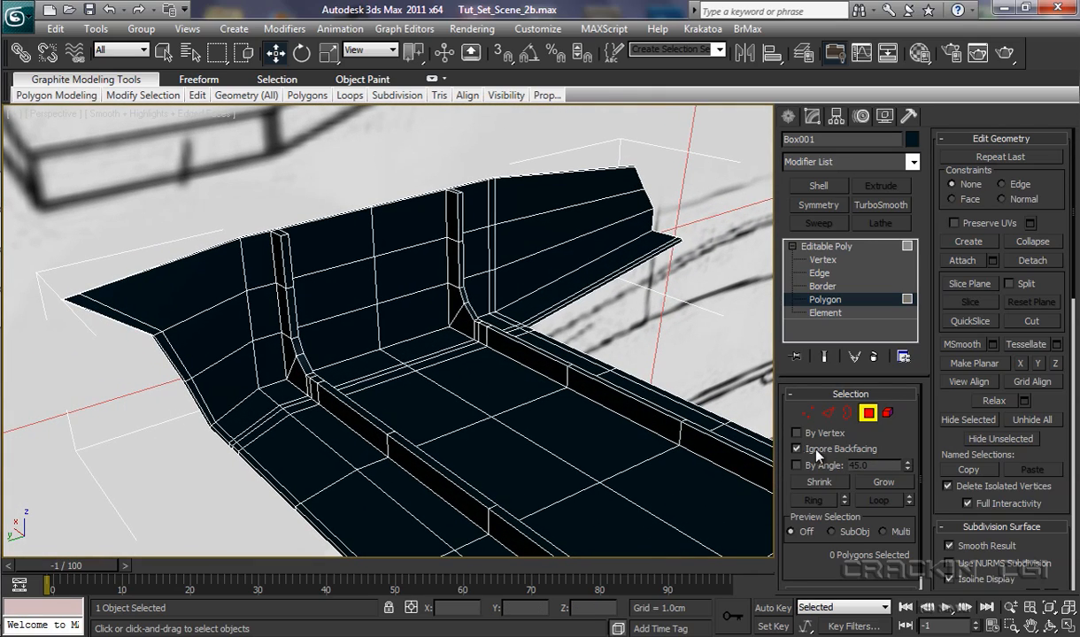
pyautogui.click(287, 267)
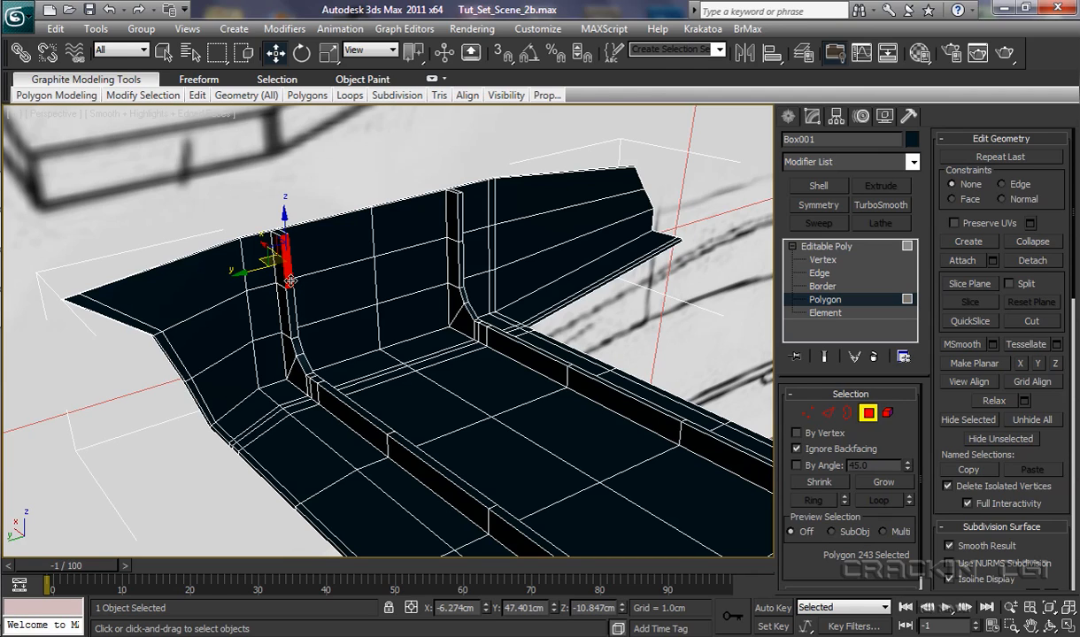
pyautogui.keyDown('ctrl'); pyautogui.click(460, 216); pyautogui.keyUp('ctrl')
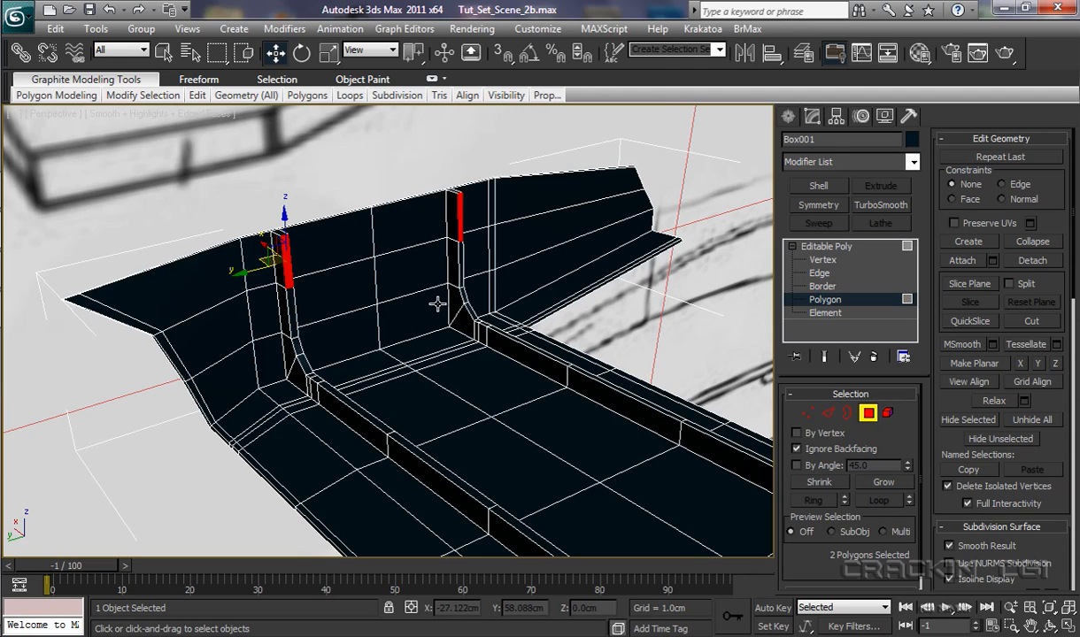
pyautogui.press('Delete')
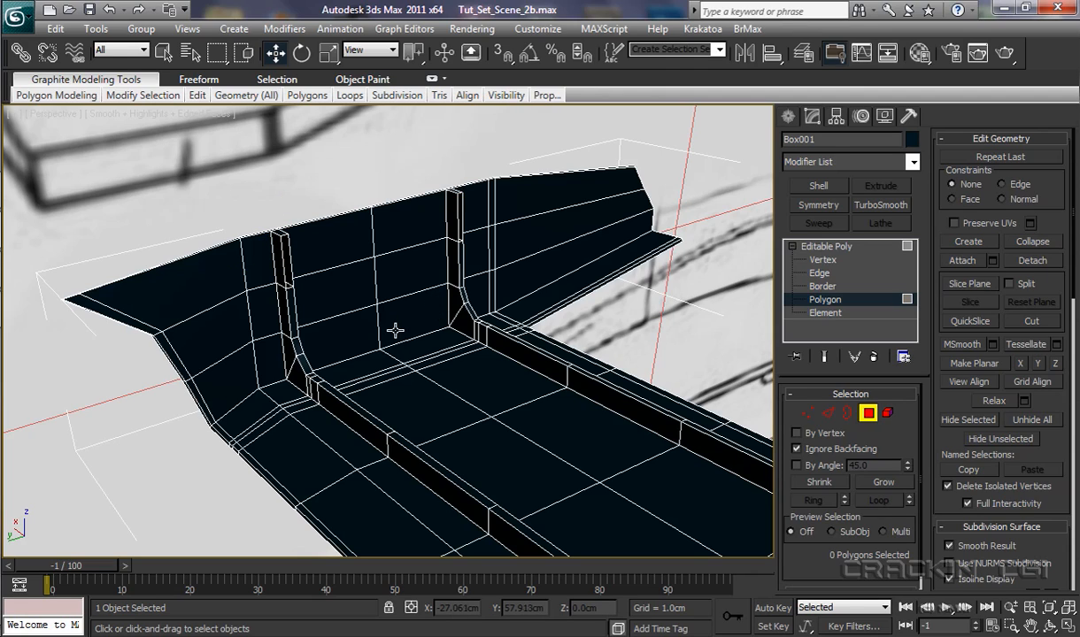
# Step: Delete the matching uppermost inward-facing polygons of both ribs on the opposite side wall
pyautogui.click(285, 295)
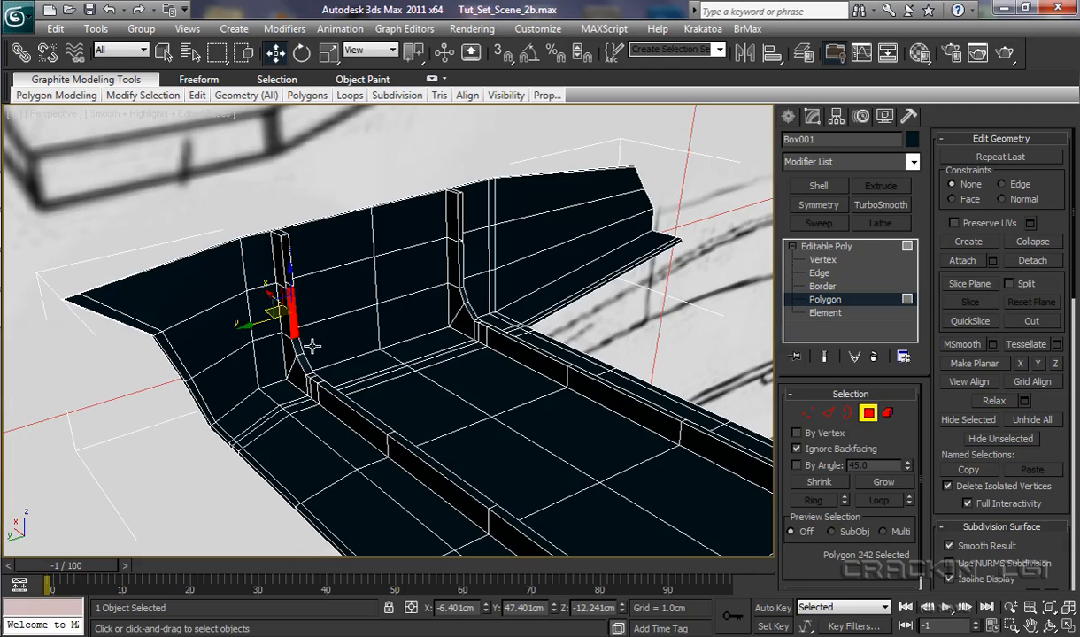
pyautogui.keyDown('alt'); pyautogui.moveTo(362, 387); pyautogui.dragTo(529, 343, button='middle'); pyautogui.keyUp('alt')
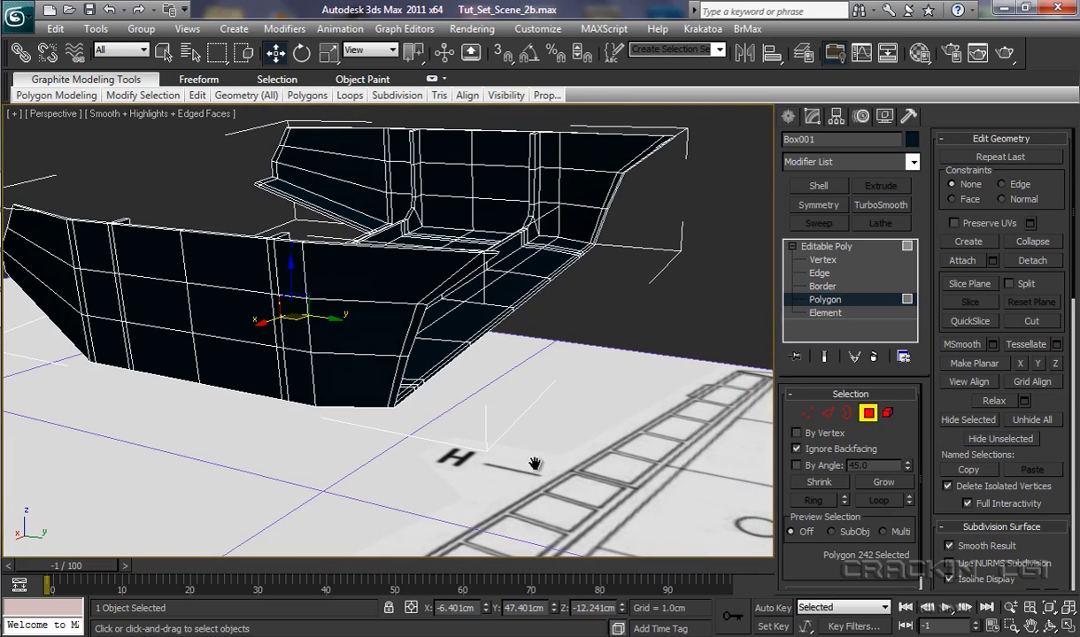
pyautogui.scroll(3, 549, 358)
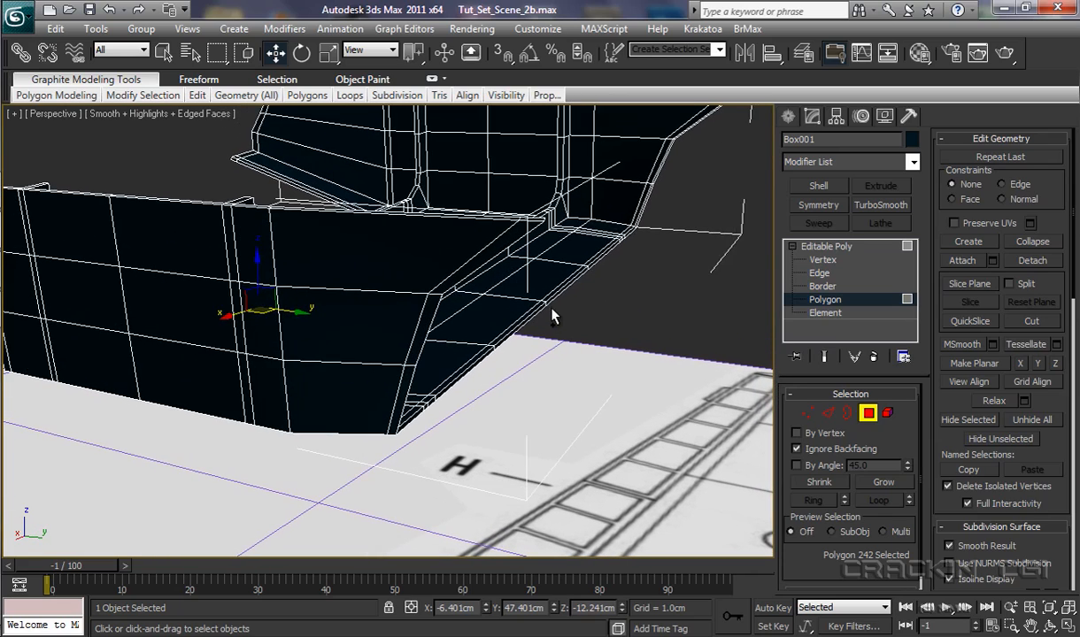
pyautogui.scroll(-3, 564, 371)
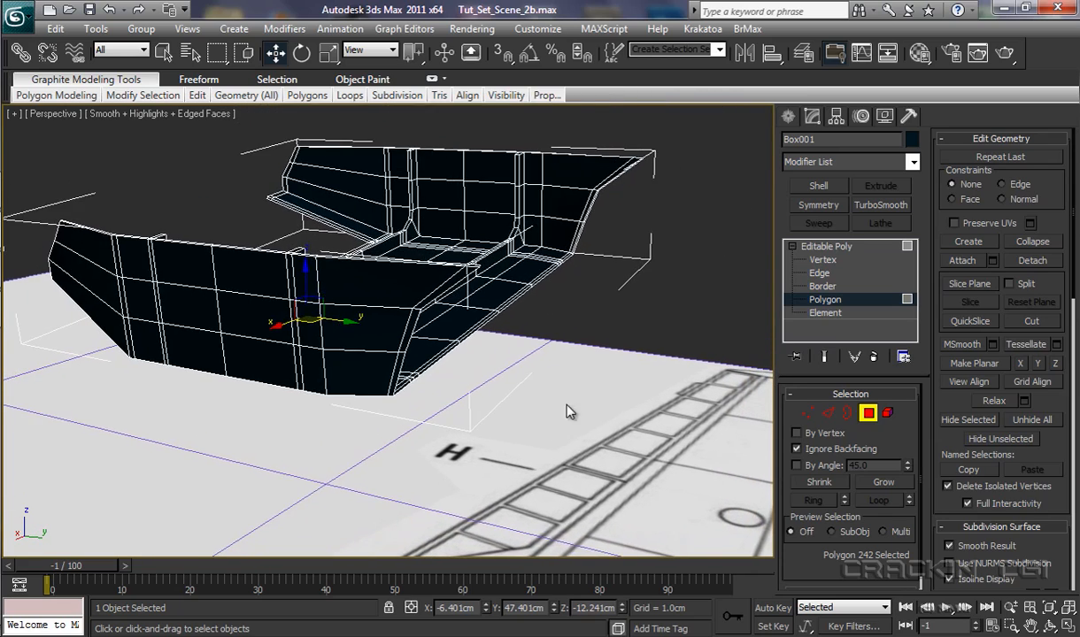
pyautogui.click(588, 353)
pyautogui.keyDown('alt'); pyautogui.moveTo(583, 350); pyautogui.dragTo(590, 404, button='middle'); pyautogui.keyUp('alt')
pyautogui.scroll(4, 590, 403)
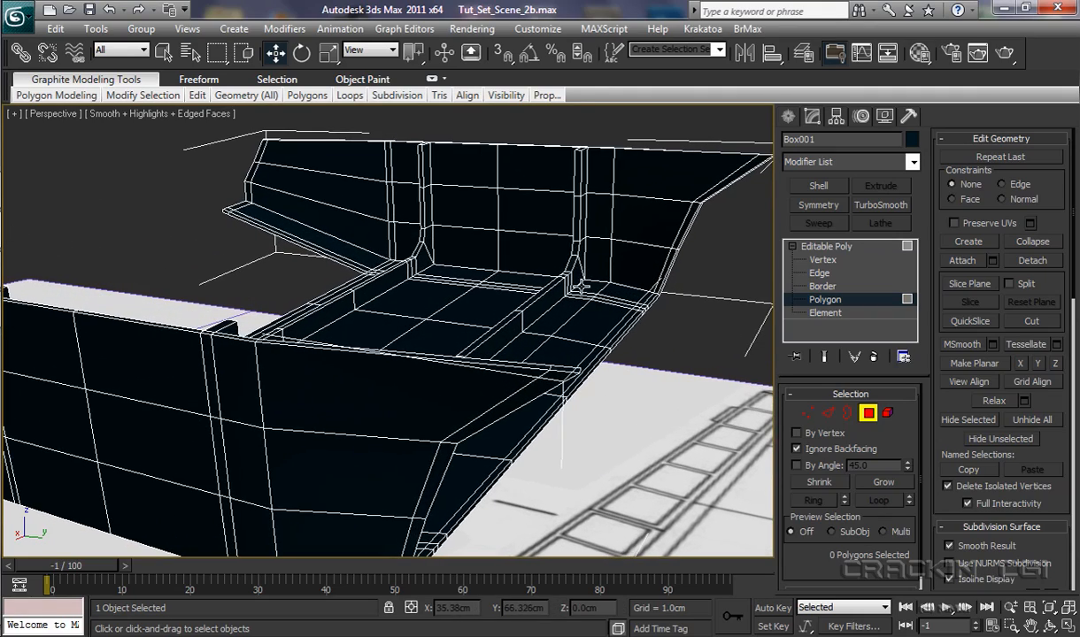
pyautogui.click(420, 171)
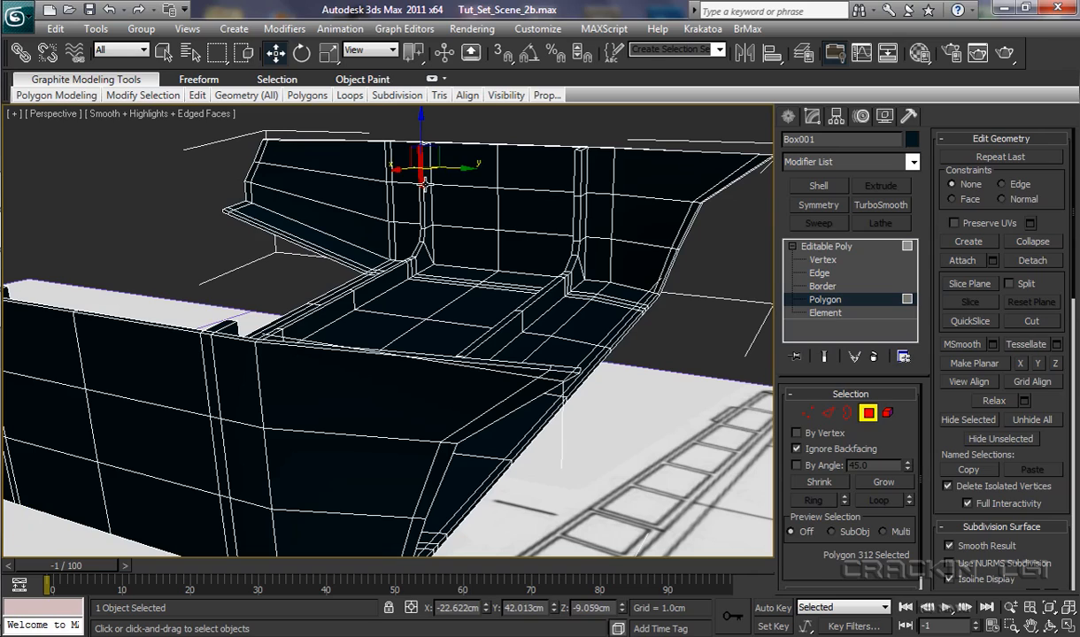
pyautogui.keyDown('ctrl'); pyautogui.click(577, 178); pyautogui.keyUp('ctrl')
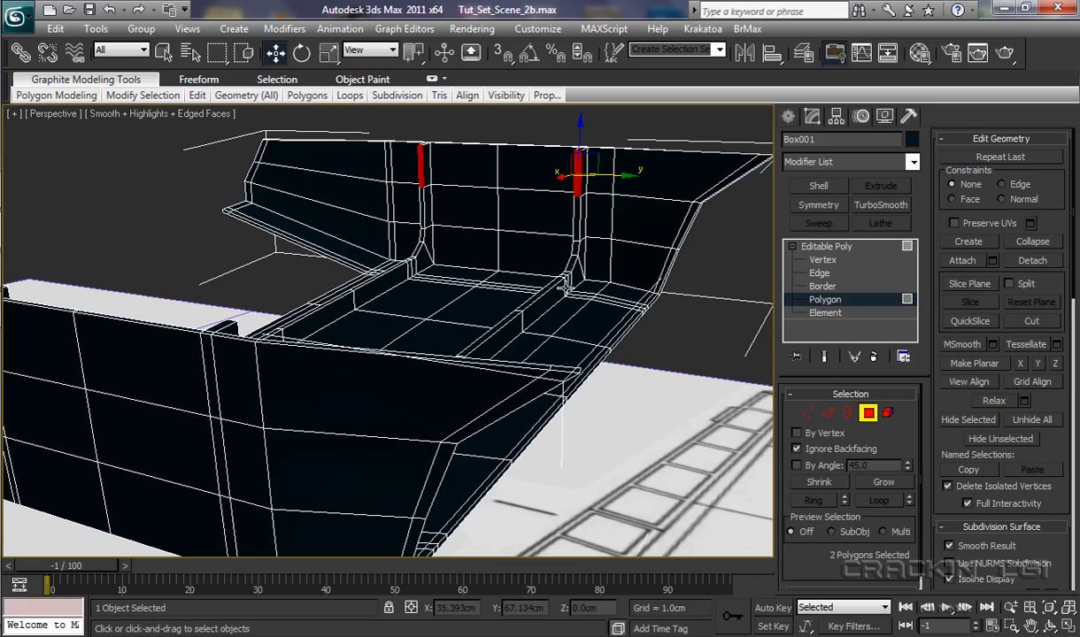
pyautogui.hotkey('ctrl', 'd')
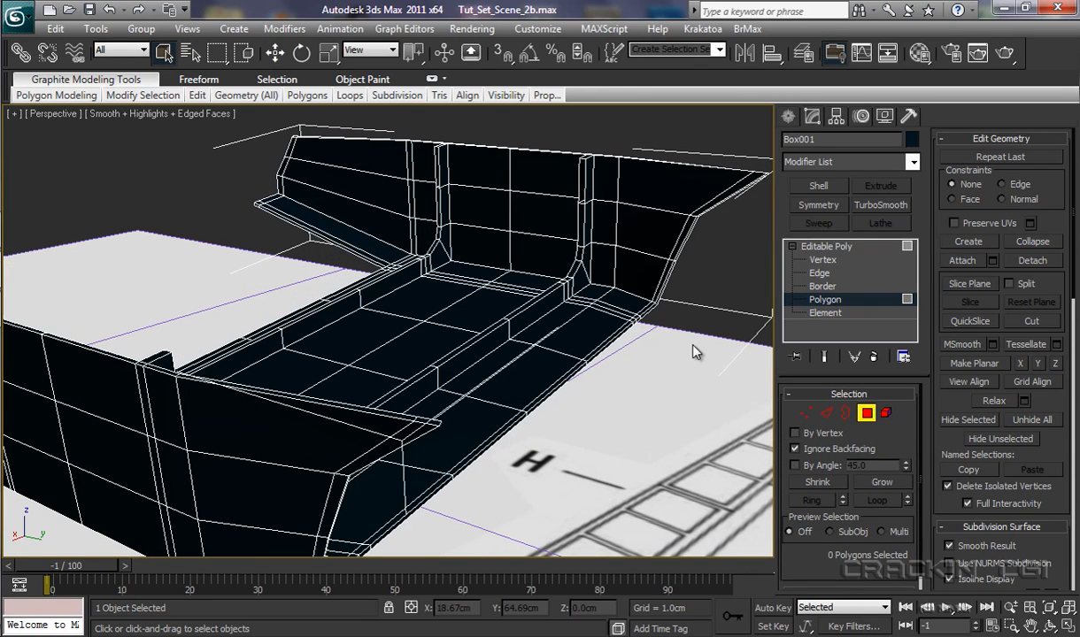
# Step: Select the borders of all four rib openings on the two facing side walls
pyautogui.click(822, 286)
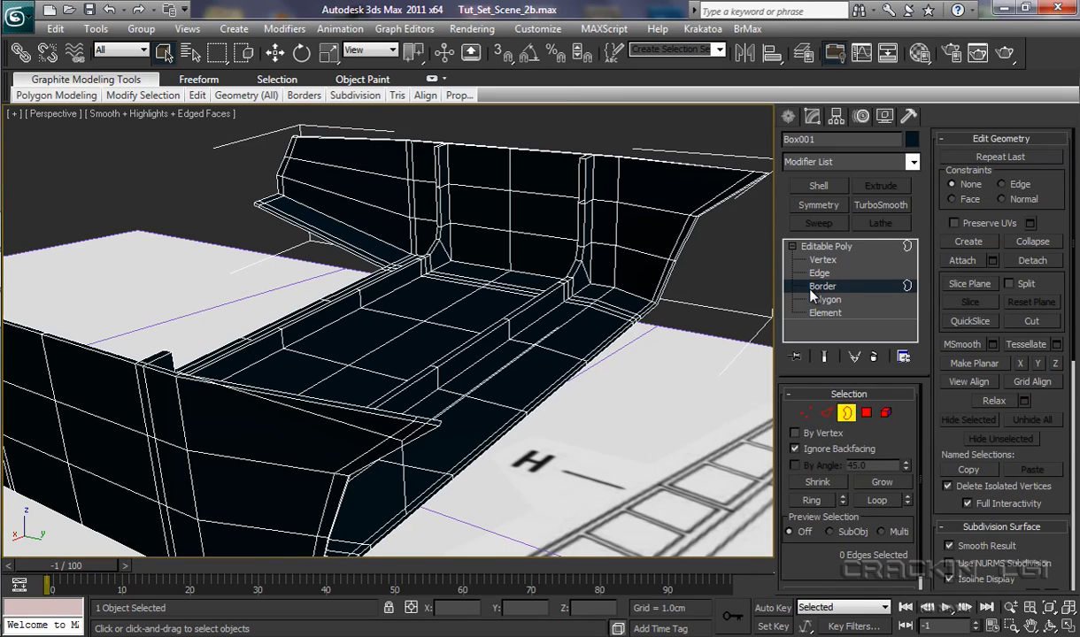
pyautogui.click(436, 166)
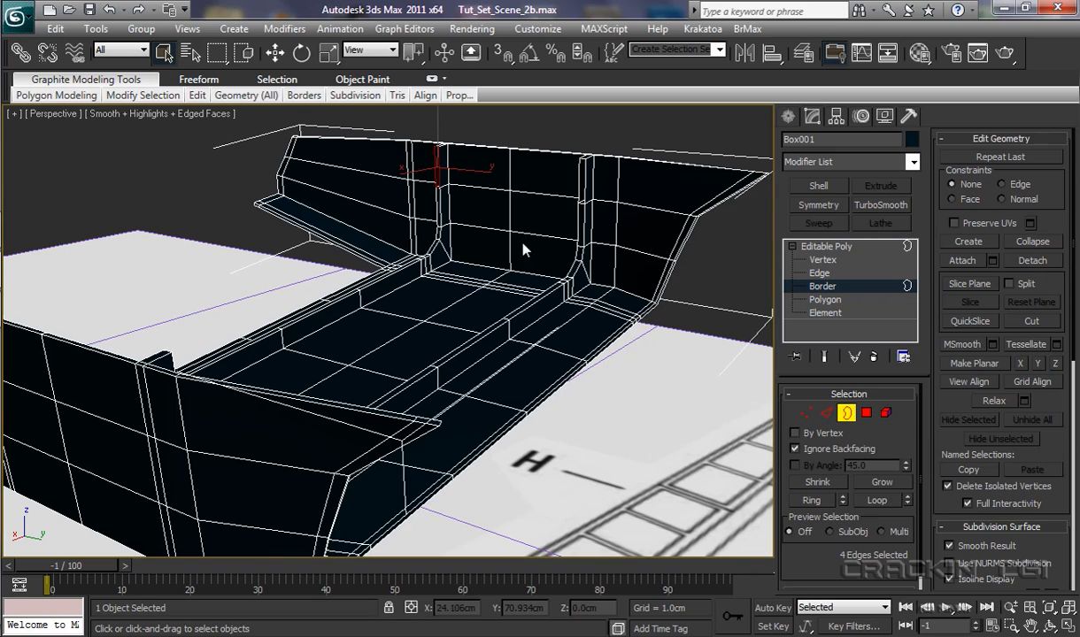
pyautogui.keyDown('ctrl'); pyautogui.click(580, 180); pyautogui.keyUp('ctrl')
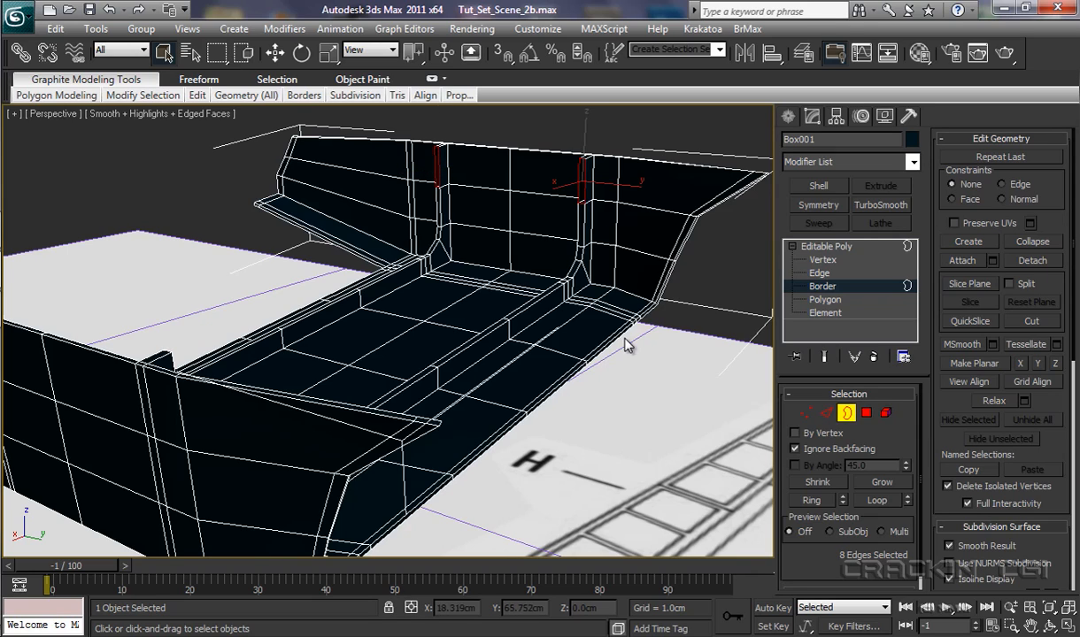
pyautogui.keyDown('alt'); pyautogui.moveTo(643, 345); pyautogui.dragTo(637, 380, button='middle'); pyautogui.keyUp('alt')
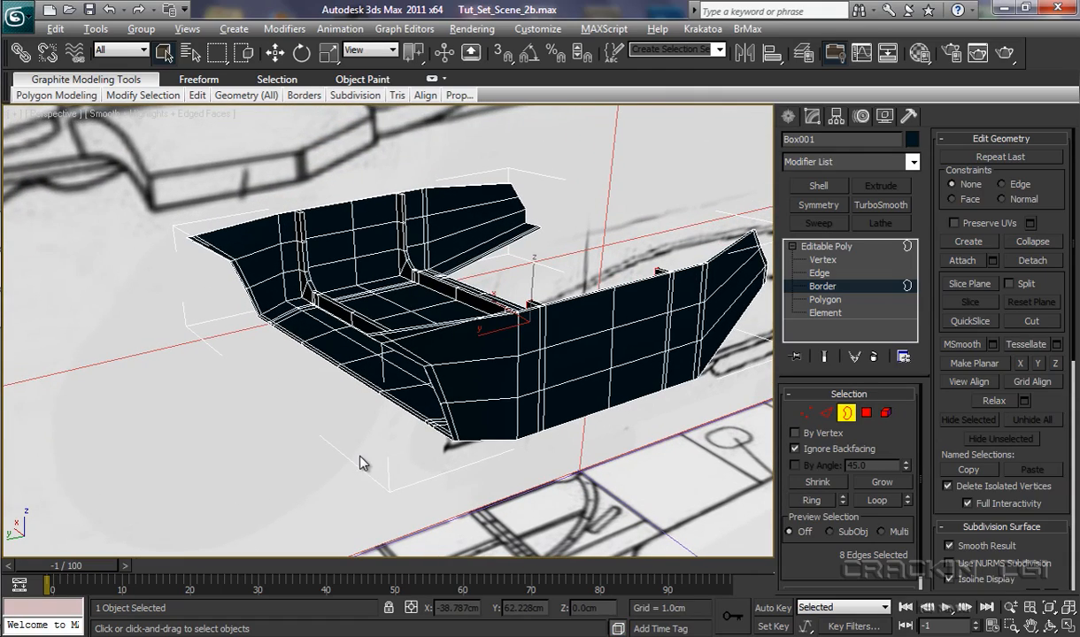
pyautogui.scroll(3, 361, 396)
pyautogui.scroll(4, 349, 328)
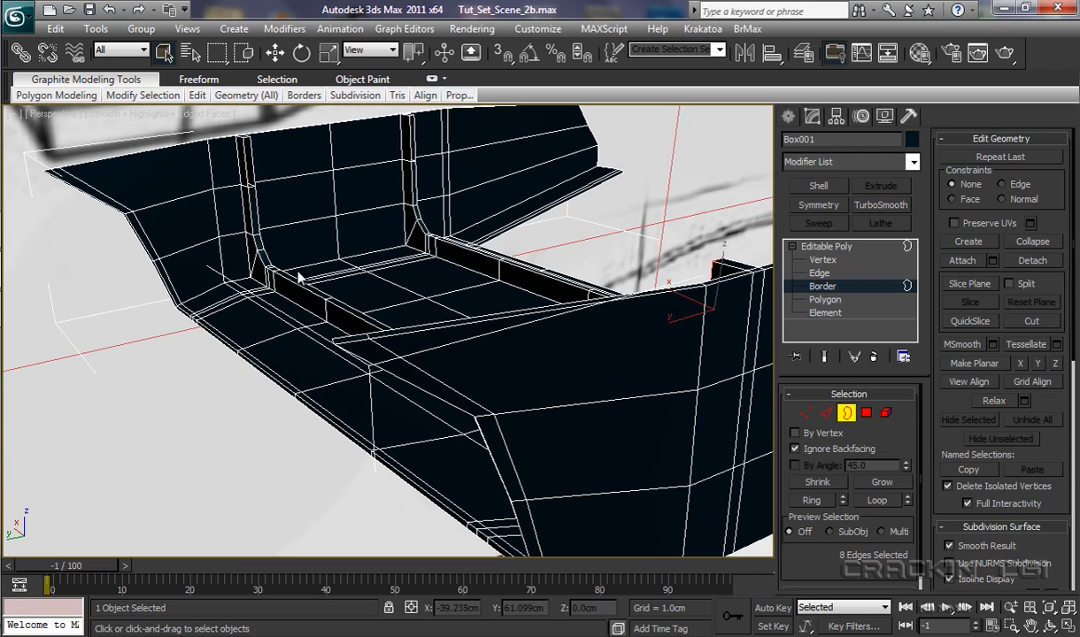
pyautogui.keyDown('ctrl'); pyautogui.click(244, 159); pyautogui.keyUp('ctrl')
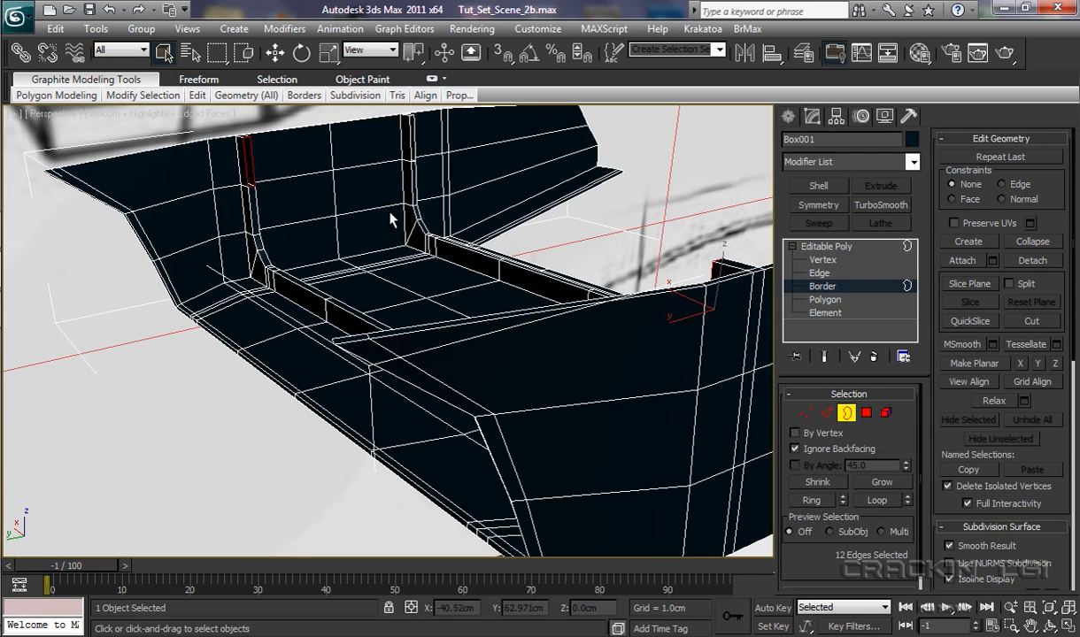
pyautogui.keyDown('ctrl'); pyautogui.click(410, 135); pyautogui.keyUp('ctrl')
# Step: Bridge the selected borders with 1 segment to form two crossbars between the side walls
pyautogui.keyDown('alt'); pyautogui.moveTo(467, 394); pyautogui.dragTo(553, 378, button='middle'); pyautogui.keyUp('alt')
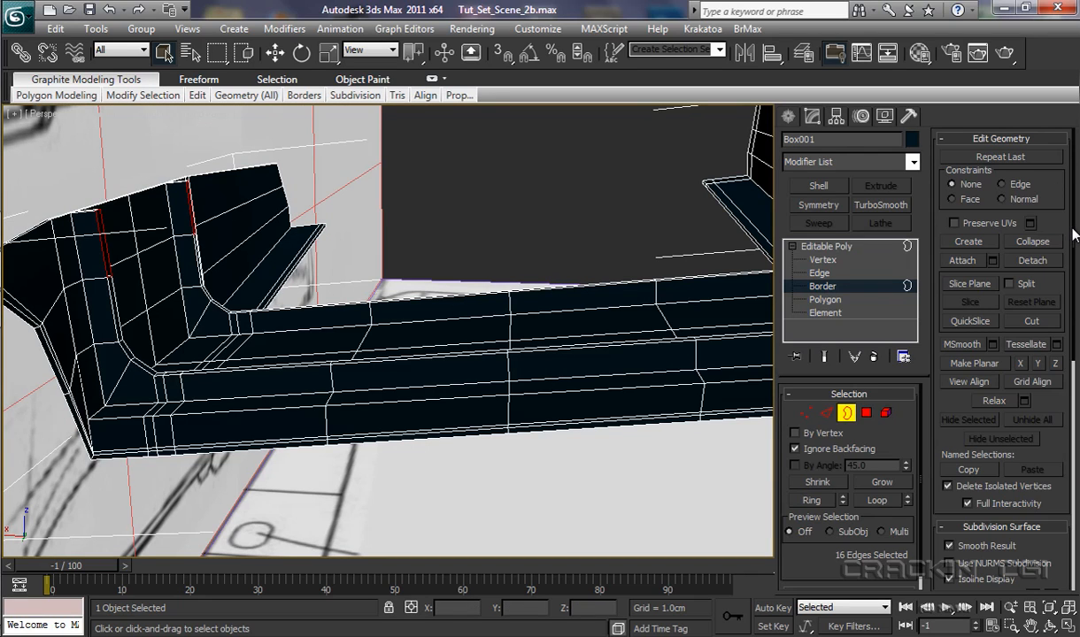
pyautogui.scroll(-6, 1072, 234)
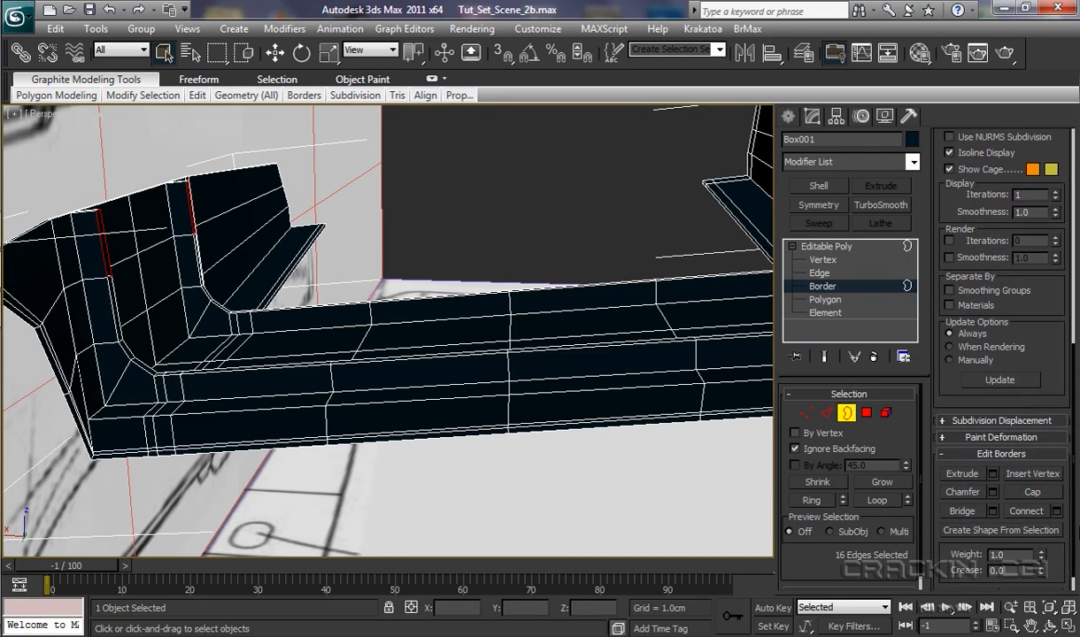
pyautogui.scroll(-1, 1000, 345)
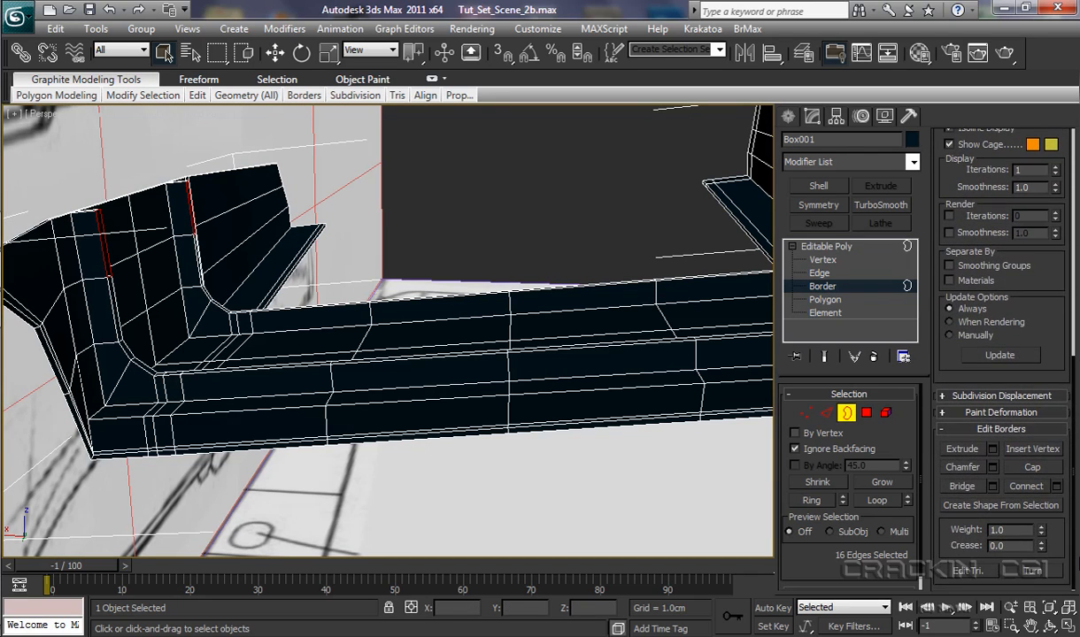
pyautogui.click(993, 487)
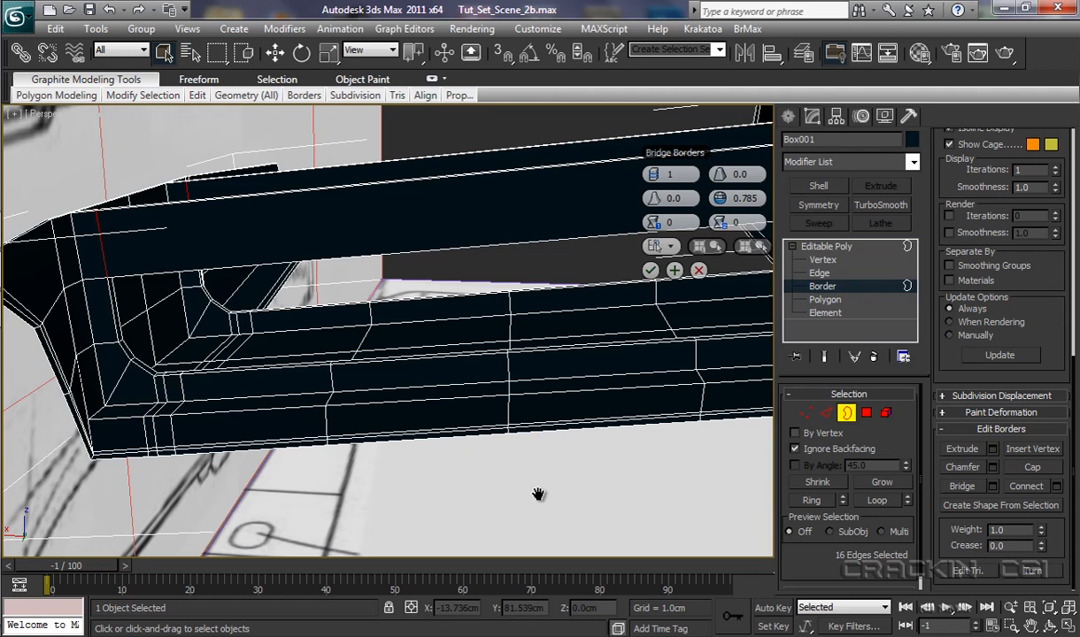
pyautogui.keyDown('alt'); pyautogui.moveTo(528, 479); pyautogui.dragTo(526, 538, button='middle'); pyautogui.keyUp('alt')
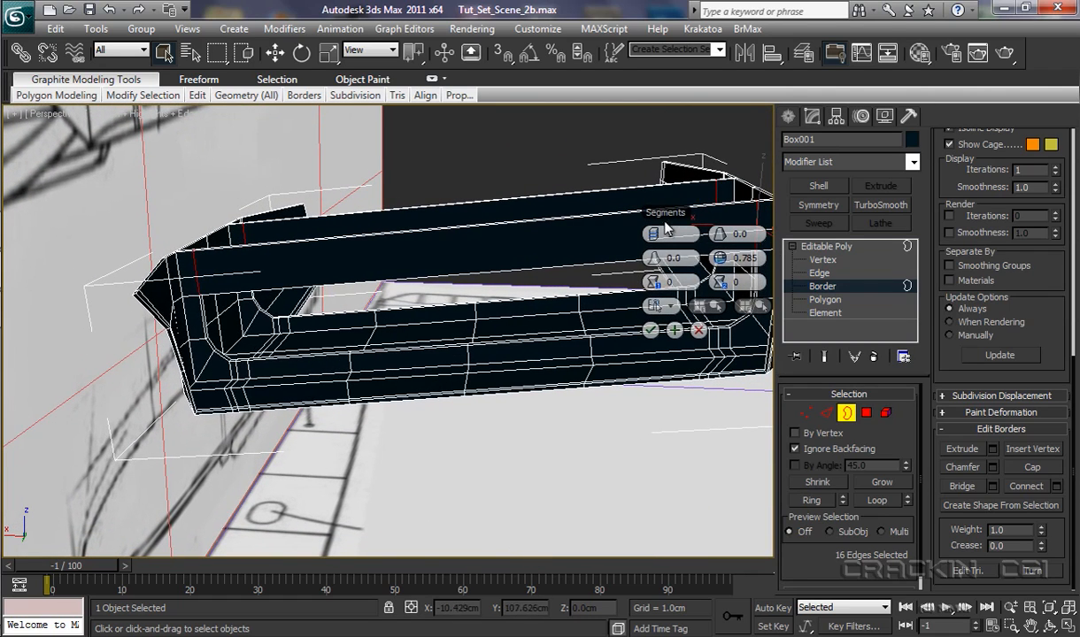
pyautogui.moveTo(648, 220); pyautogui.dragTo(82, 419)
pyautogui.moveTo(466, 434)
pyautogui.keyDown('alt'); pyautogui.mouseDown(button='middle')
pyautogui.moveTo(447, 463)
pyautogui.moveTo(453, 495)
pyautogui.moveTo(732, 451)
pyautogui.moveTo(711, 437)
pyautogui.moveTo(741, 421)
pyautogui.moveTo(513, 426)
pyautogui.moveTo(497, 416)
pyautogui.moveTo(474, 437)
pyautogui.mouseUp(button='middle'); pyautogui.keyUp('alt')
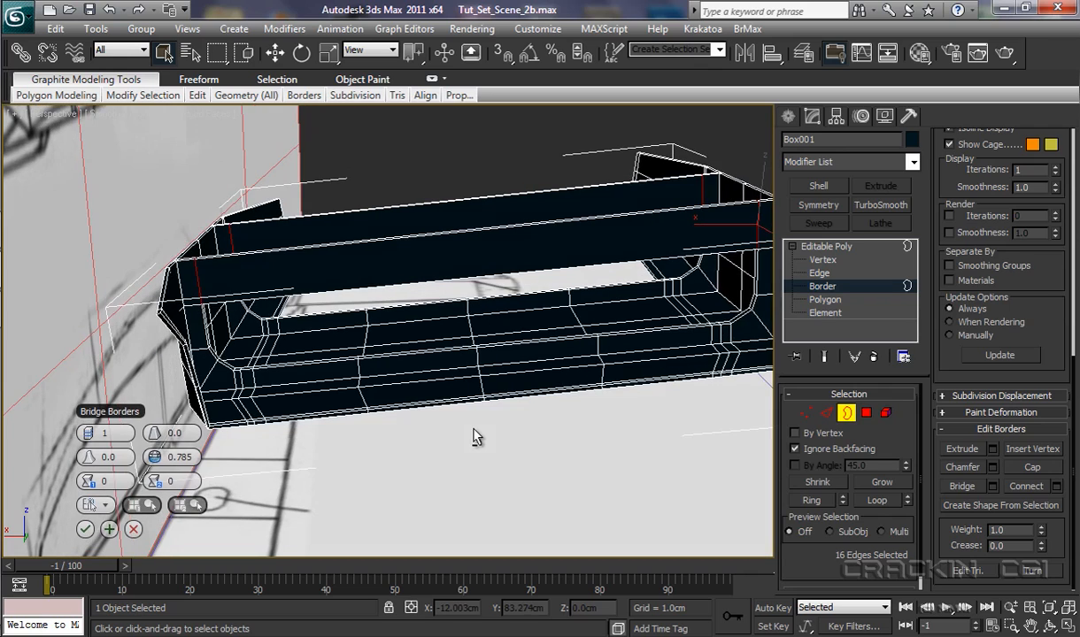
pyautogui.click(86, 529)
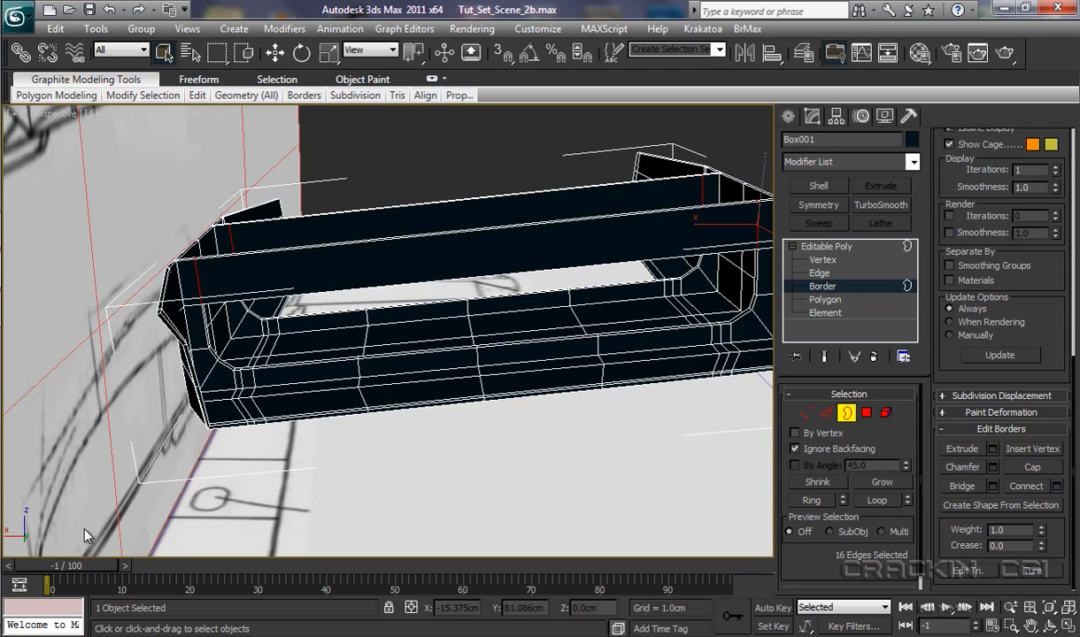
# Step: Turn off Ignore Backfacing and connect the four lengthwise edges of the first crossbar with 2 segments and a pinch of 93
pyautogui.click(816, 273)
pyautogui.click(665, 455)
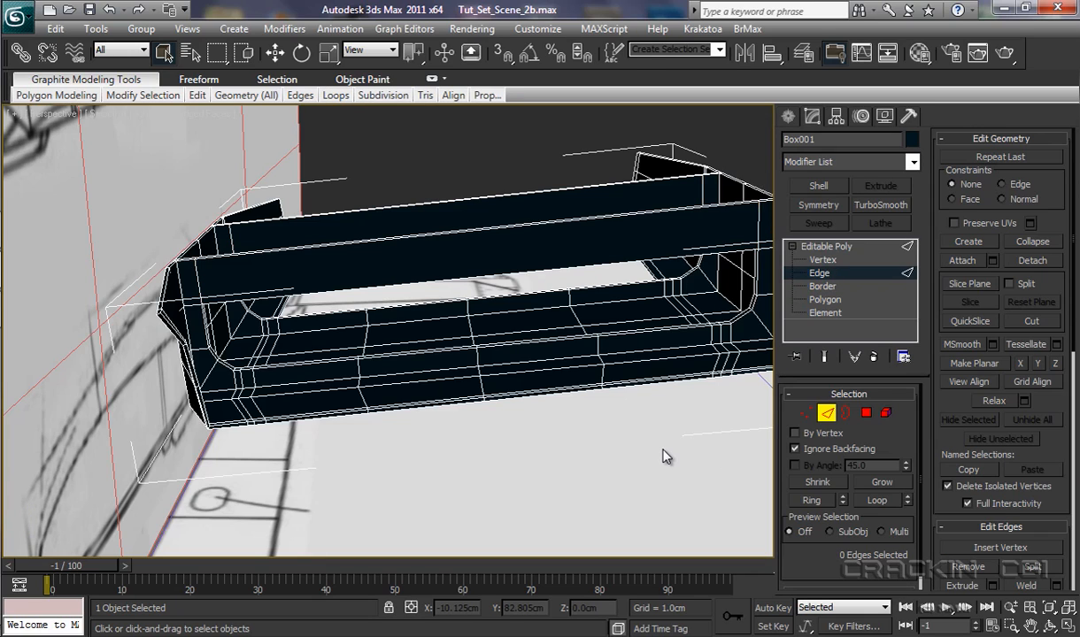
pyautogui.click(796, 449)
pyautogui.keyDown('alt'); pyautogui.moveTo(598, 469); pyautogui.dragTo(574, 528, button='middle'); pyautogui.keyUp('alt')
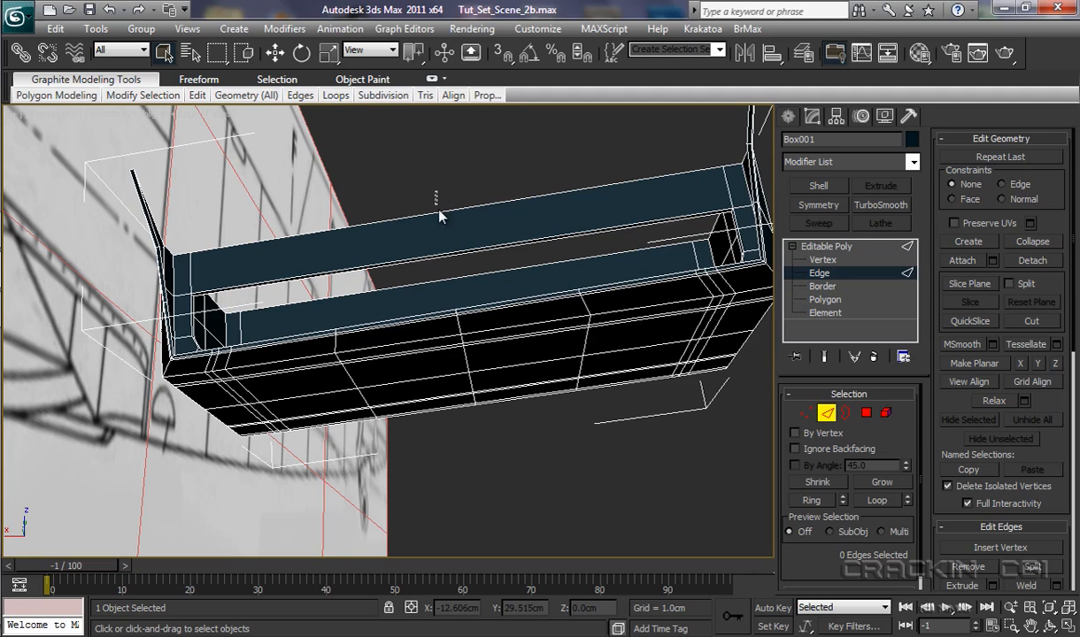
pyautogui.doubleClick(465, 264)
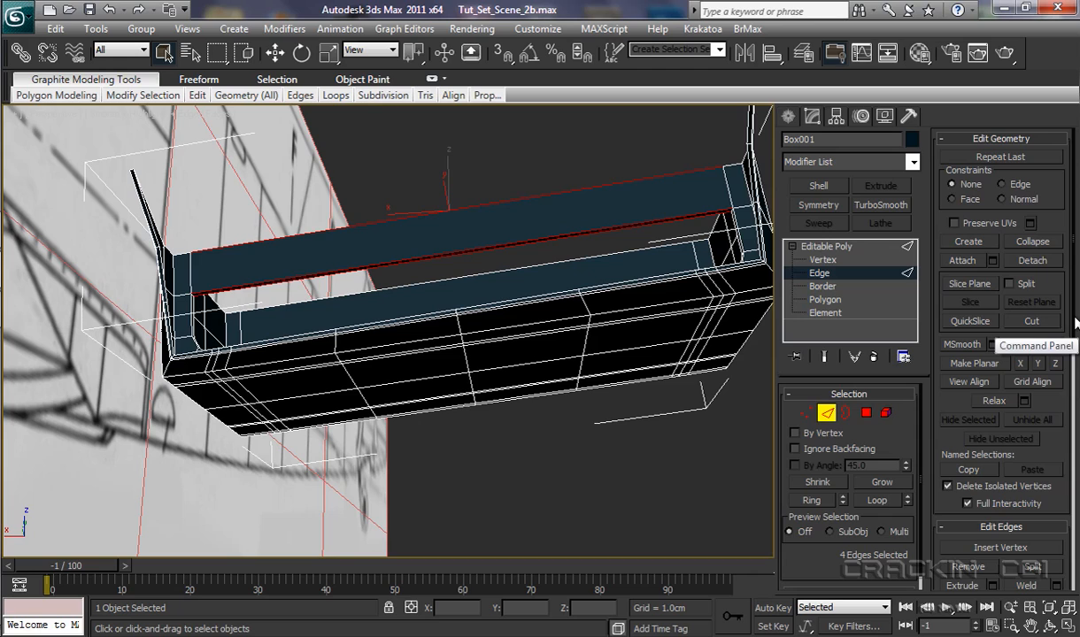
pyautogui.moveTo(1074, 320); pyautogui.dragTo(1079, 484)
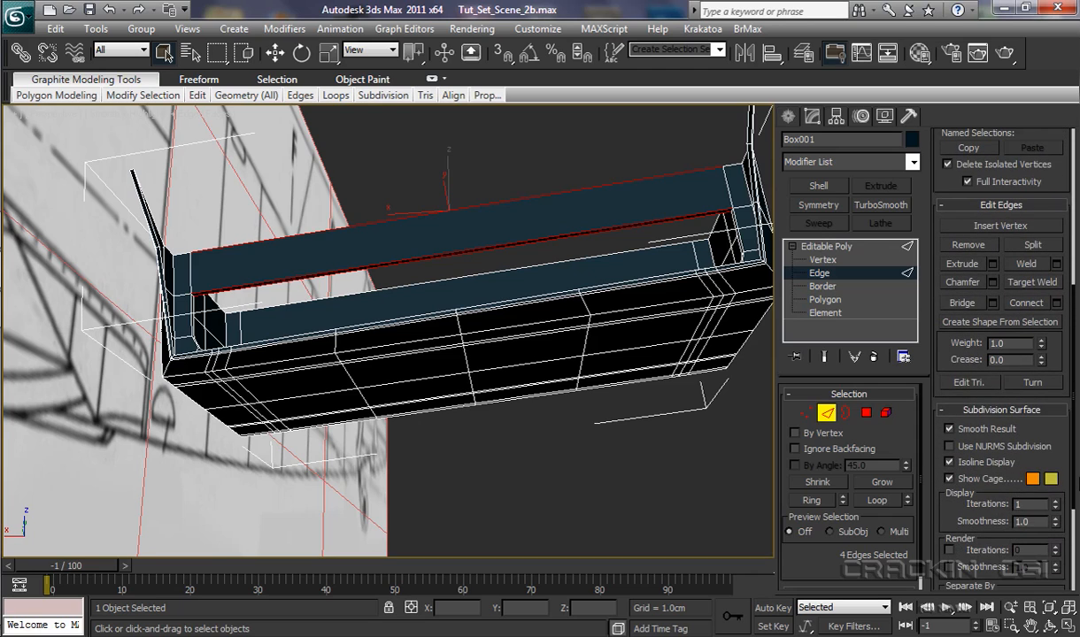
pyautogui.click(1056, 303)
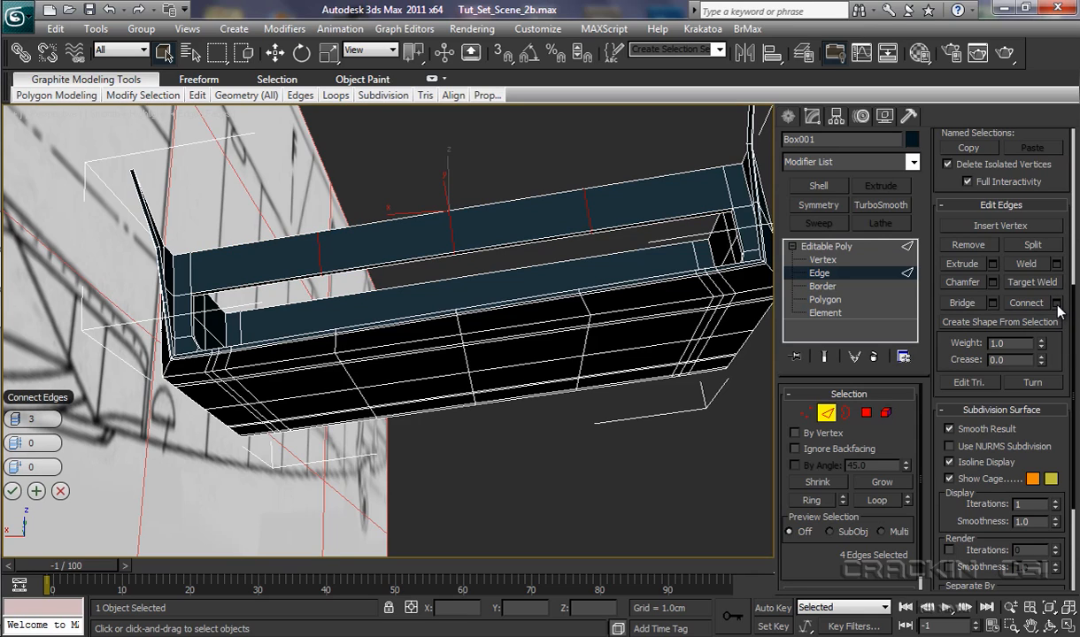
pyautogui.moveTo(55, 395); pyautogui.dragTo(624, 368)
pyautogui.click(579, 393)
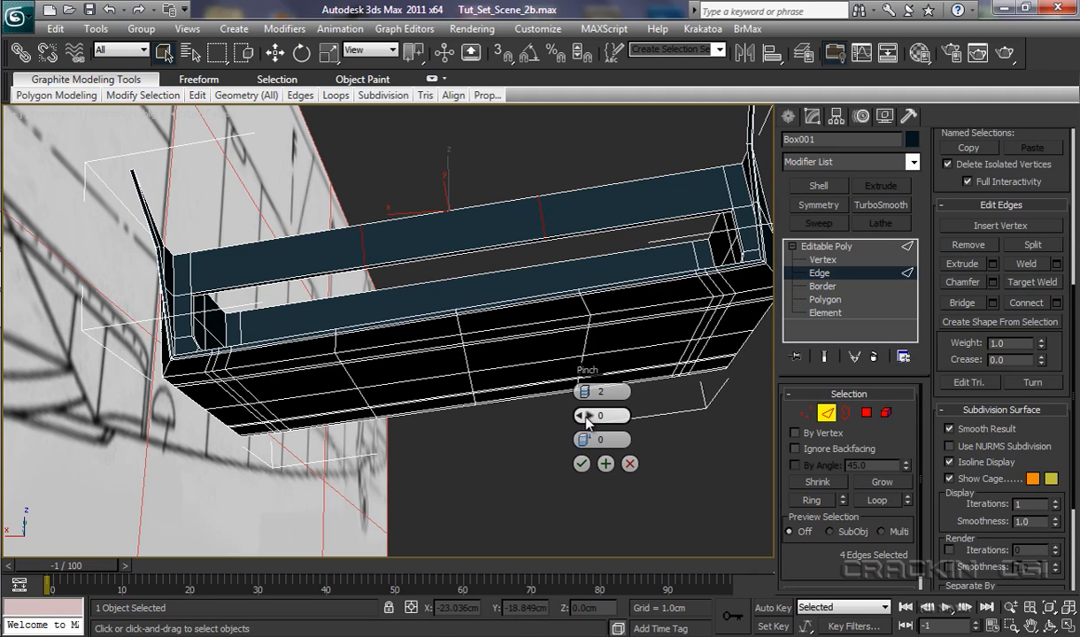
pyautogui.moveTo(584, 415); pyautogui.dragTo(891, 440)
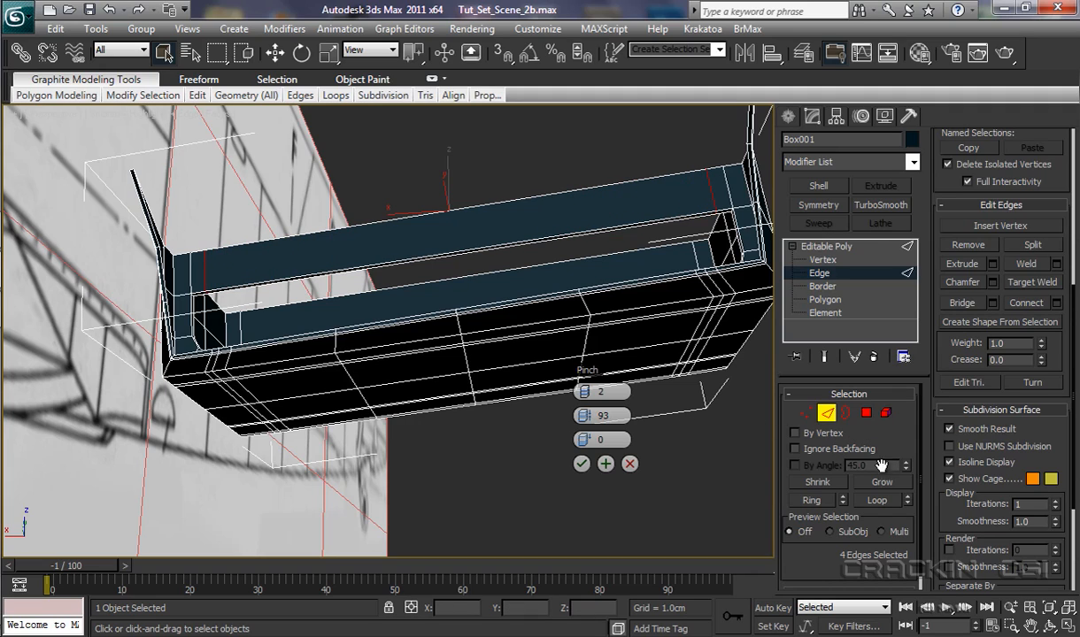
pyautogui.click(582, 465)
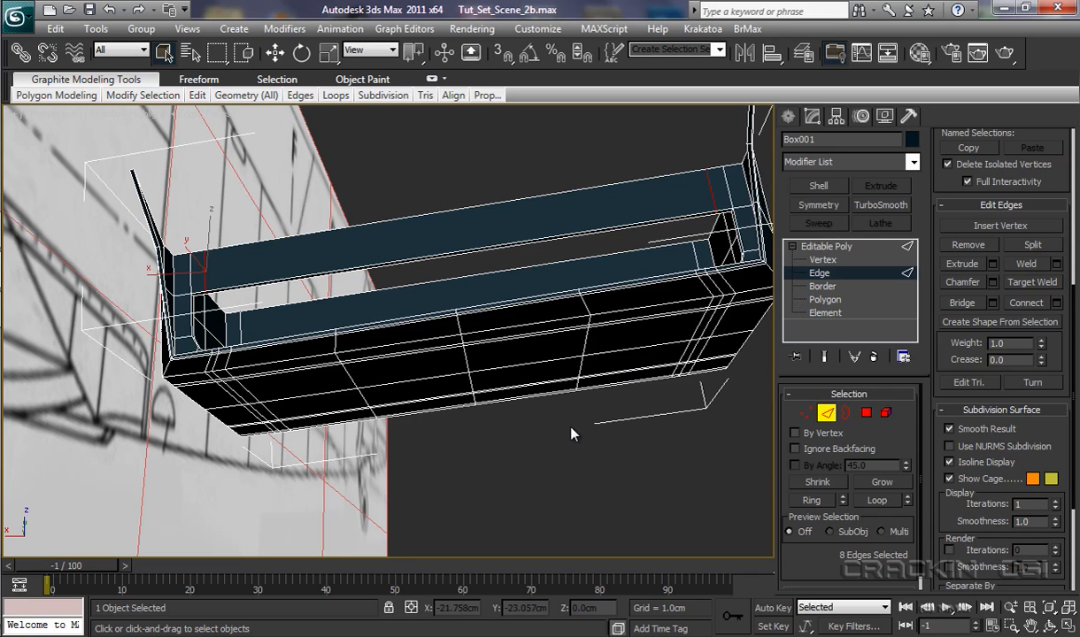
# Step: Connect the four lengthwise edges of the second crossbar with 2 segments and a pinch of 93
pyautogui.keyDown('alt'); pyautogui.moveTo(571, 427); pyautogui.dragTo(570, 443, button='middle'); pyautogui.keyUp('alt')
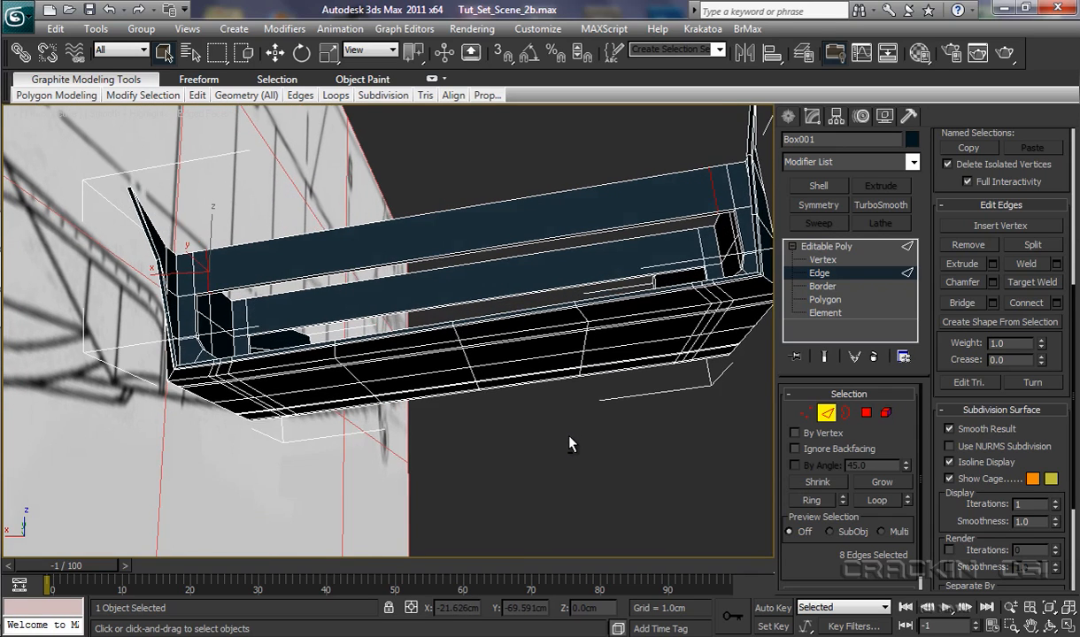
pyautogui.click(429, 266)
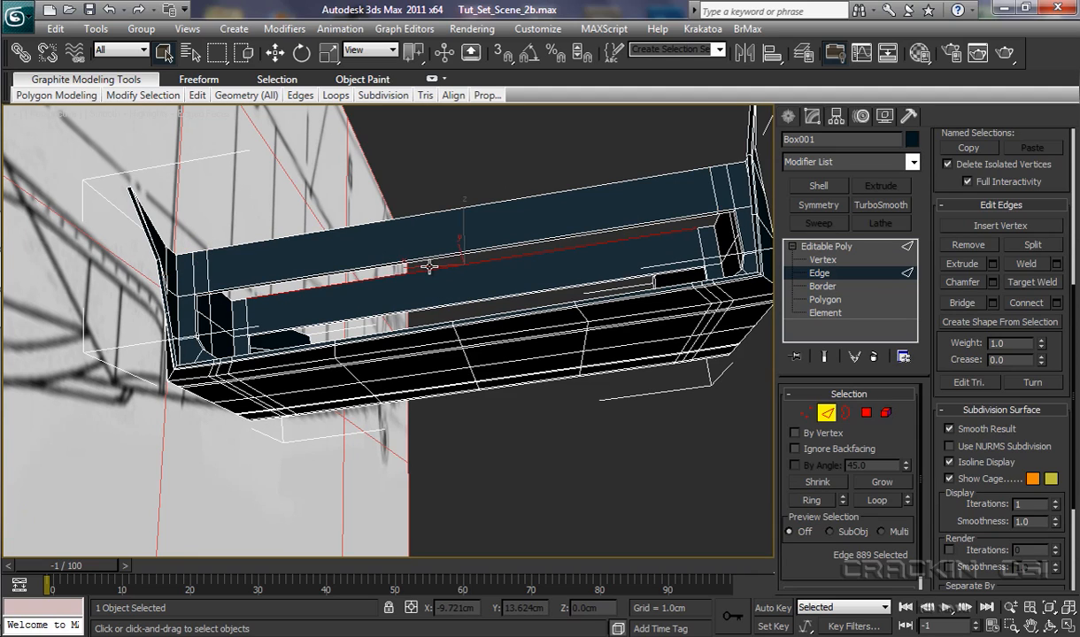
pyautogui.keyDown('ctrl'); pyautogui.doubleClick(451, 314); pyautogui.keyUp('ctrl')
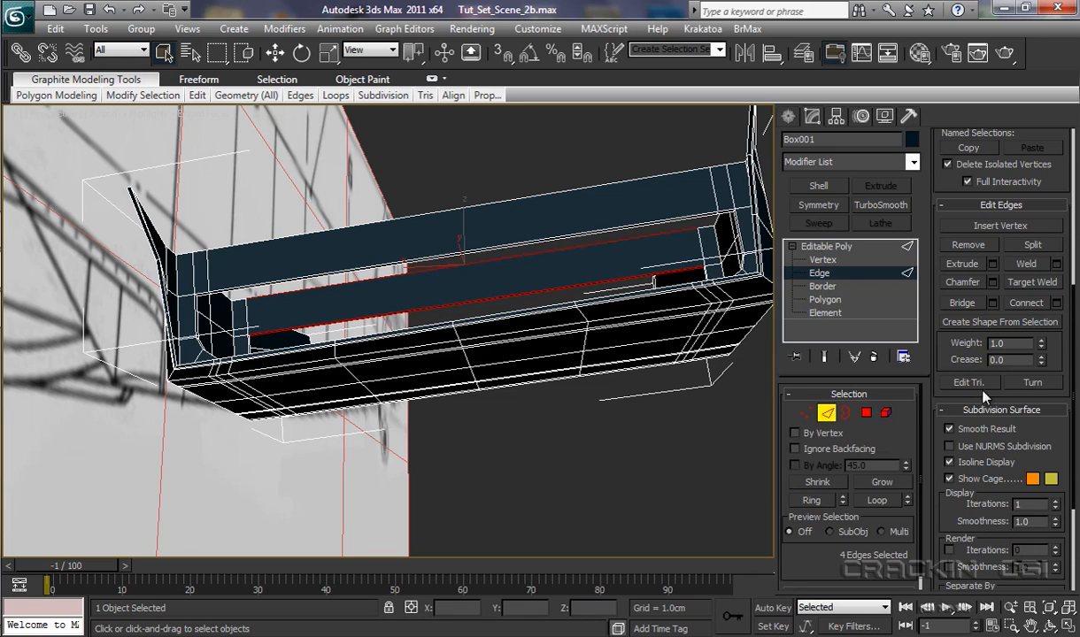
pyautogui.click(1056, 304)
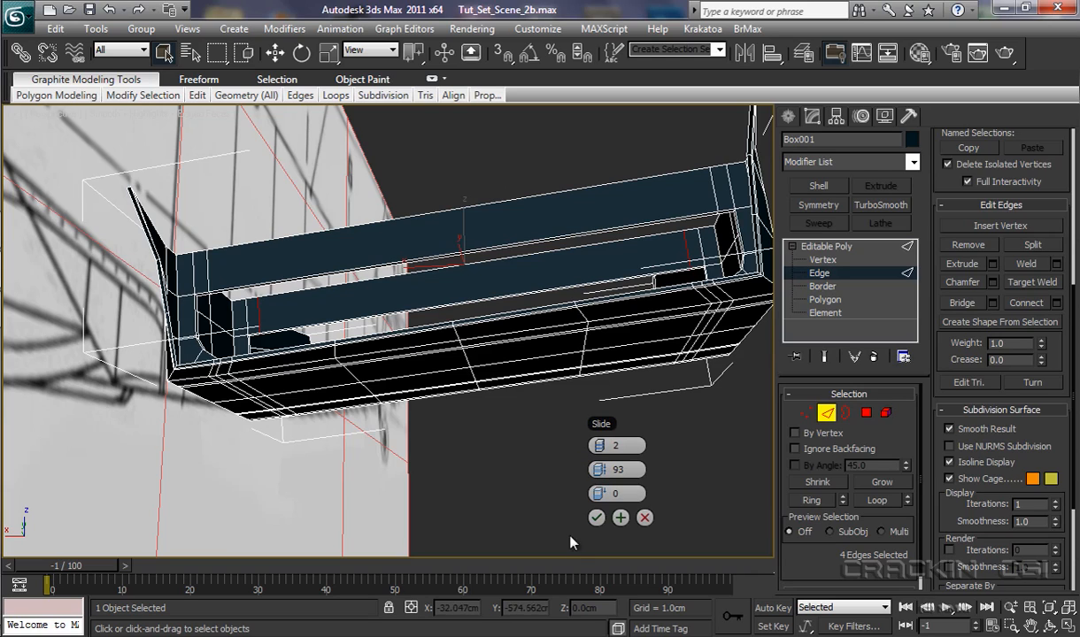
pyautogui.click(596, 519)
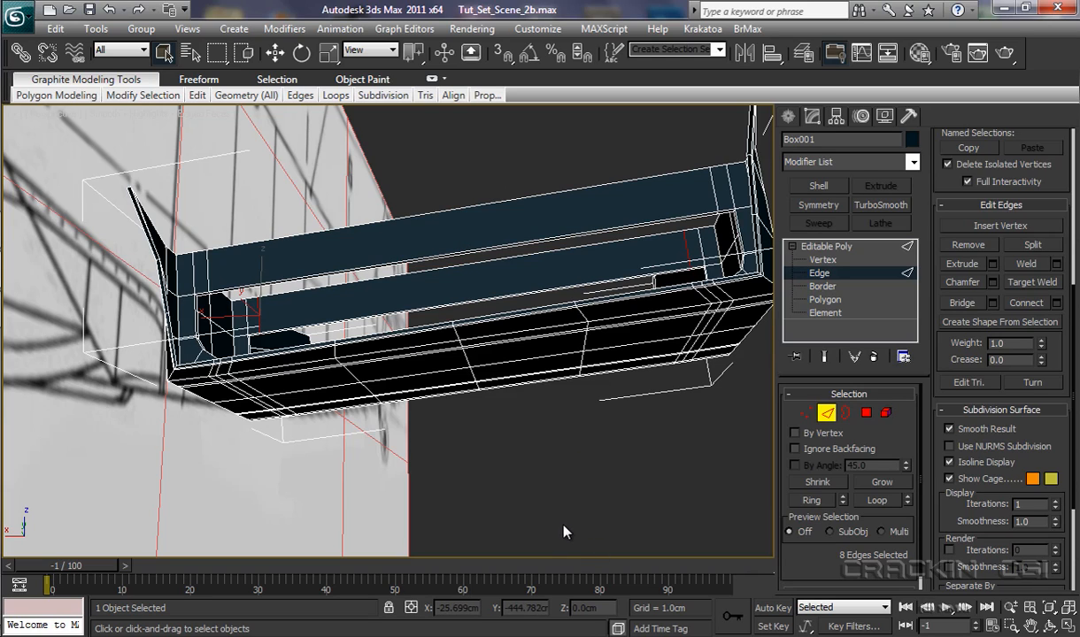
# Step: Make the box see-through and select the four lower vertices of the new edge loops at one end of both crossbars
pyautogui.press('f')
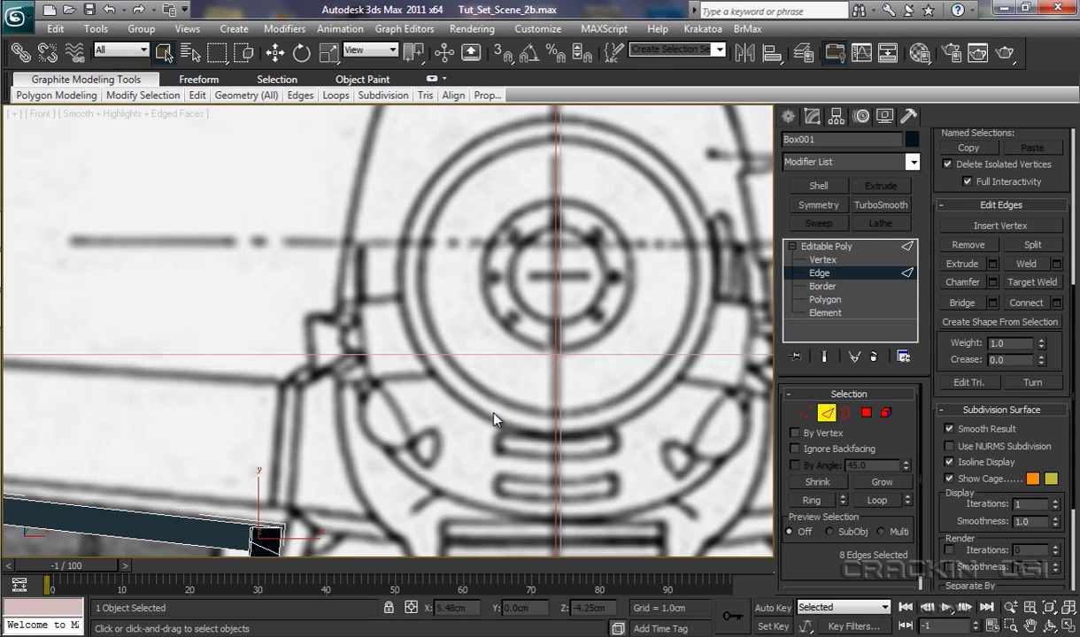
pyautogui.press('z')
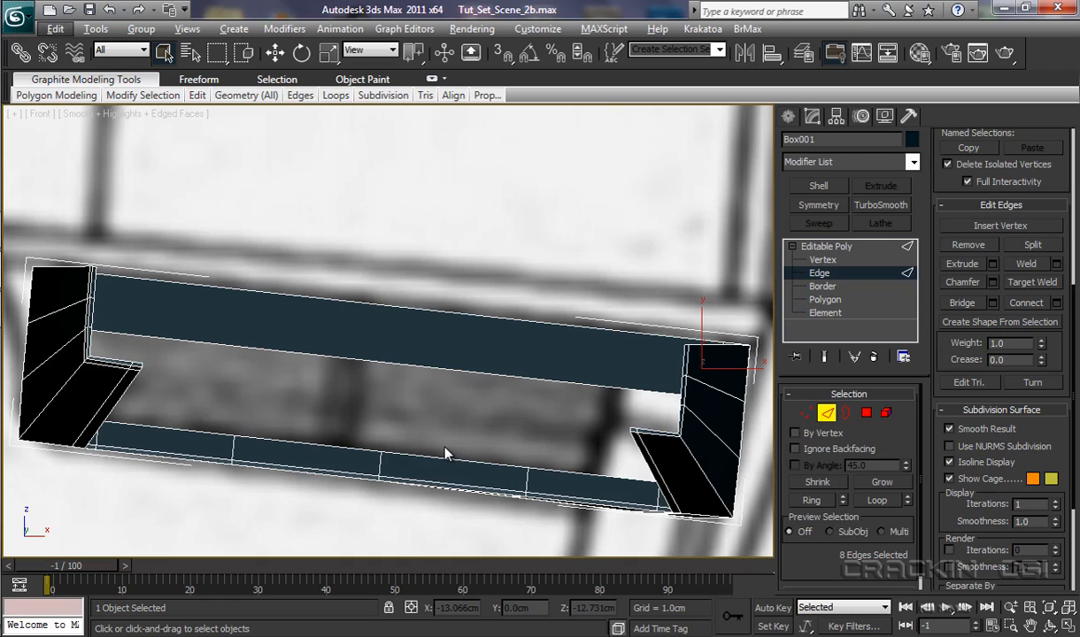
pyautogui.hotkey('alt', 'x')
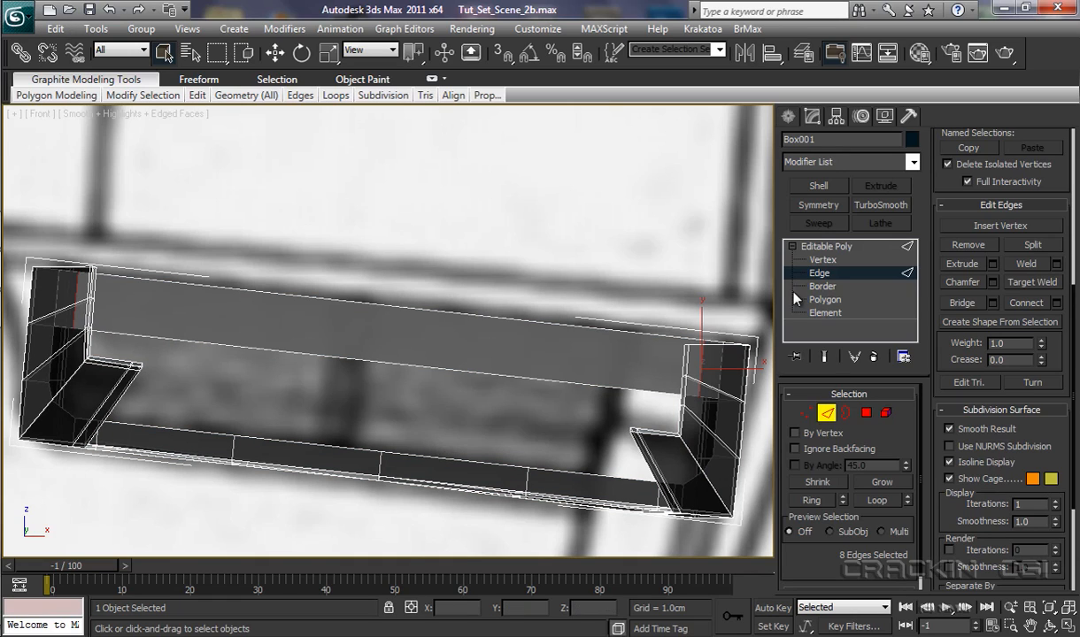
pyautogui.click(823, 260)
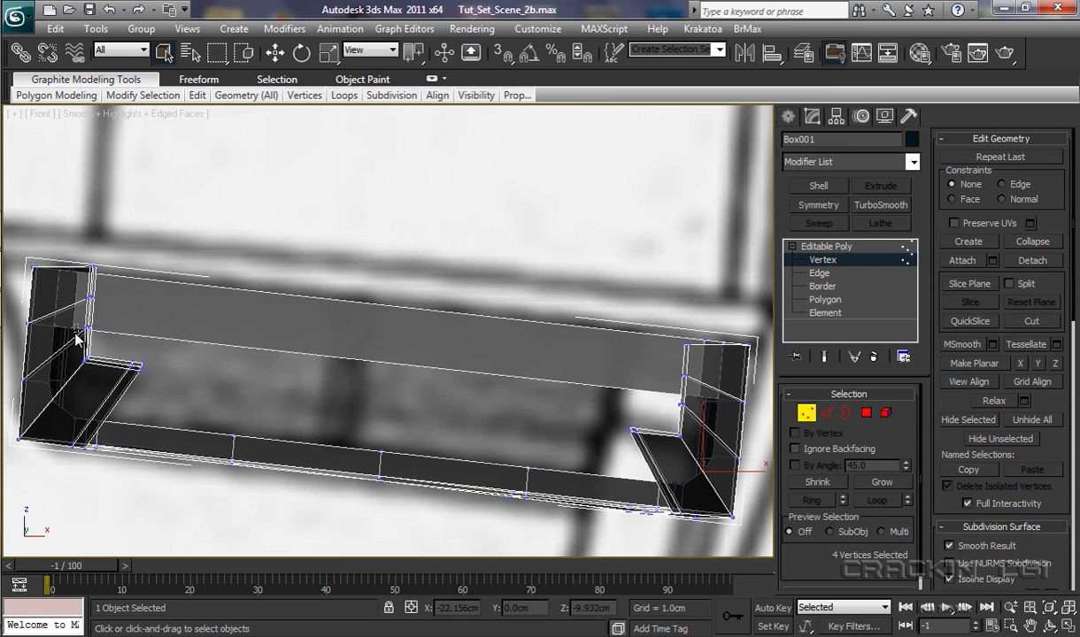
pyautogui.moveTo(71, 334); pyautogui.dragTo(70, 336)
pyautogui.press('w')
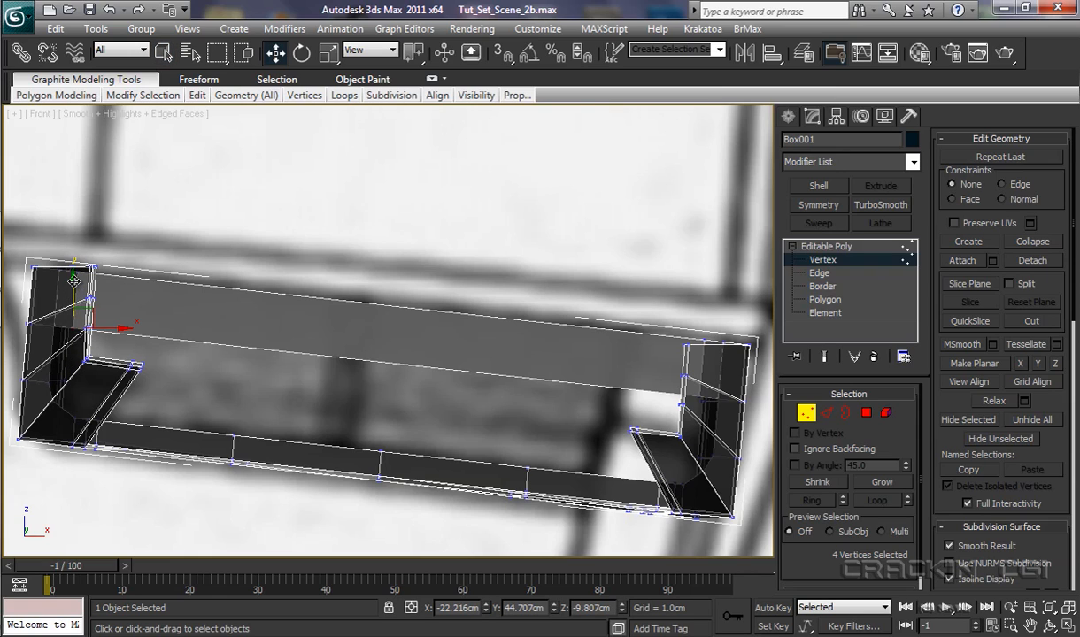
pyautogui.moveTo(75, 281); pyautogui.dragTo(76, 278)
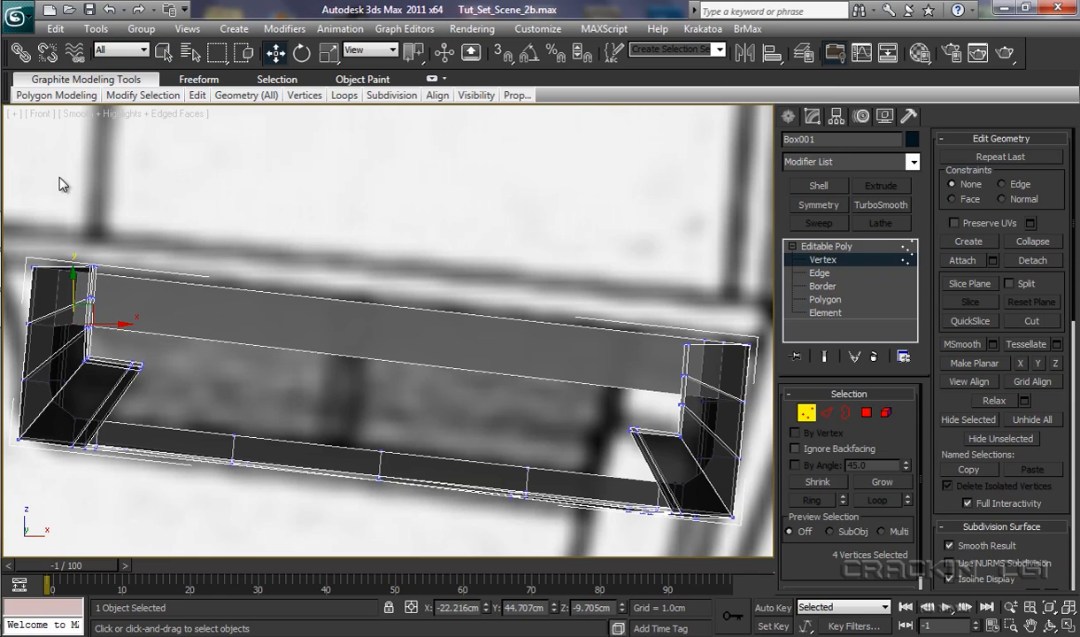
pyautogui.click(109, 11)
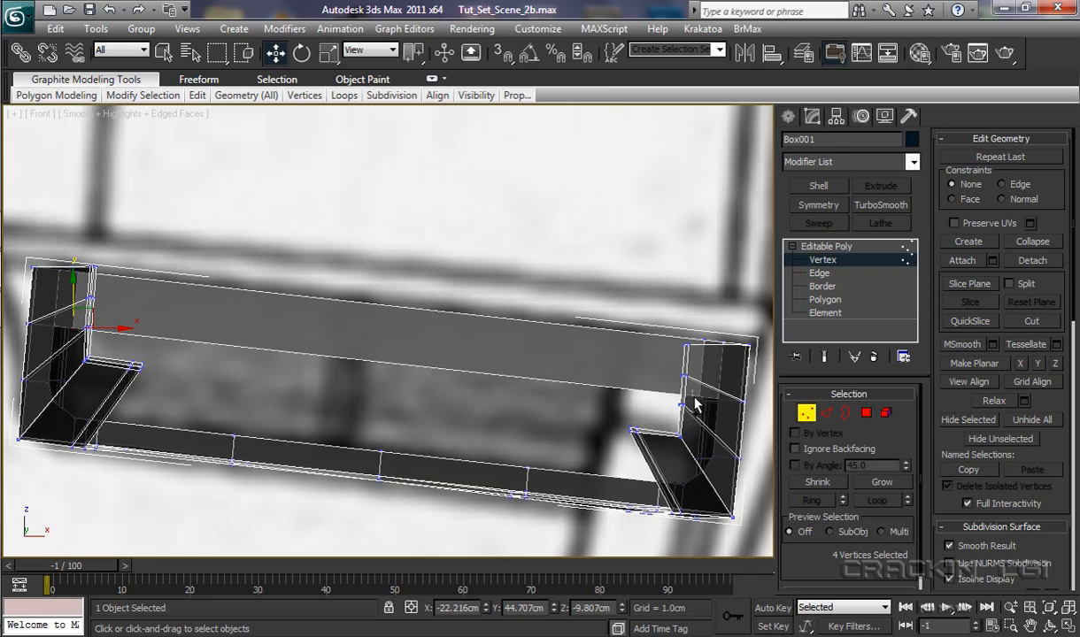
pyautogui.keyDown('ctrl'); pyautogui.moveTo(710, 407); pyautogui.dragTo(666, 504); pyautogui.keyUp('ctrl')
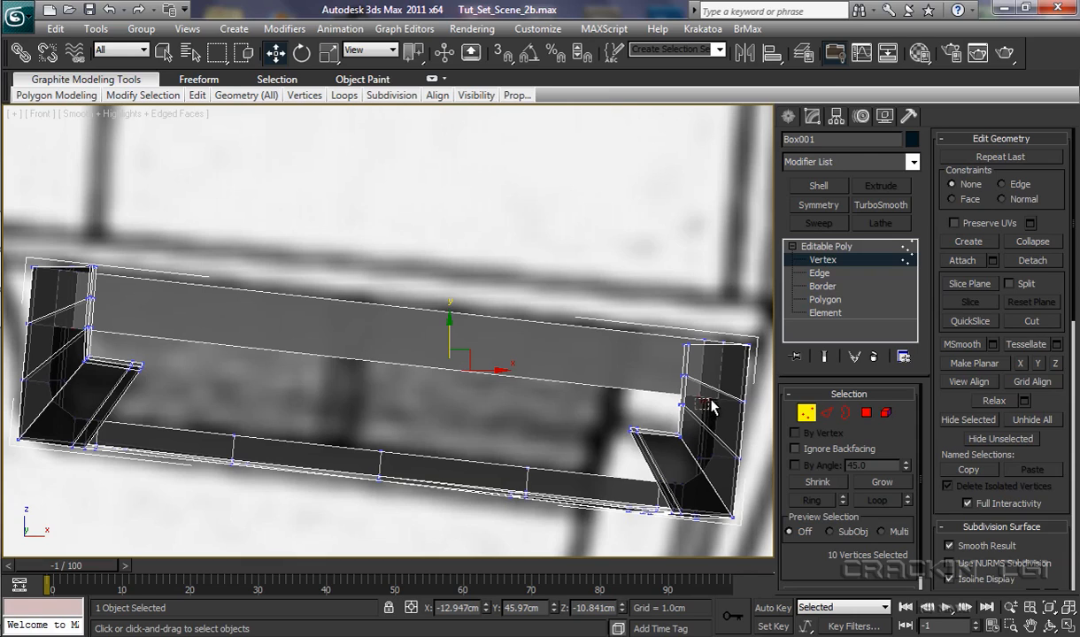
pyautogui.keyDown('alt'); pyautogui.moveTo(713, 400); pyautogui.dragTo(682, 483); pyautogui.keyUp('alt')
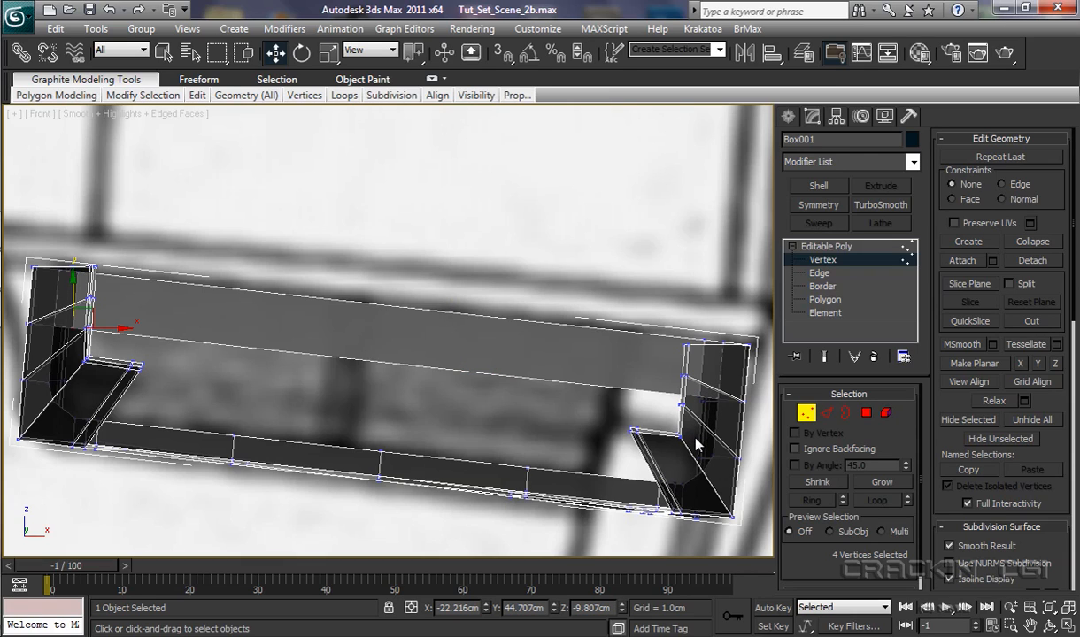
# Step: Add the matching lower vertices at the crossbars' opposite ends to the selection, raise all eight about 0.5 cm, and leave vertex editing
pyautogui.press('p')
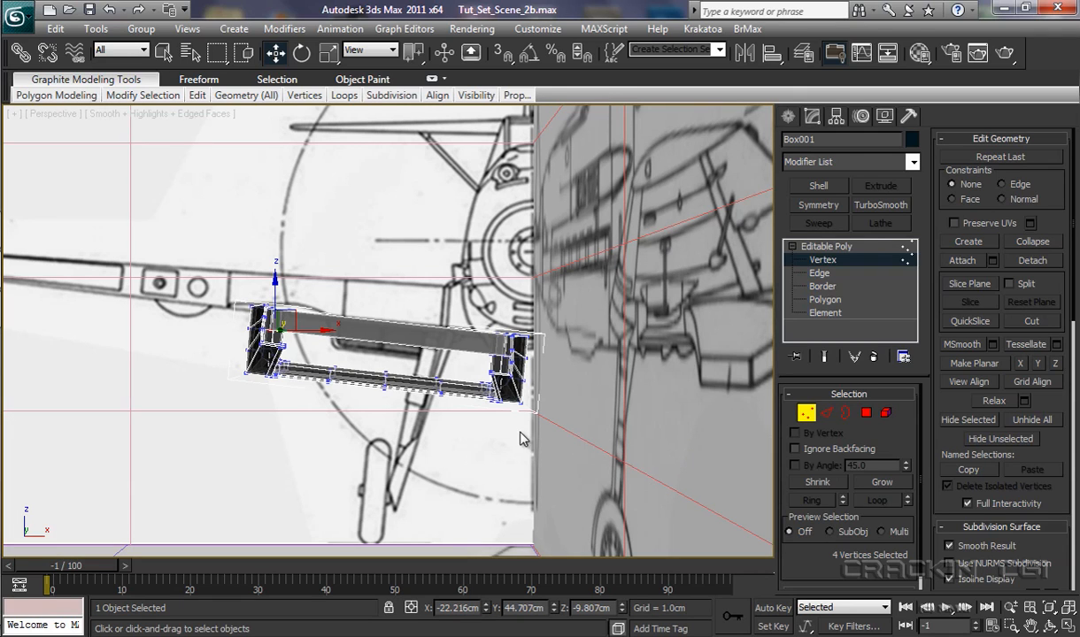
pyautogui.scroll(5, 509, 425)
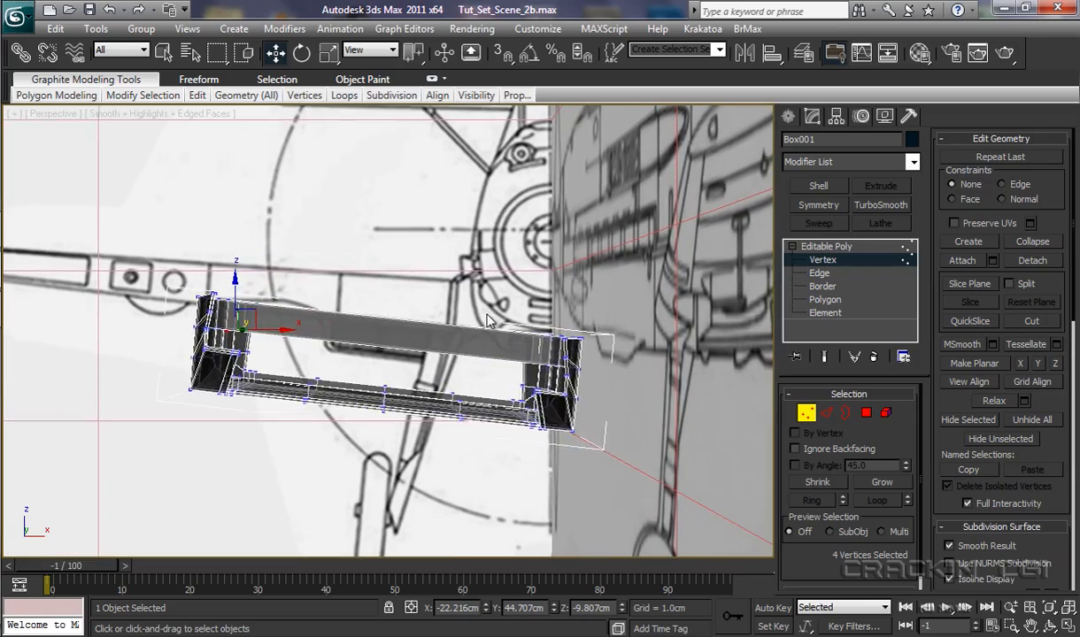
pyautogui.keyDown('alt'); pyautogui.moveTo(492, 314); pyautogui.dragTo(465, 386, button='middle'); pyautogui.keyUp('alt')
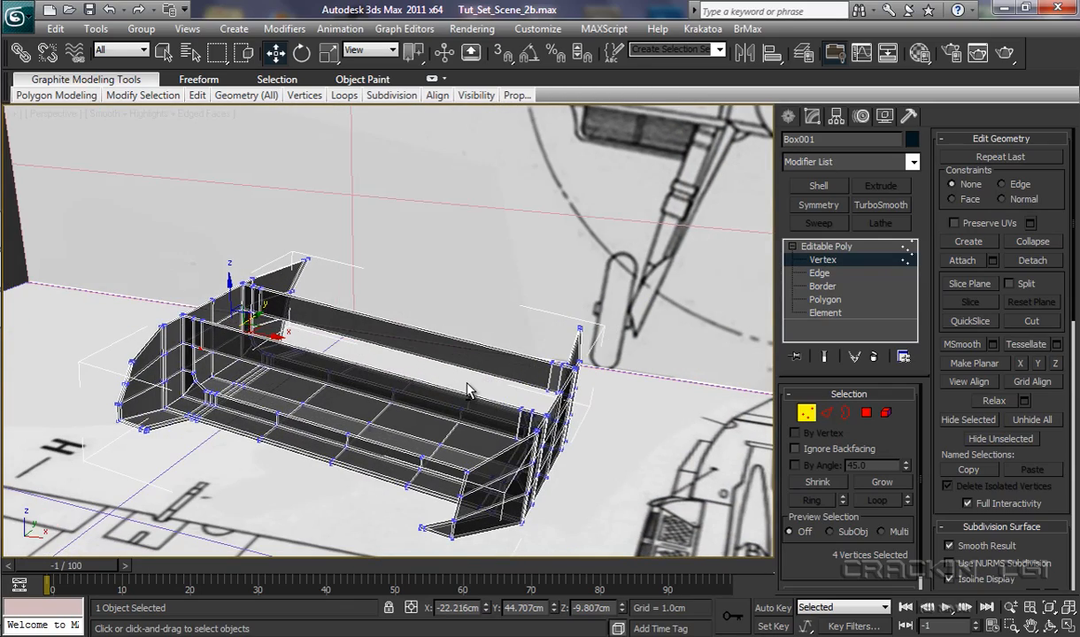
pyautogui.keyDown('ctrl'); pyautogui.click(548, 388); pyautogui.keyUp('ctrl')
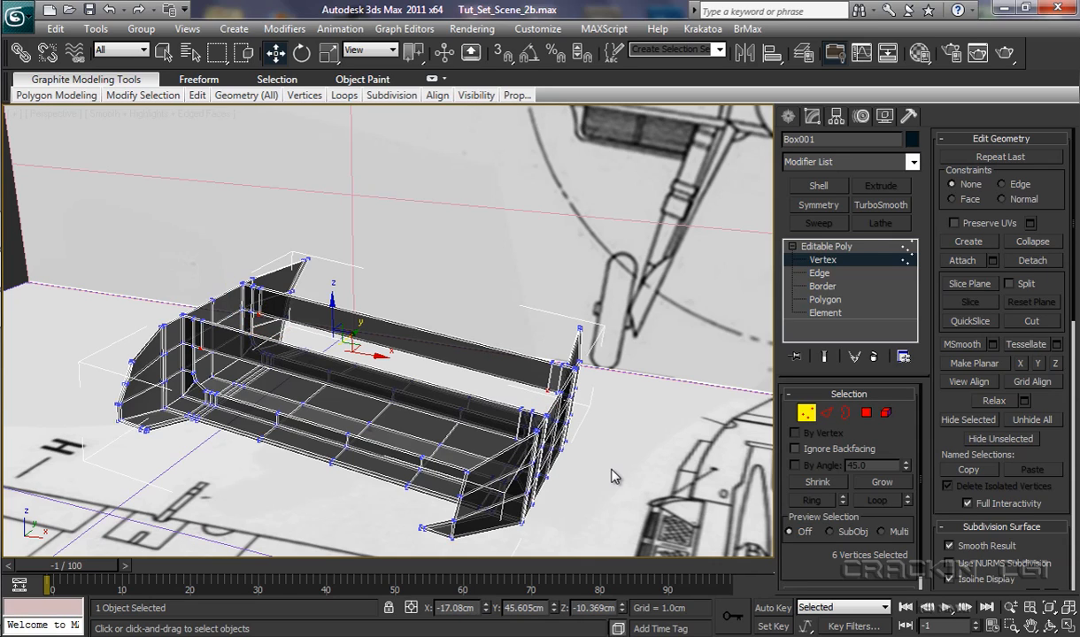
pyautogui.keyDown('alt'); pyautogui.moveTo(601, 480); pyautogui.dragTo(400, 488, button='middle'); pyautogui.keyUp('alt')
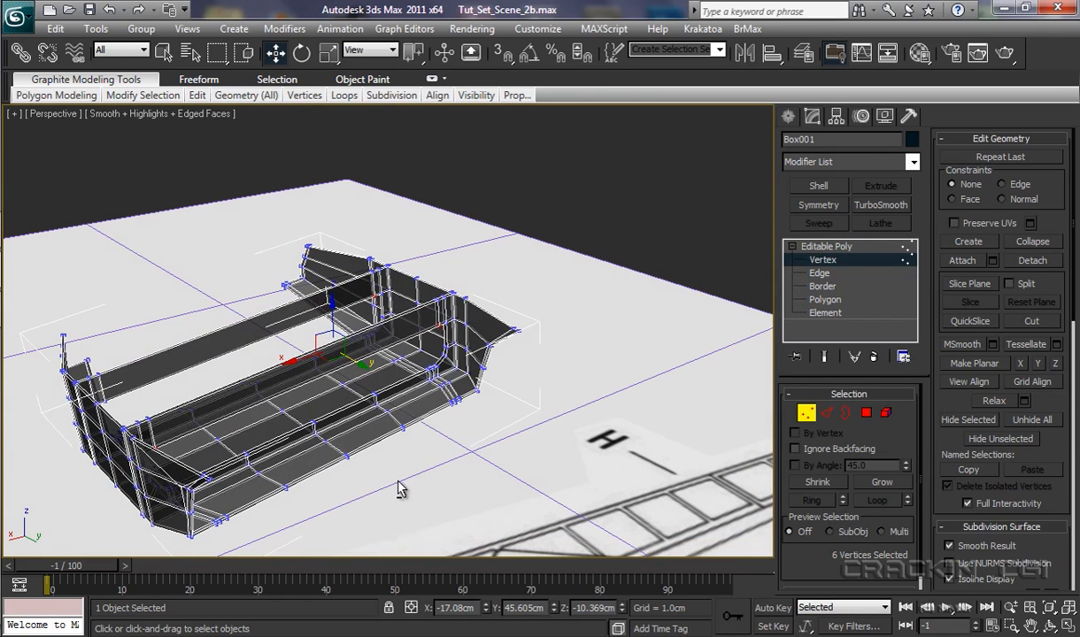
pyautogui.keyDown('ctrl'); pyautogui.click(106, 400); pyautogui.keyUp('ctrl')
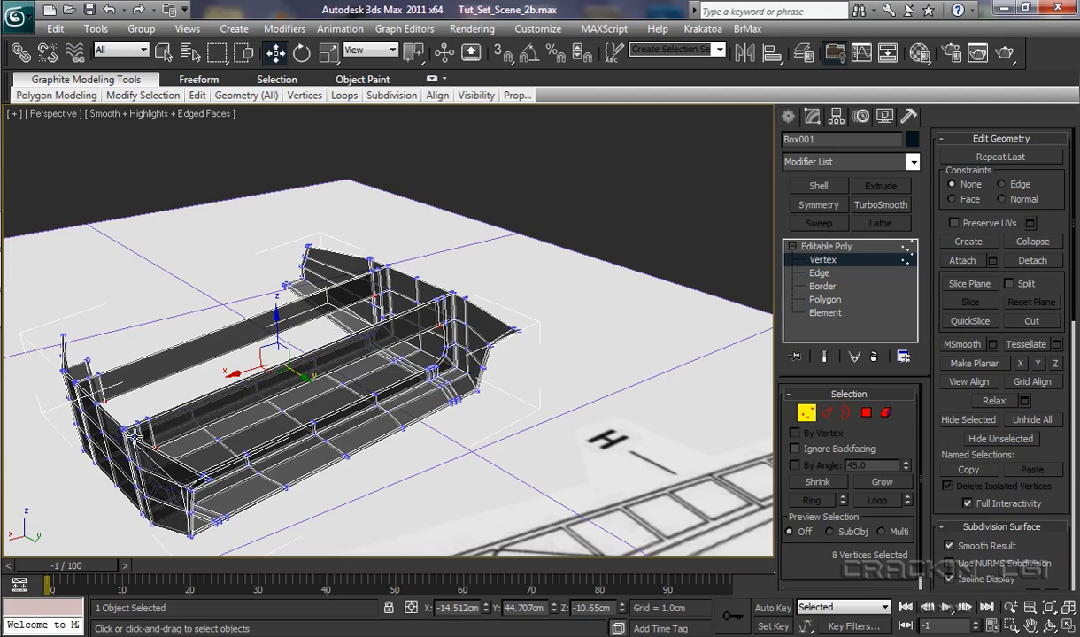
pyautogui.keyDown('alt'); pyautogui.moveTo(316, 510); pyautogui.dragTo(518, 483, button='middle'); pyautogui.keyUp('alt')
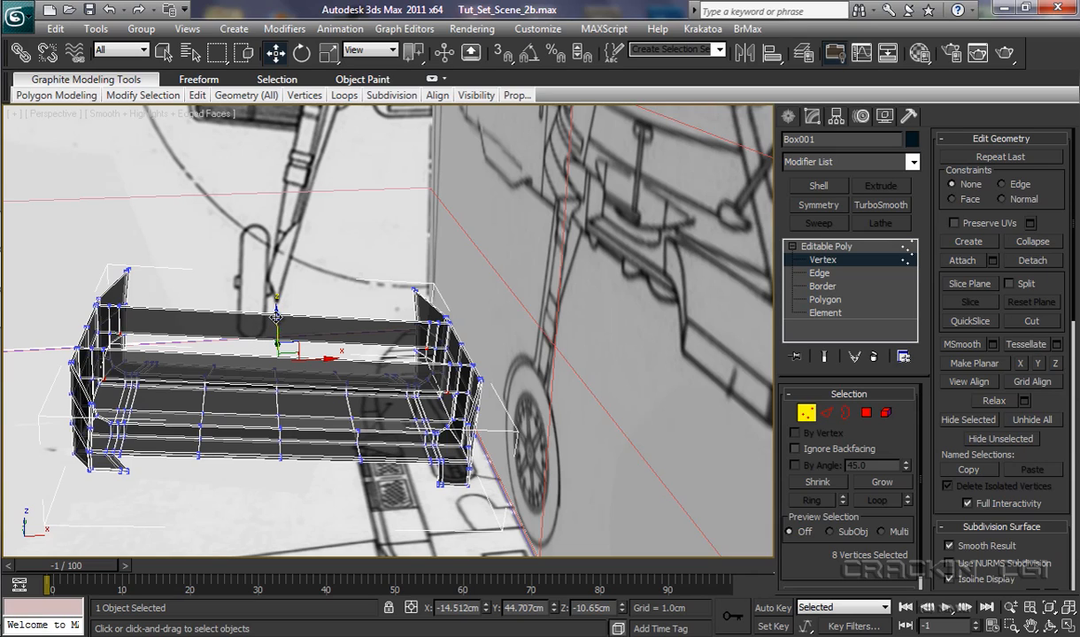
pyautogui.moveTo(276, 315); pyautogui.dragTo(276, 309)
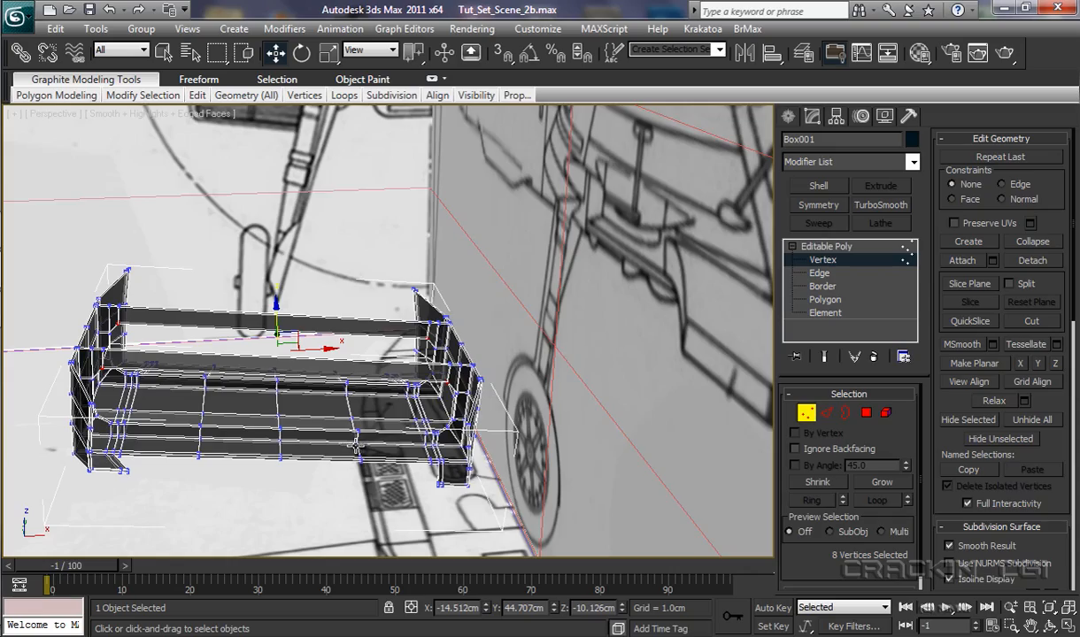
pyautogui.keyDown('alt'); pyautogui.moveTo(339, 426); pyautogui.dragTo(639, 444, button='middle'); pyautogui.keyUp('alt')
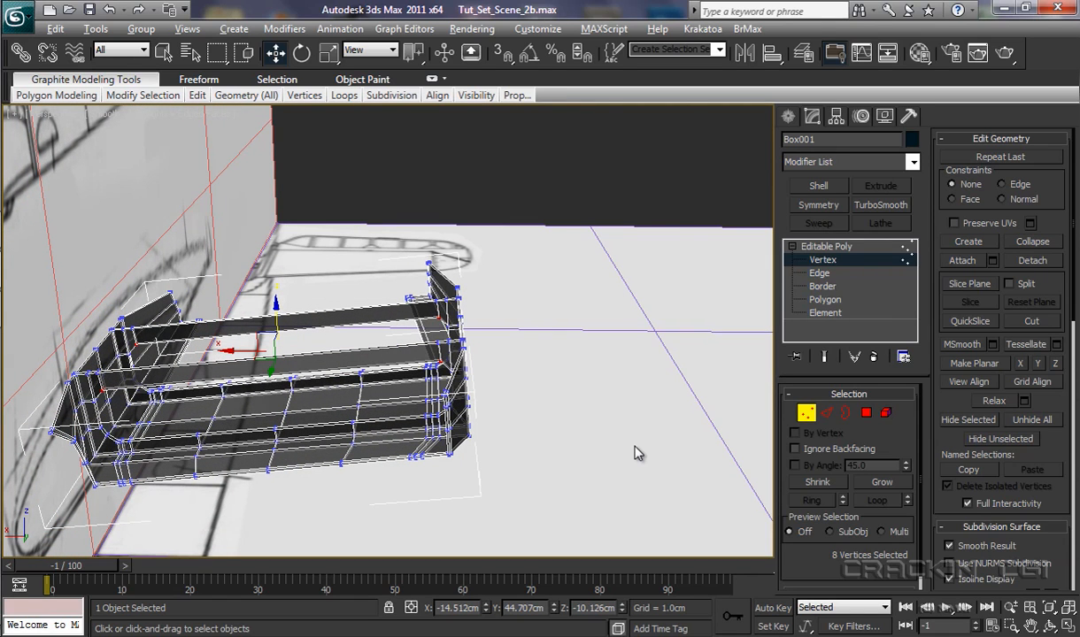
pyautogui.click(827, 249)
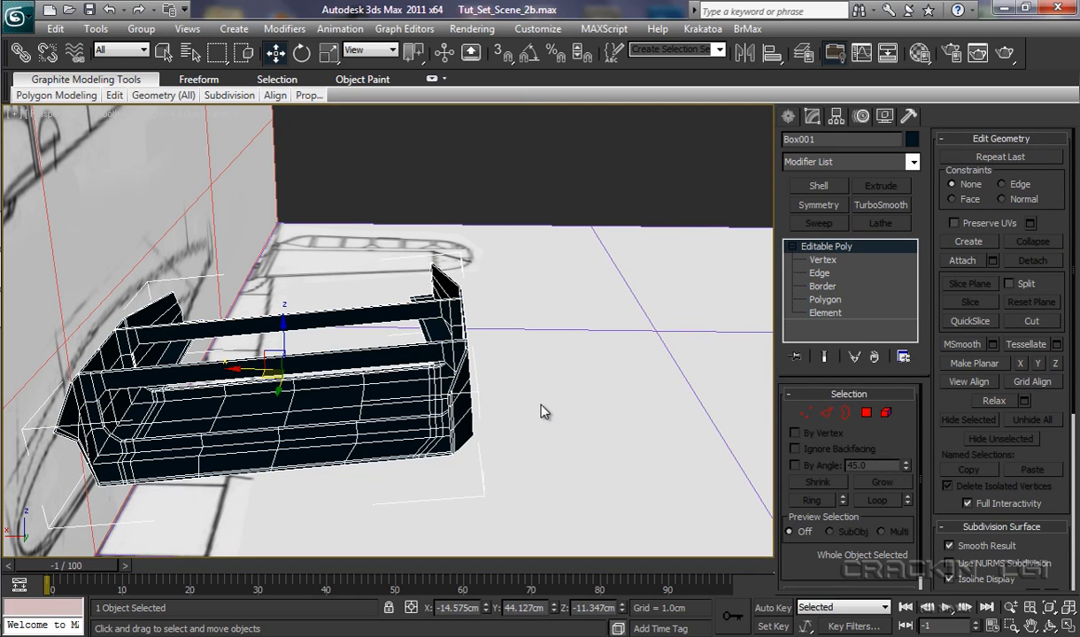
pyautogui.keyDown('alt'); pyautogui.moveTo(542, 411); pyautogui.dragTo(545, 492, button='middle'); pyautogui.keyUp('alt')
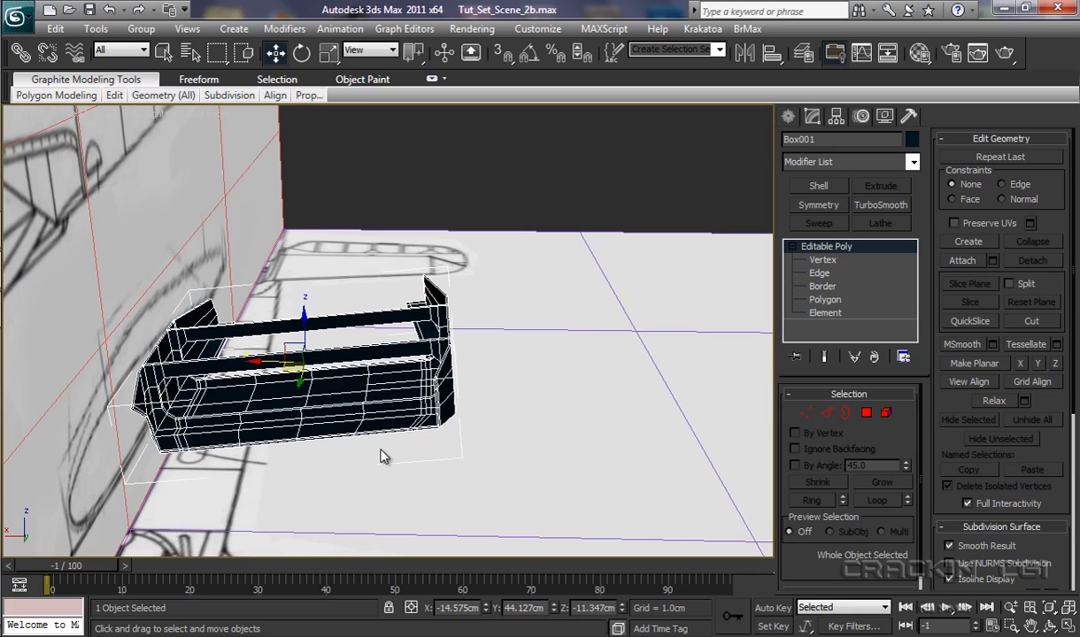
pyautogui.moveTo(382, 455); pyautogui.dragTo(723, 381, button='middle')
pyautogui.moveTo(501, 472); pyautogui.dragTo(601, 440, button='middle')
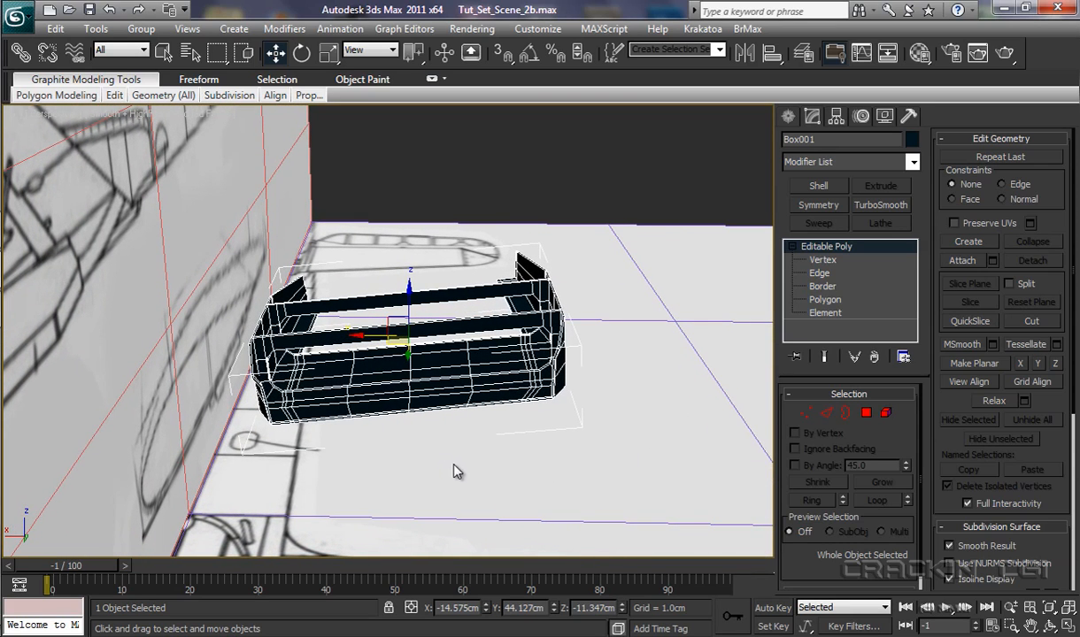
pyautogui.keyDown('ctrl'); pyautogui.keyDown('alt'); pyautogui.moveTo(453, 471); pyautogui.dragTo(451, 275, button='middle'); pyautogui.keyUp('alt'); pyautogui.keyUp('ctrl')
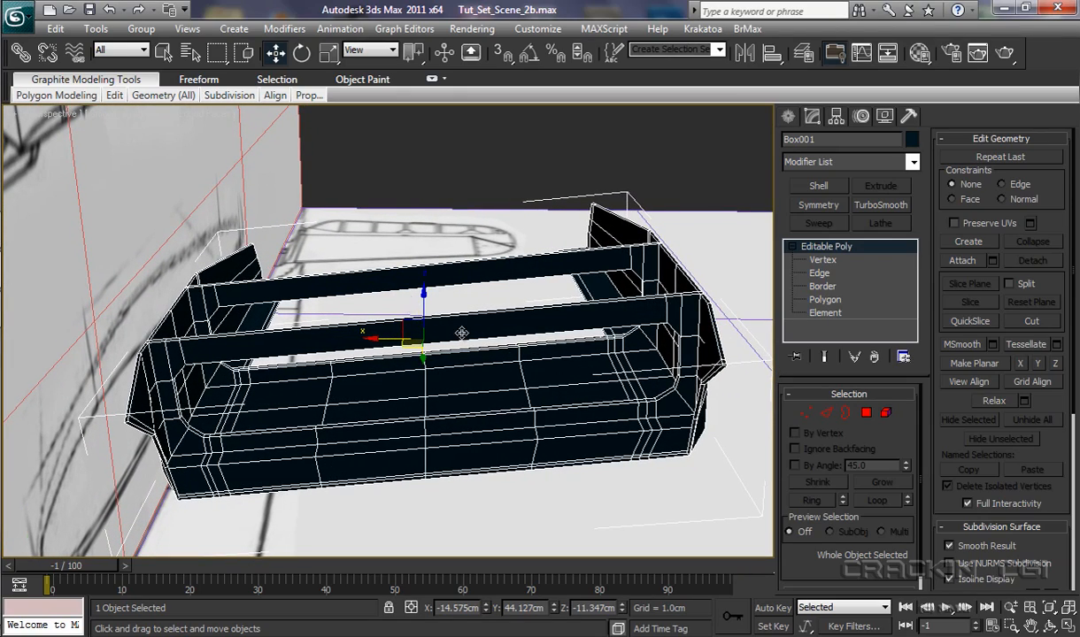
# Step: Use Swift Loop to add supporting edge loops around the frame's ribs and crossbars, finishing with the tool switched off
pyautogui.moveTo(115, 98)
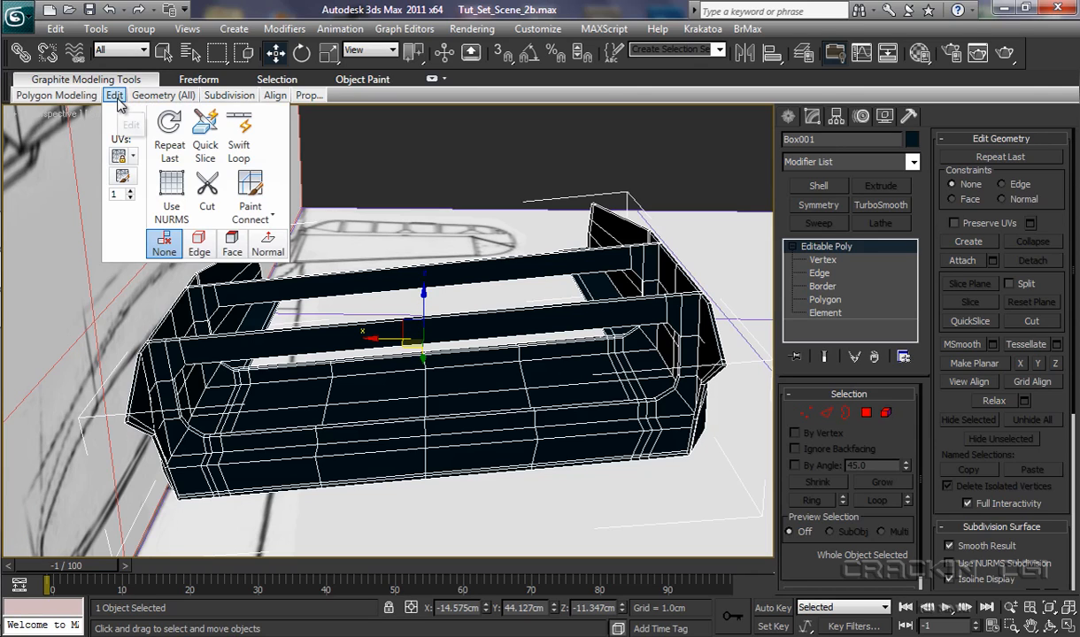
pyautogui.click(237, 135)
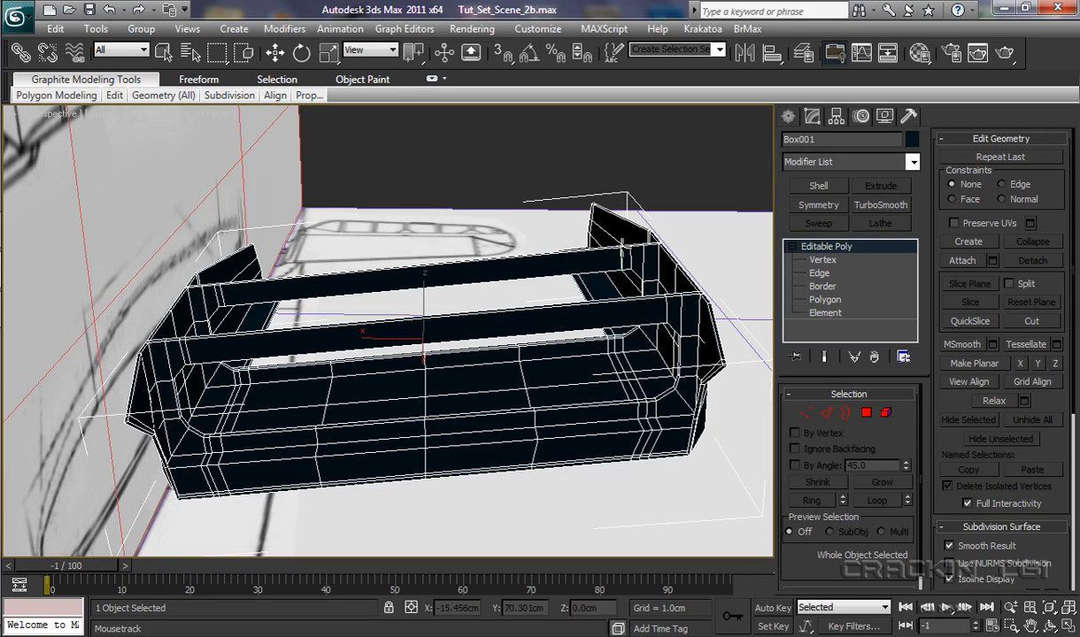
pyautogui.keyDown('alt'); pyautogui.moveTo(622, 250); pyautogui.dragTo(630, 257, button='middle'); pyautogui.keyUp('alt')
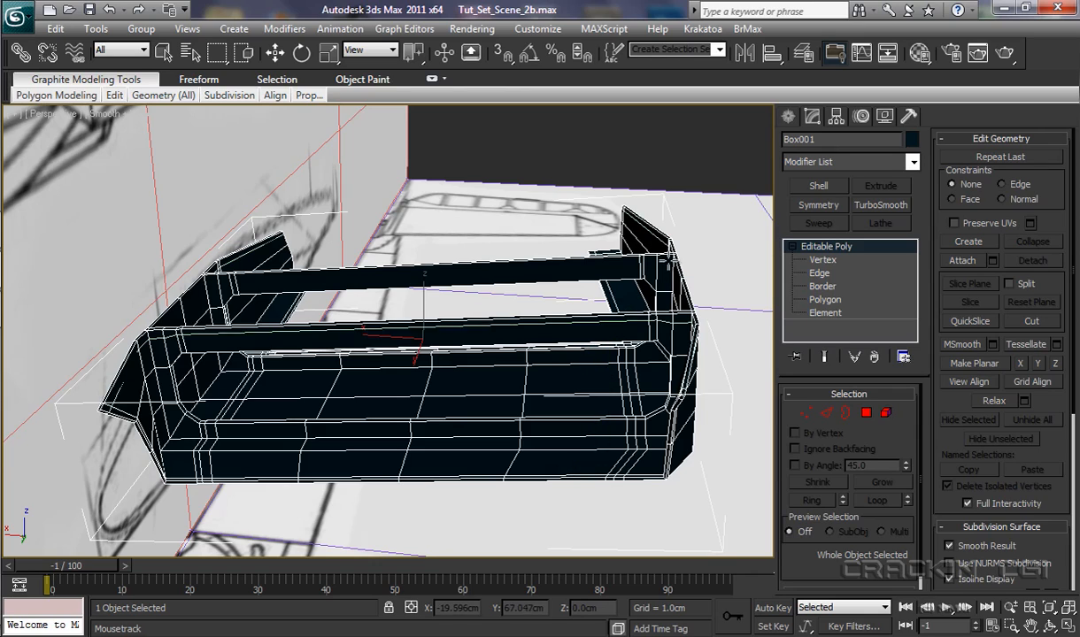
pyautogui.rightClick(689, 237)
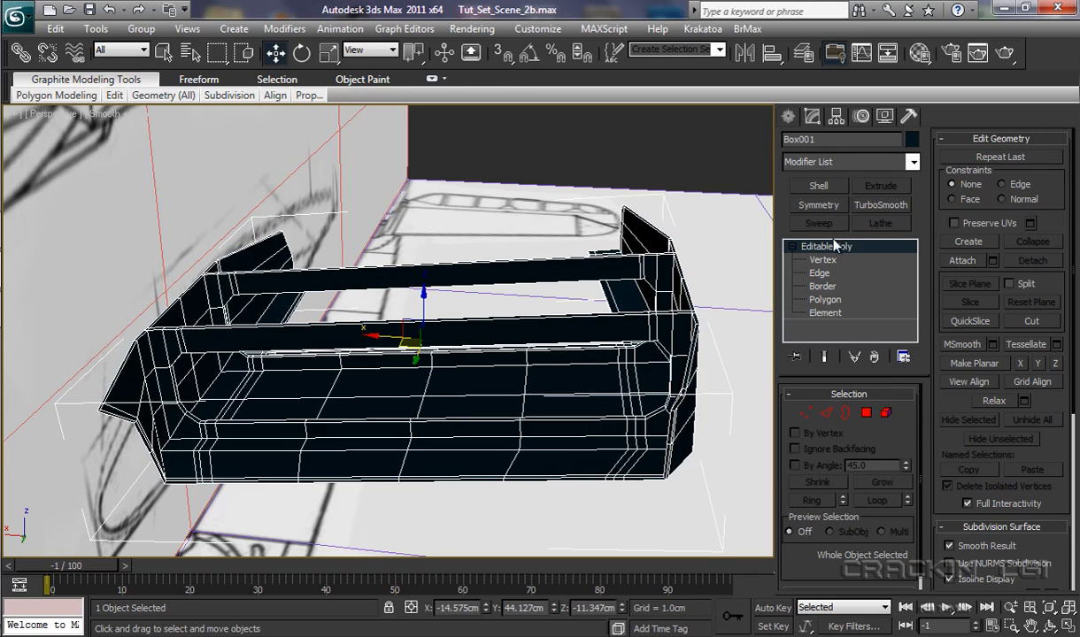
# Step: Apply TurboSmooth with 2 iterations to the frame and turn off the edged-faces display
pyautogui.click(874, 205)
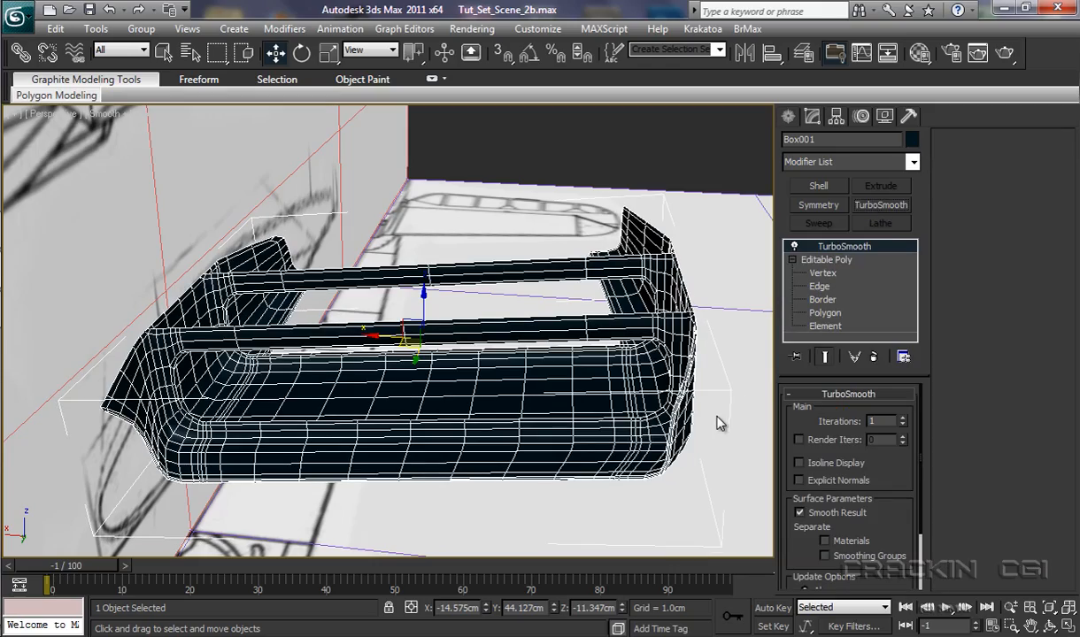
pyautogui.keyDown('alt'); pyautogui.moveTo(701, 442); pyautogui.dragTo(566, 444, button='middle'); pyautogui.keyUp('alt')
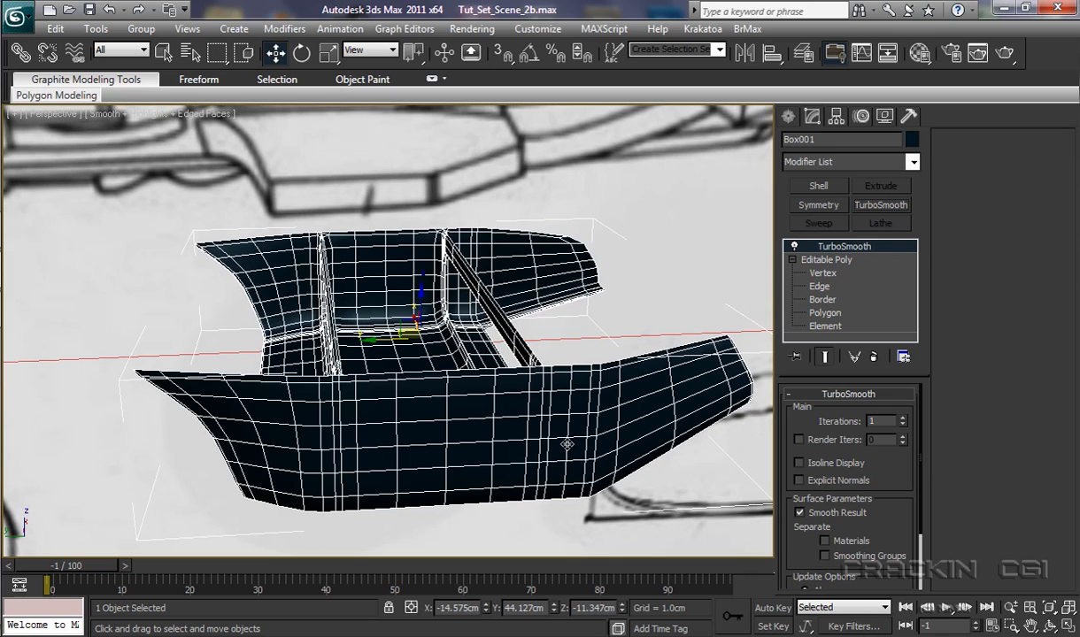
pyautogui.press('F4')
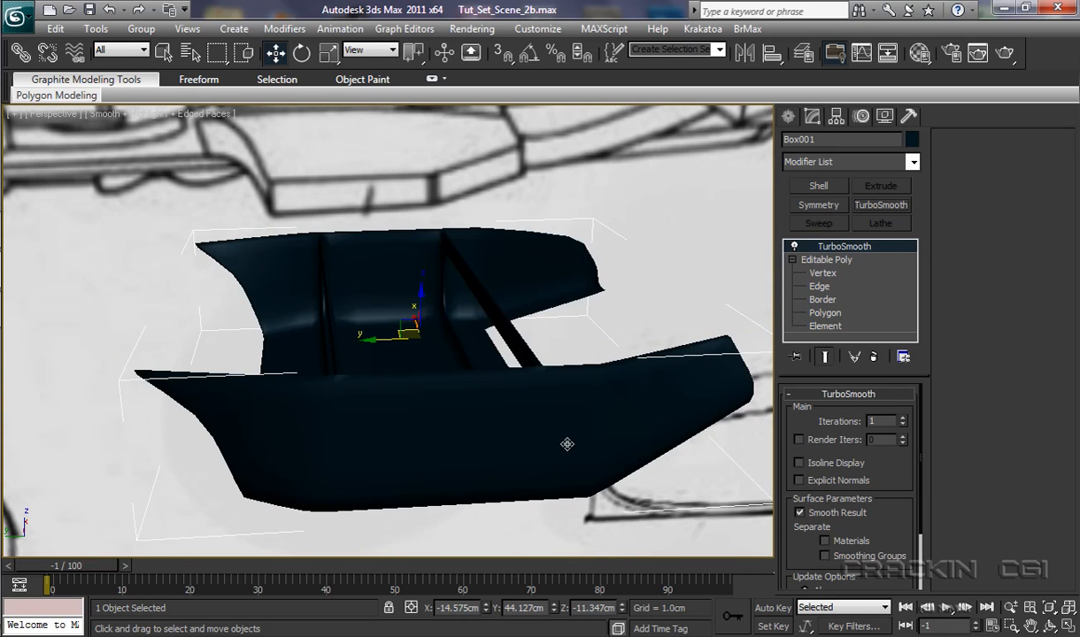
pyautogui.keyDown('alt'); pyautogui.moveTo(561, 440); pyautogui.dragTo(645, 400, button='middle'); pyautogui.keyUp('alt')
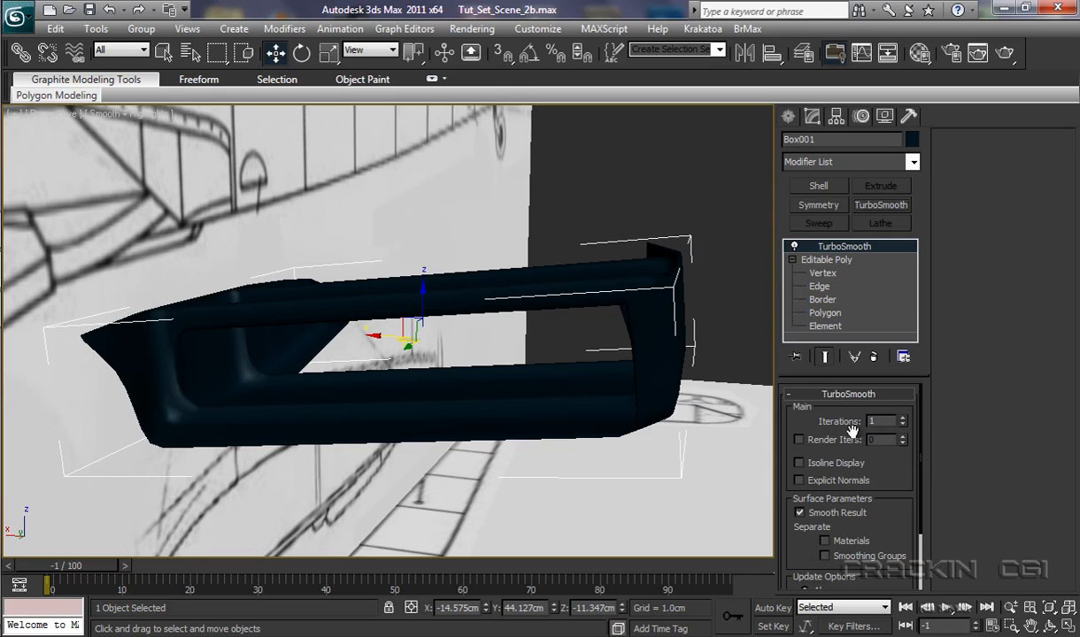
pyautogui.click(903, 417)
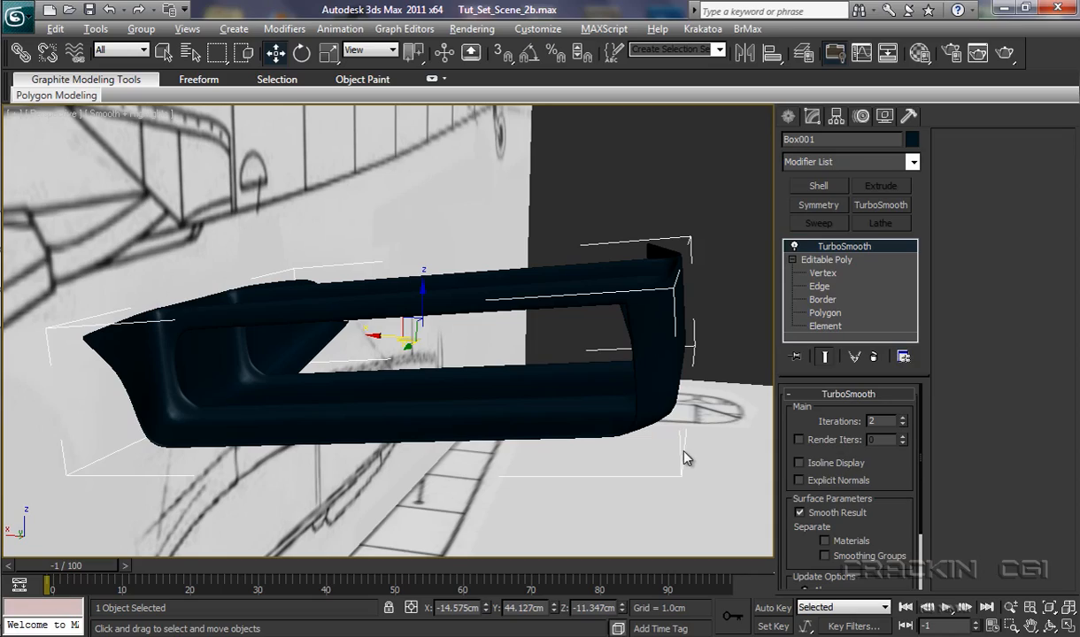
pyautogui.moveTo(684, 453)
pyautogui.keyDown('alt'); pyautogui.mouseDown(button='middle')
pyautogui.moveTo(612, 494)
pyautogui.moveTo(492, 504)
pyautogui.moveTo(406, 431)
pyautogui.moveTo(389, 389)
pyautogui.moveTo(394, 354)
pyautogui.moveTo(396, 367)
pyautogui.moveTo(514, 443)
pyautogui.moveTo(680, 458)
pyautogui.mouseUp(button='middle'); pyautogui.keyUp('alt')
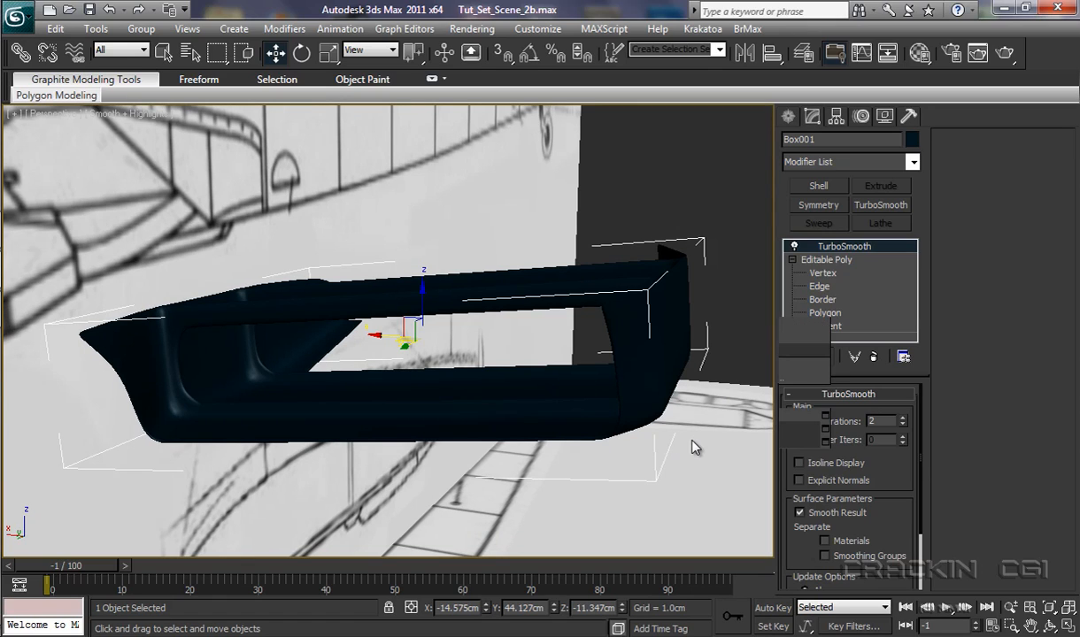
# Step: Convert the smoothed frame to an Editable Poly
pyautogui.rightClick(627, 372)
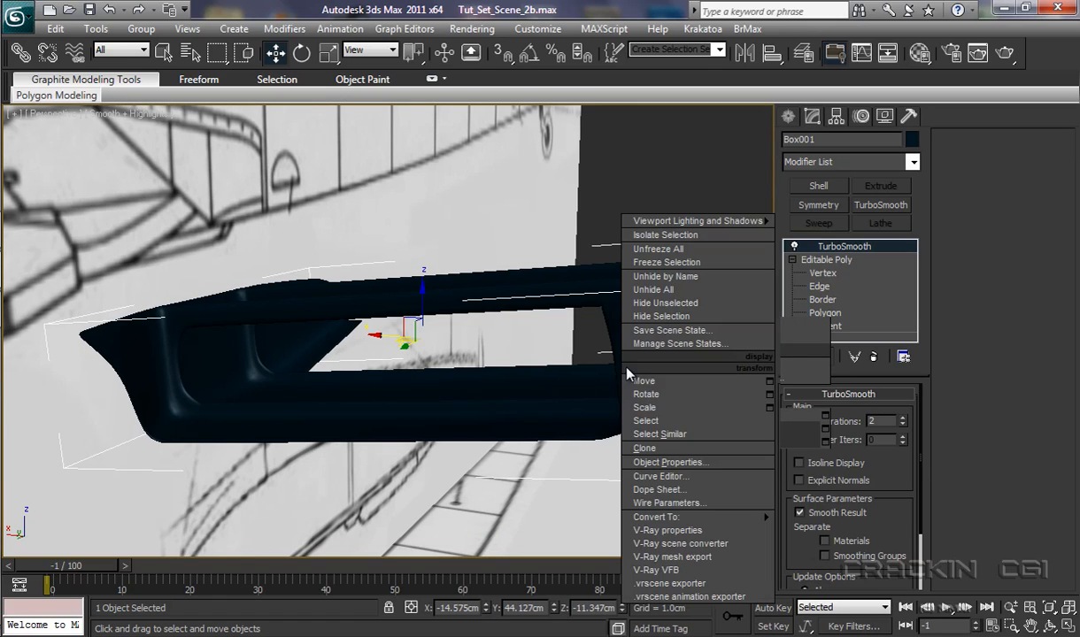
pyautogui.moveTo(698, 519)
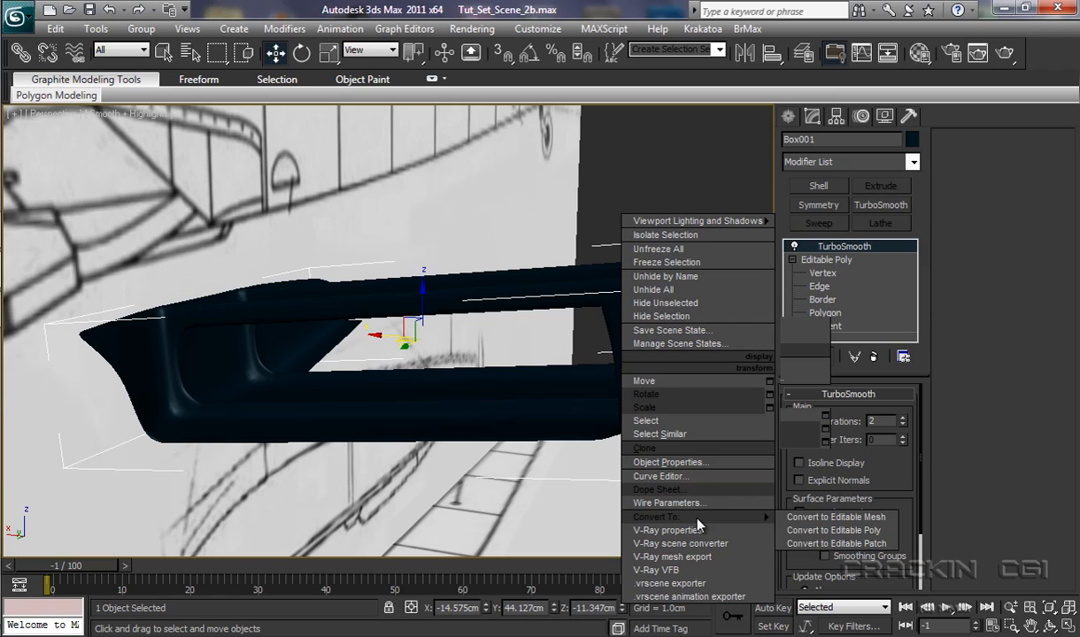
pyautogui.click(812, 529)
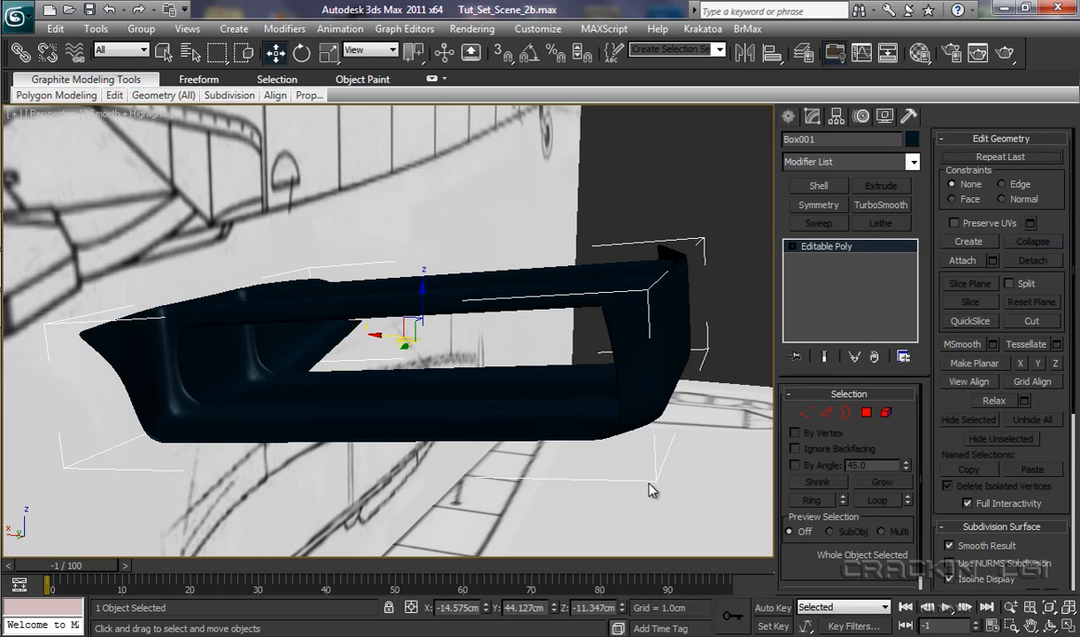
# Step: Over the see-through frame in the Front view, create a box about 4.9 × 16.8 × 8.2 cm and rotate it about 6.5° to match the slant
pyautogui.keyDown('alt'); pyautogui.moveTo(672, 489); pyautogui.dragTo(423, 485, button='middle'); pyautogui.keyUp('alt')
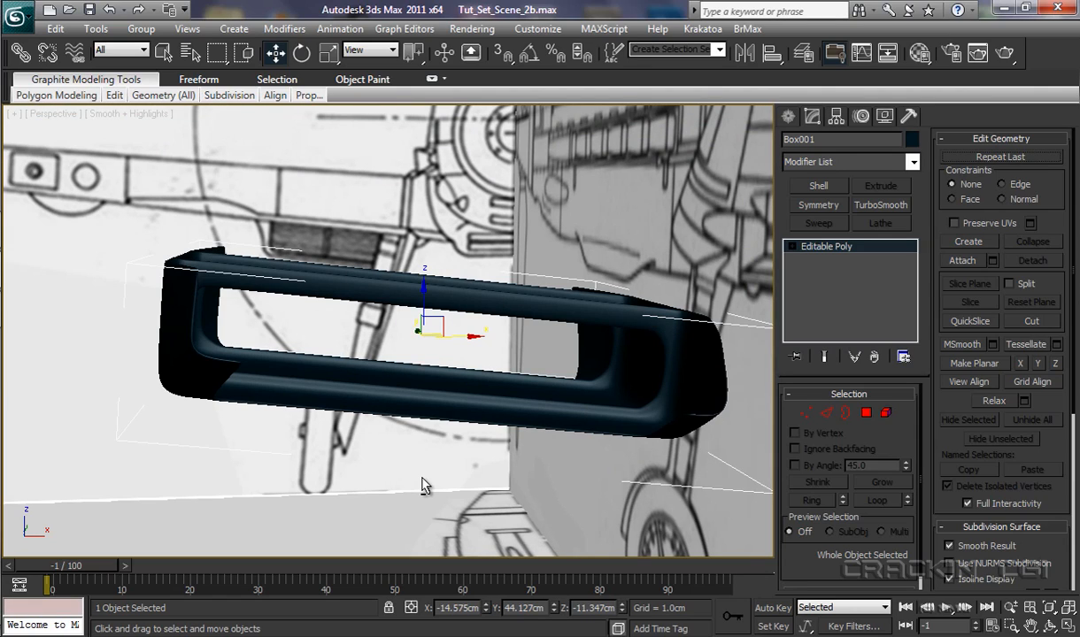
pyautogui.press('f')
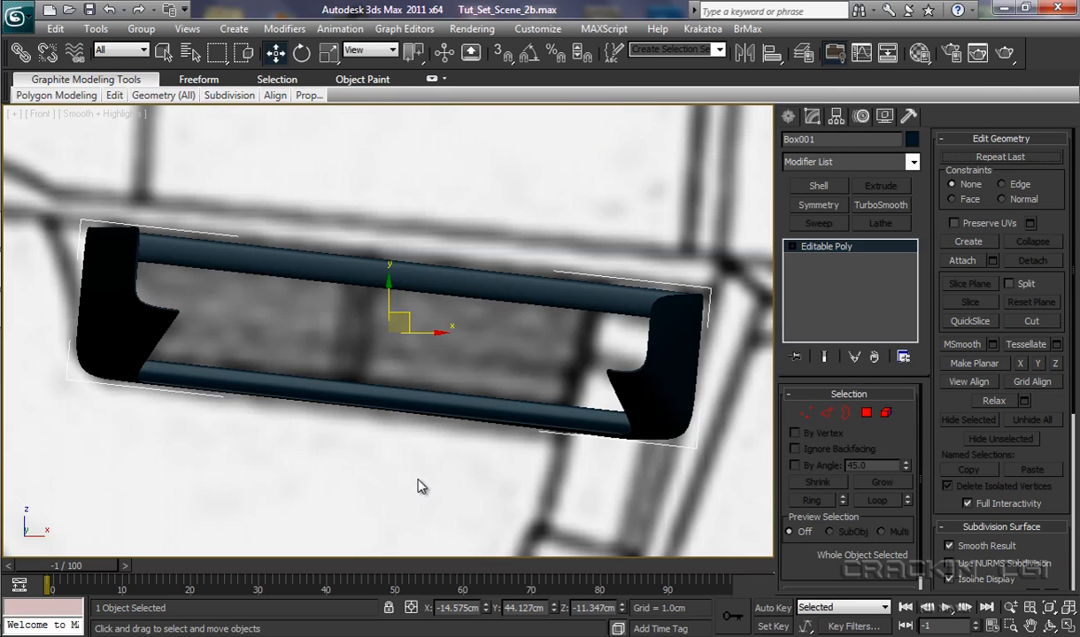
pyautogui.hotkey('alt', 'x')
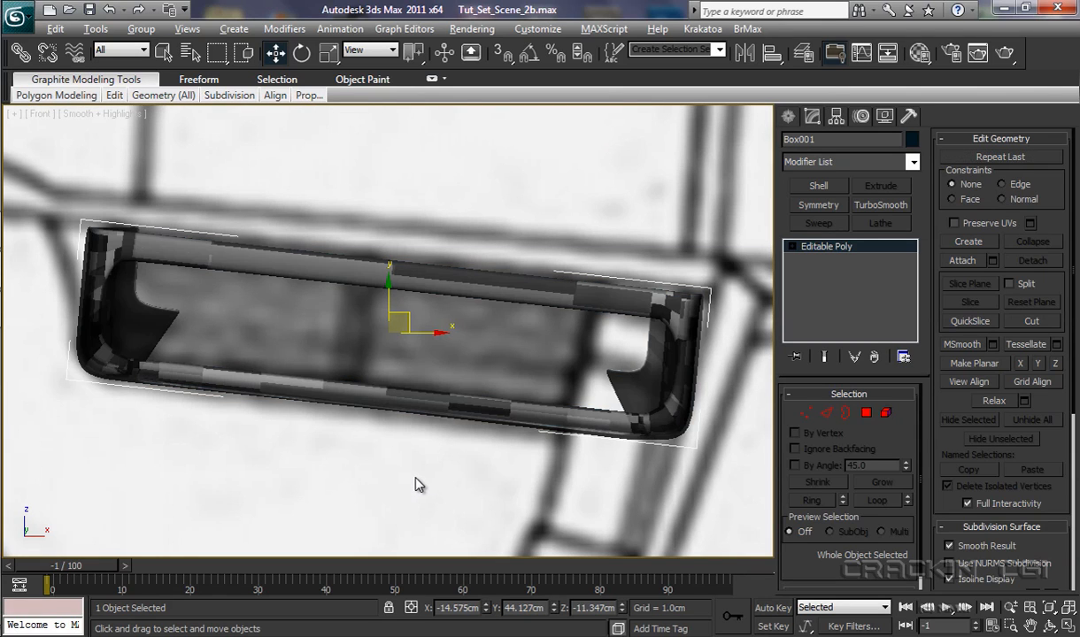
pyautogui.click(788, 117)
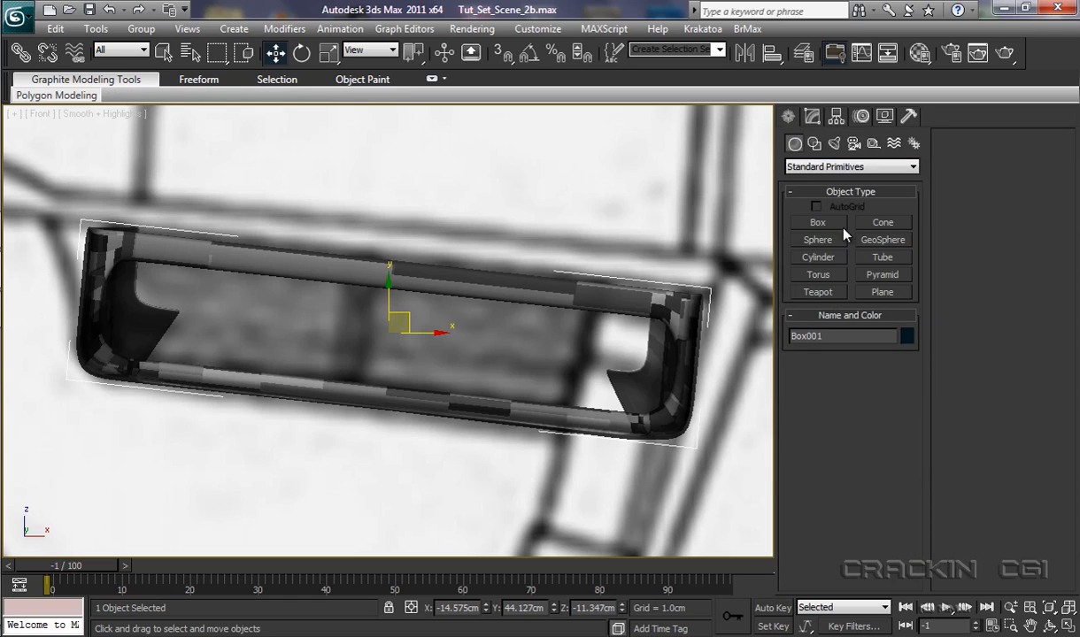
pyautogui.click(817, 223)
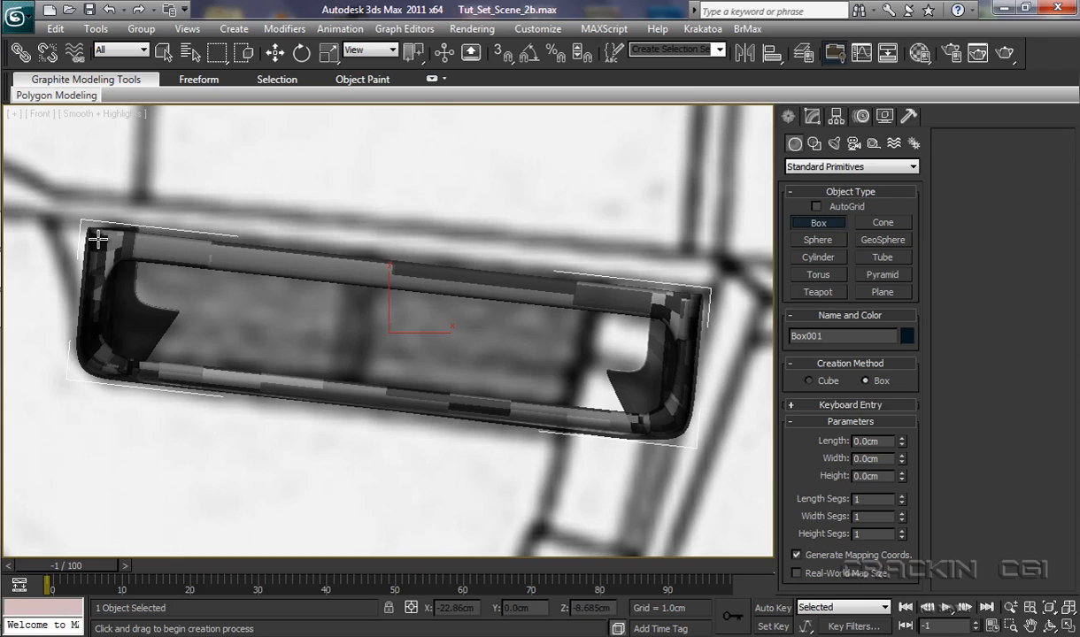
pyautogui.moveTo(98, 239); pyautogui.dragTo(688, 410)
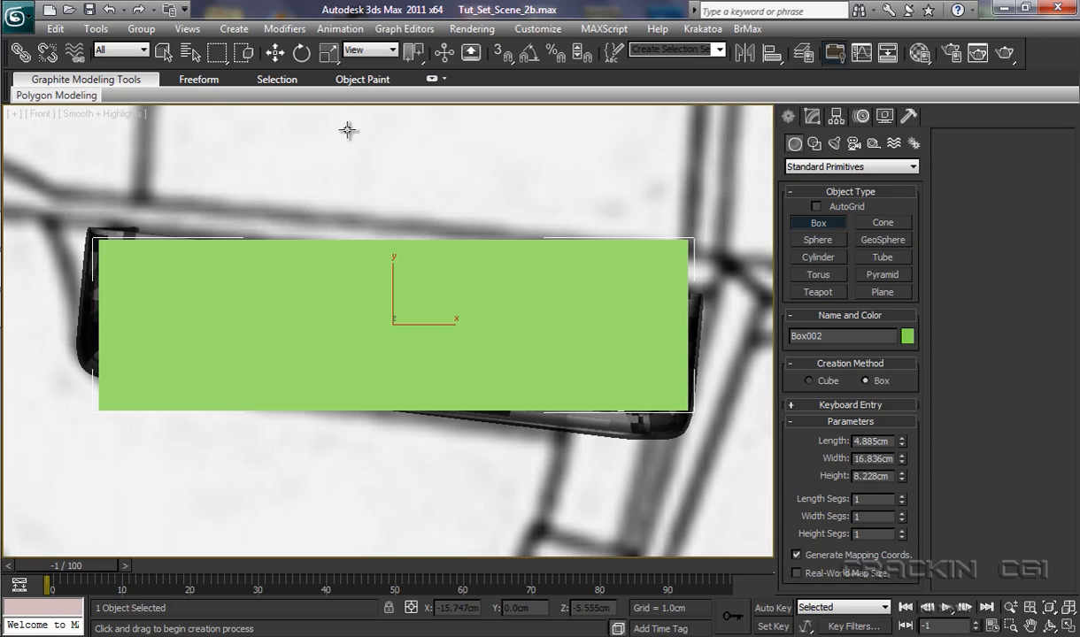
pyautogui.press('e')
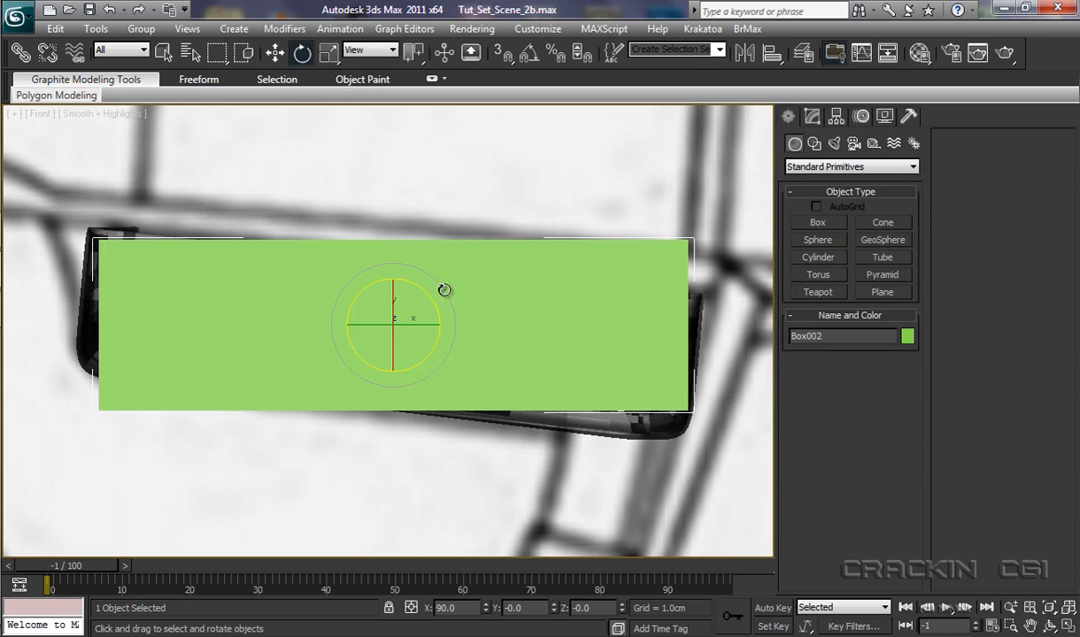
pyautogui.moveTo(445, 289); pyautogui.dragTo(448, 302)
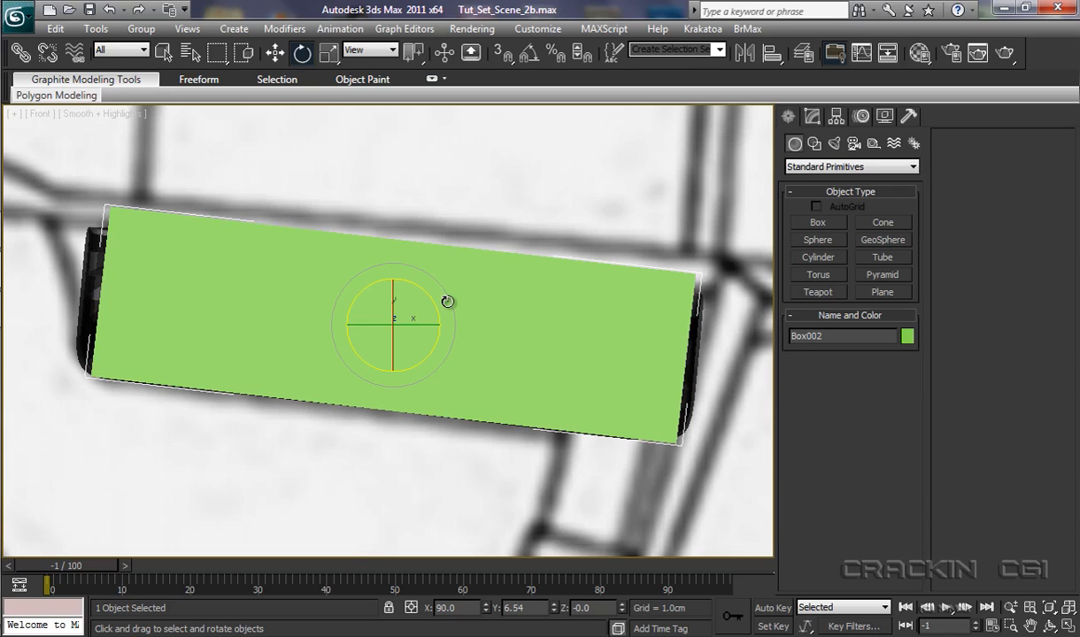
# Step: In the Left view, move the new box horizontally about 47.7 cm so it sits inside the frame
pyautogui.press('l')
pyautogui.press('z')
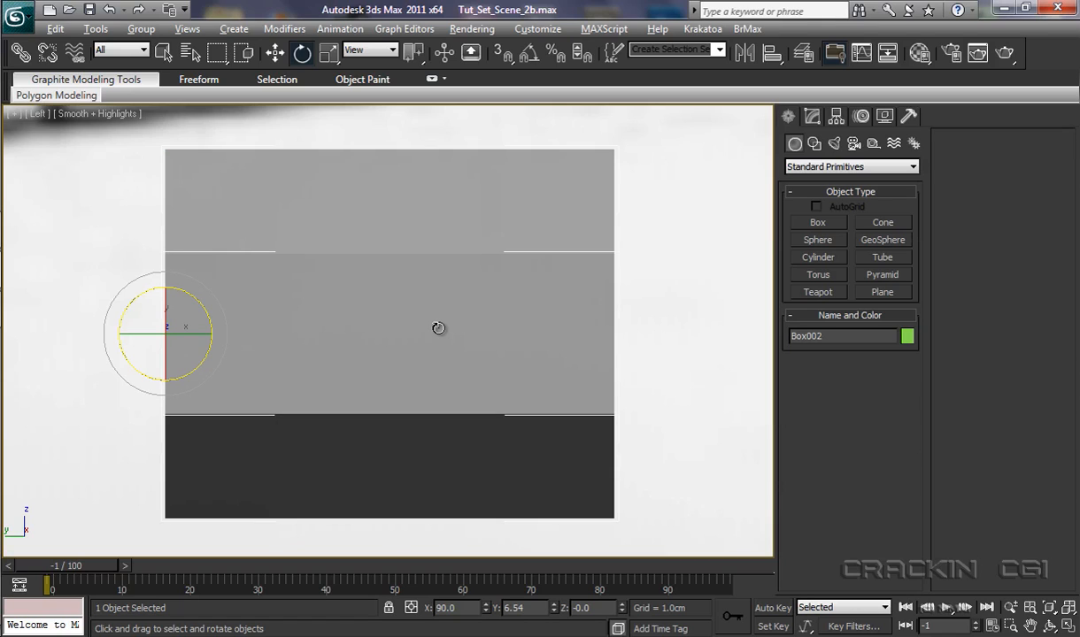
pyautogui.scroll(-5, 438, 329)
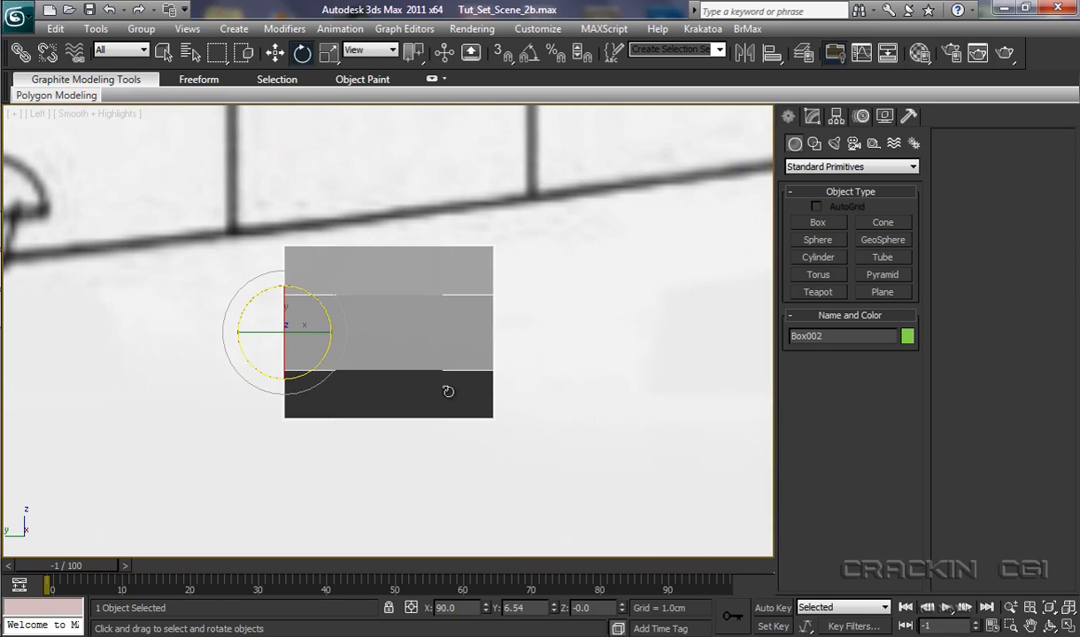
pyautogui.keyDown('ctrl'); pyautogui.keyDown('alt'); pyautogui.moveTo(448, 391); pyautogui.dragTo(451, 506, button='middle'); pyautogui.keyUp('alt'); pyautogui.keyUp('ctrl')
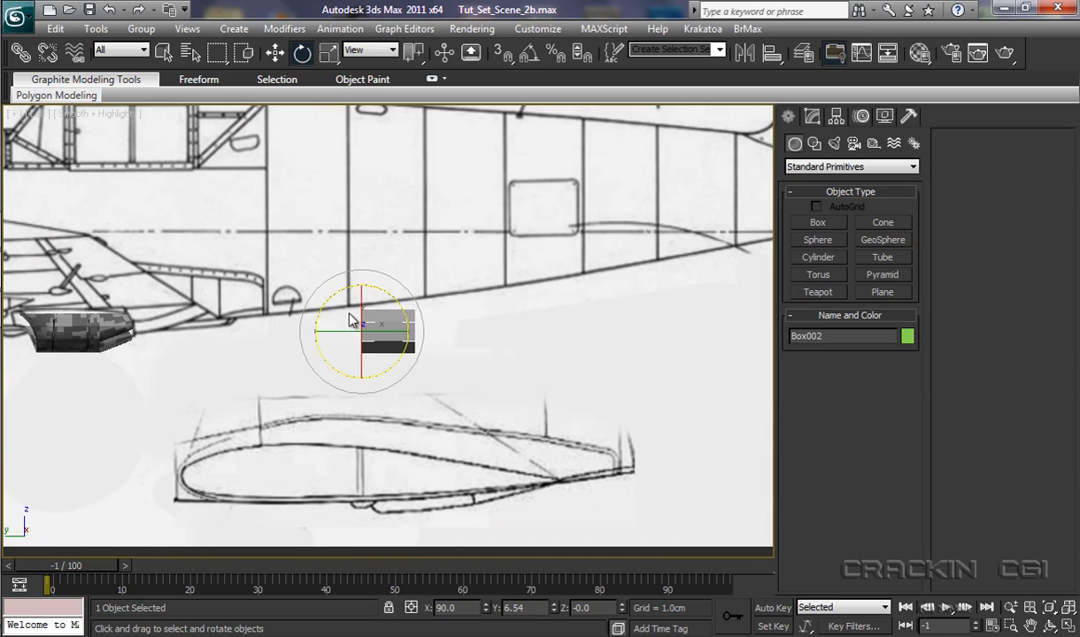
pyautogui.click(274, 52)
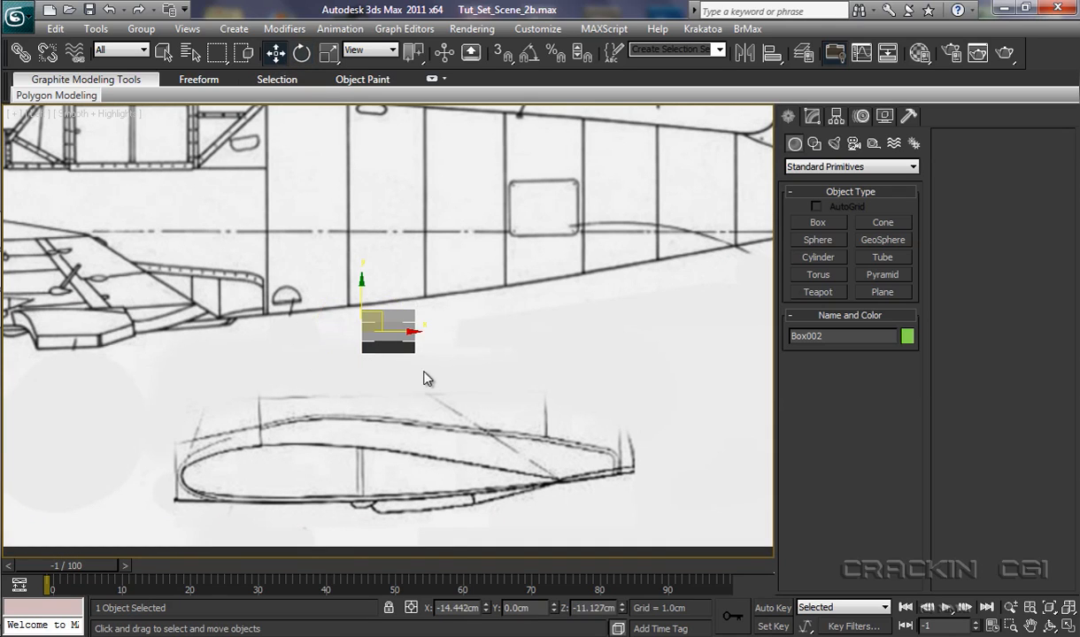
pyautogui.moveTo(411, 330); pyautogui.dragTo(102, 337)
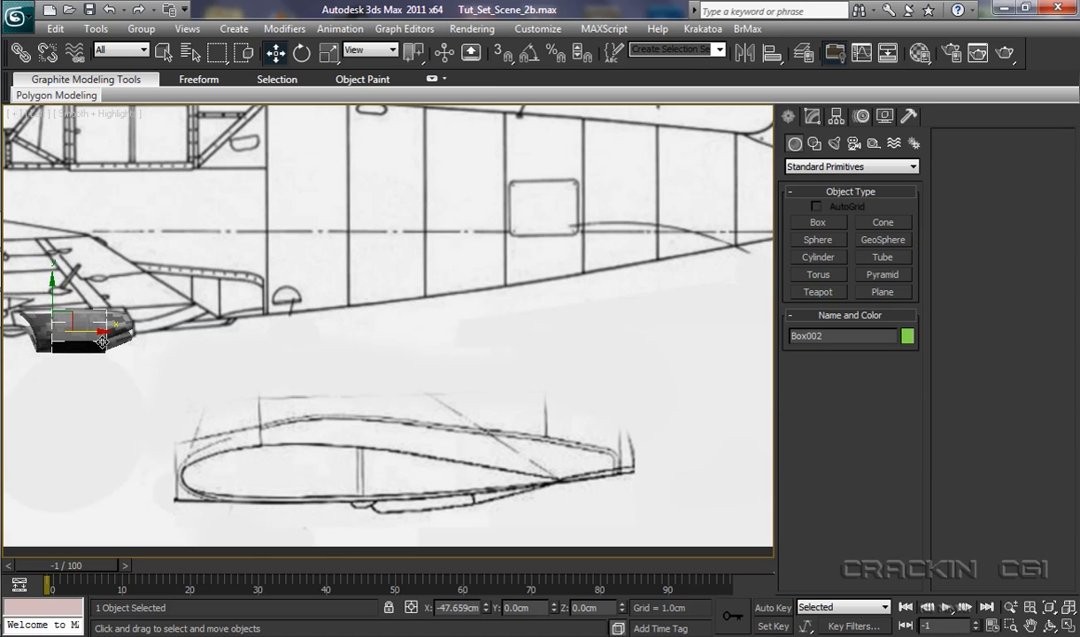
# Step: Fine-tune the box's lengthwise position in the Left view so its starting face lines up with the first rib at about Y 47.4 cm
pyautogui.moveTo(197, 451); pyautogui.dragTo(459, 454, button='middle')
pyautogui.scroll(8, 451, 264)
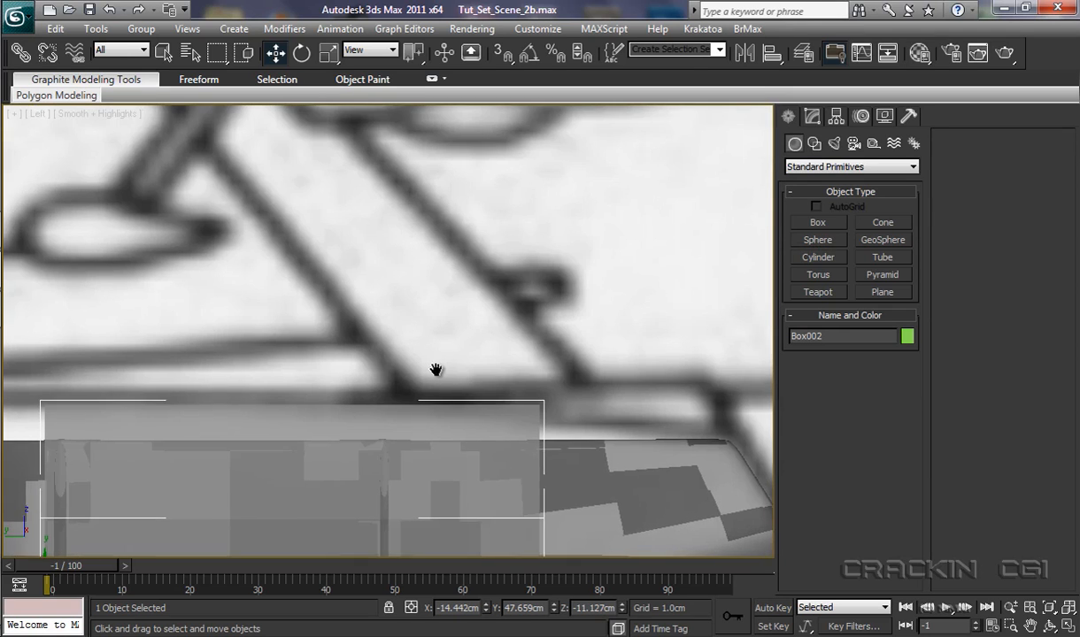
pyautogui.moveTo(436, 370); pyautogui.dragTo(503, 199, button='middle')
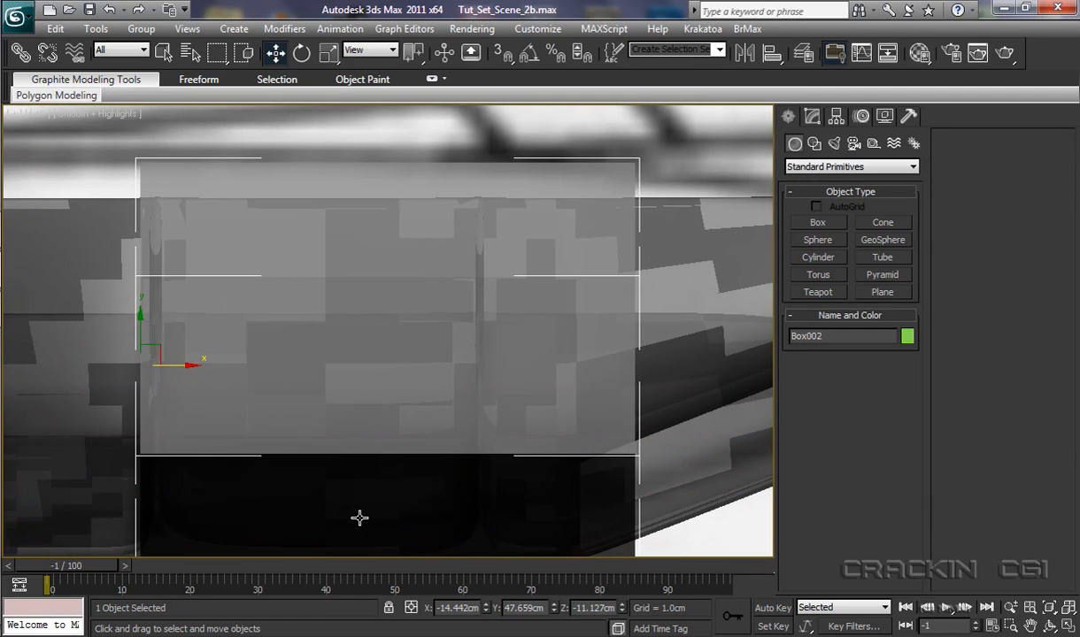
pyautogui.moveTo(359, 516); pyautogui.dragTo(381, 485, button='middle')
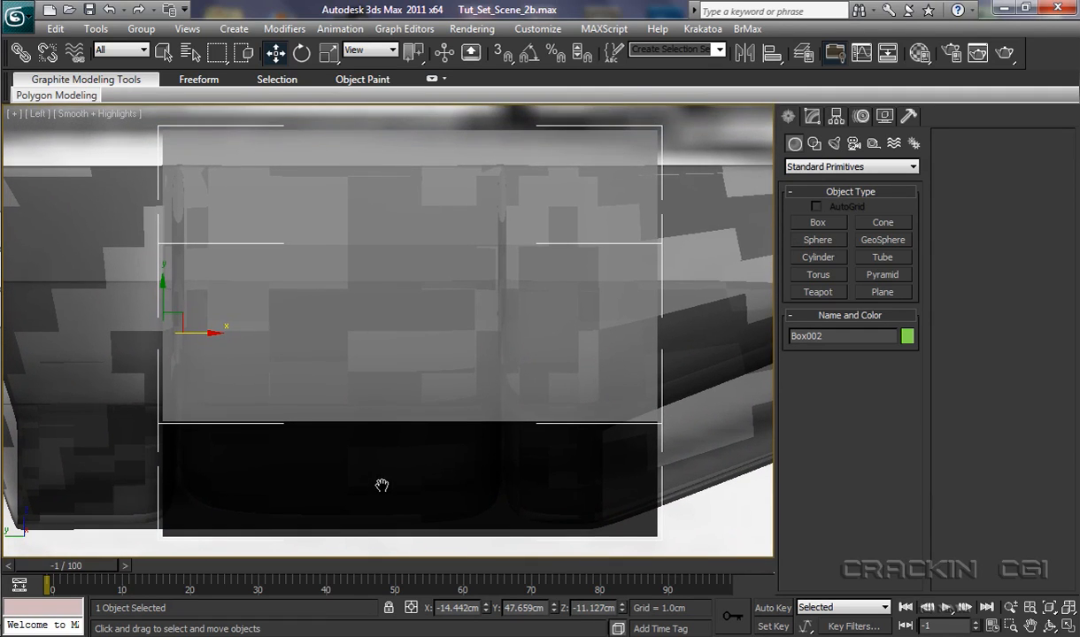
pyautogui.moveTo(207, 334); pyautogui.dragTo(325, 334)
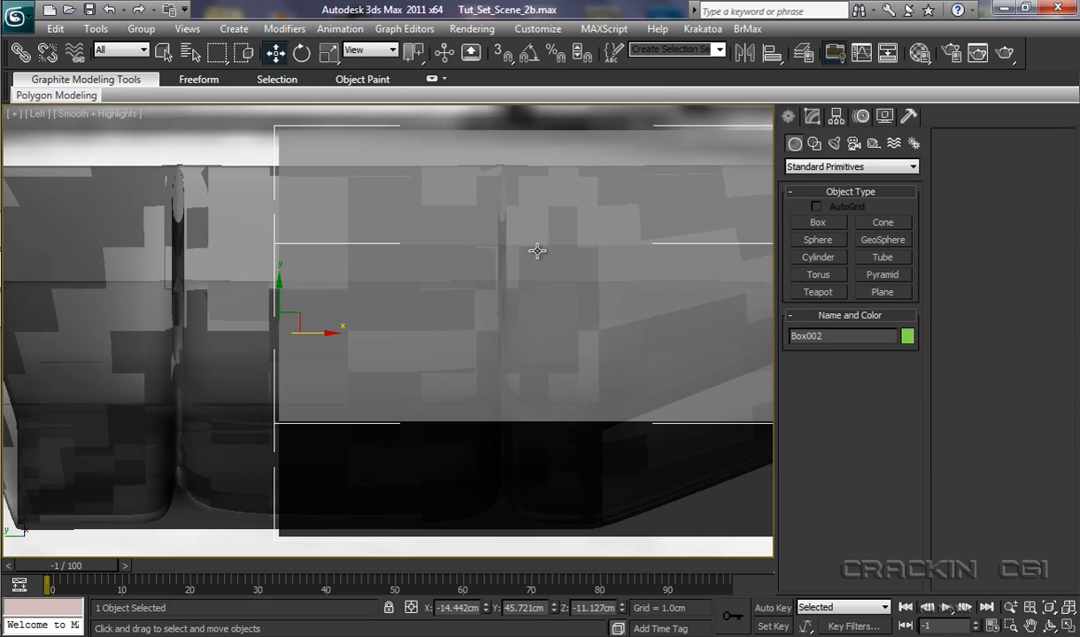
pyautogui.moveTo(329, 332); pyautogui.dragTo(227, 339)
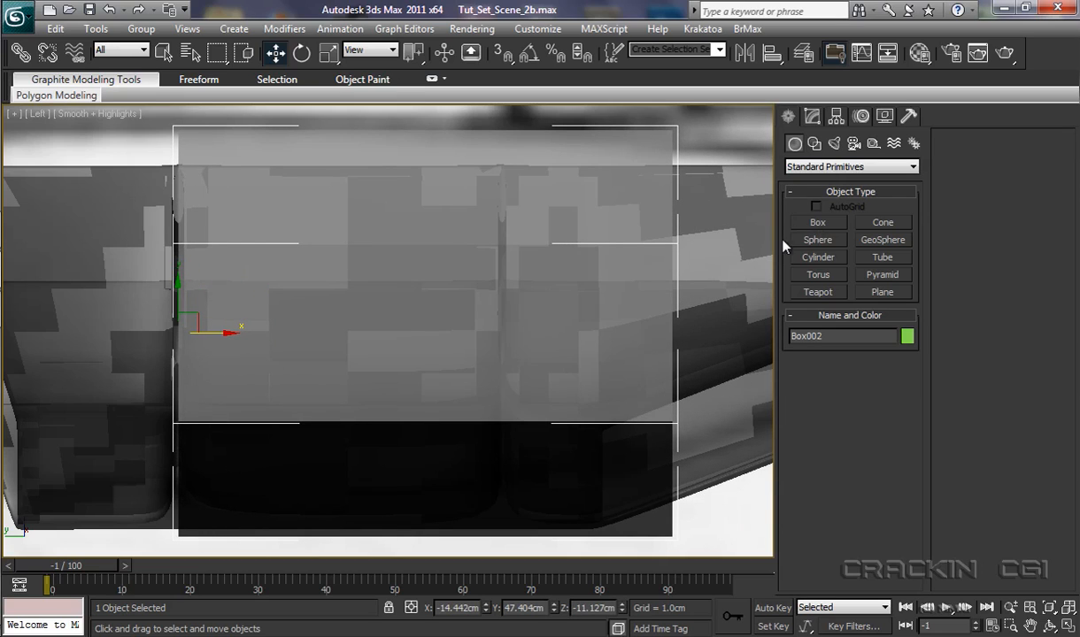
# Step: Convert the box to an Editable Poly and enter vertex editing
pyautogui.rightClick(530, 310)
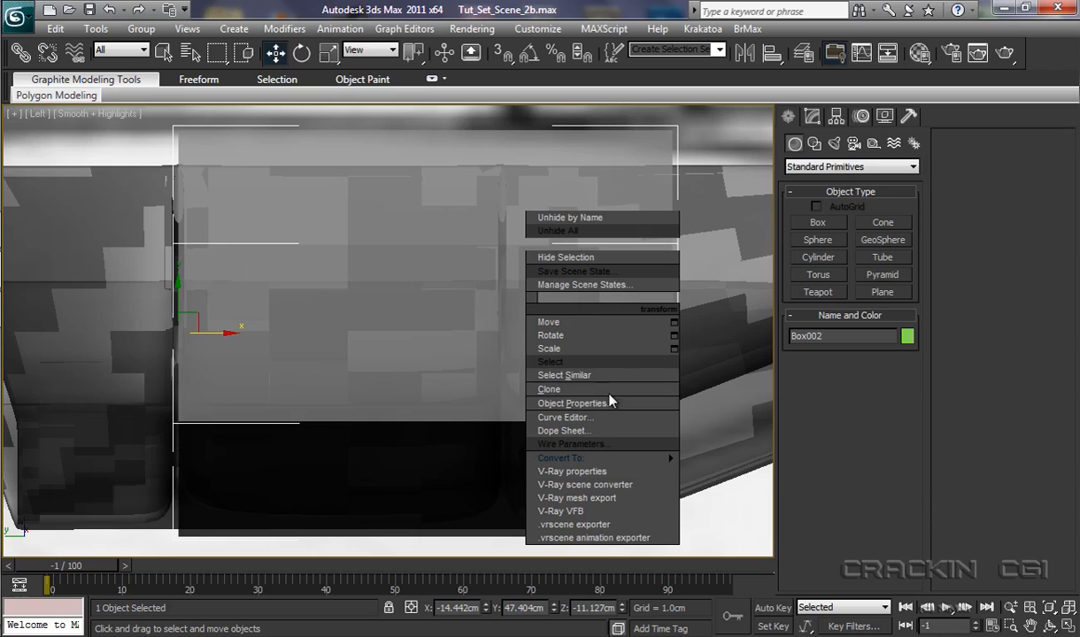
pyautogui.moveTo(601, 460)
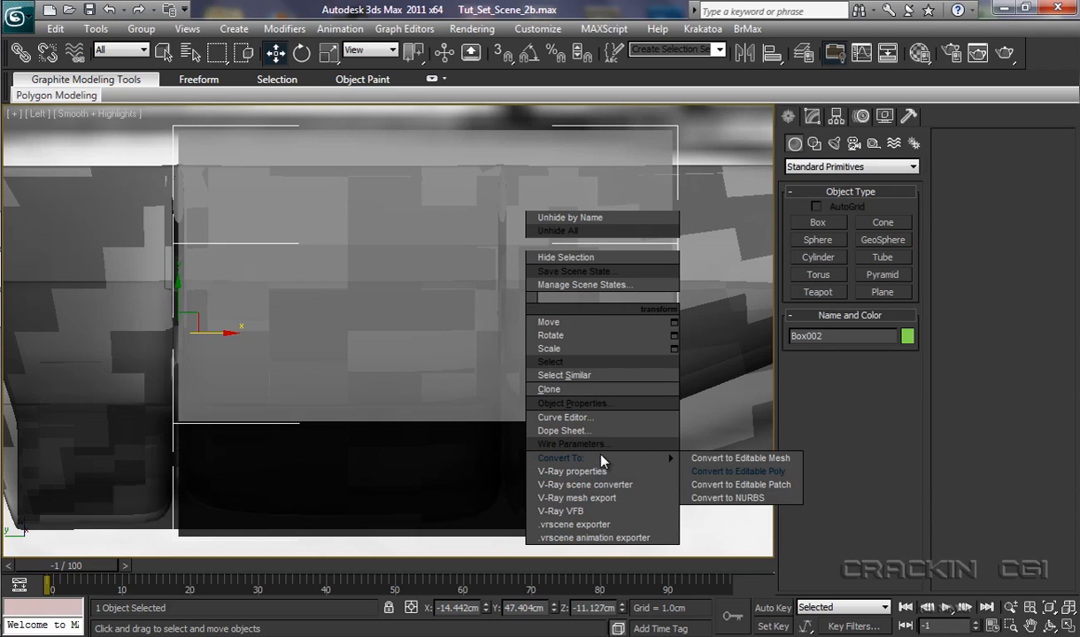
pyautogui.click(703, 471)
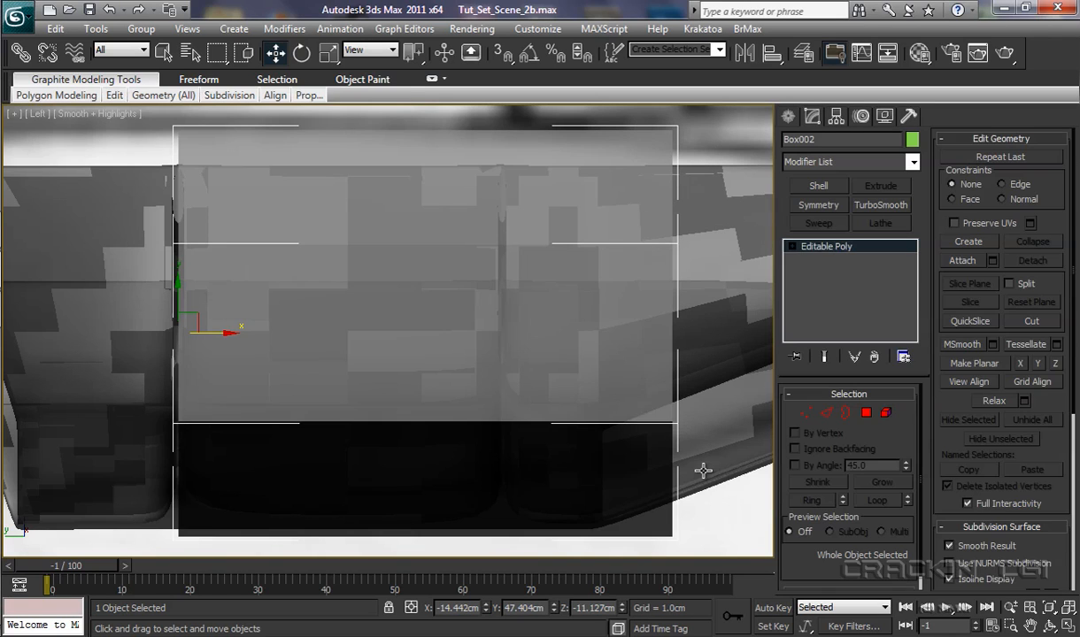
pyautogui.click(791, 247)
pyautogui.click(819, 260)
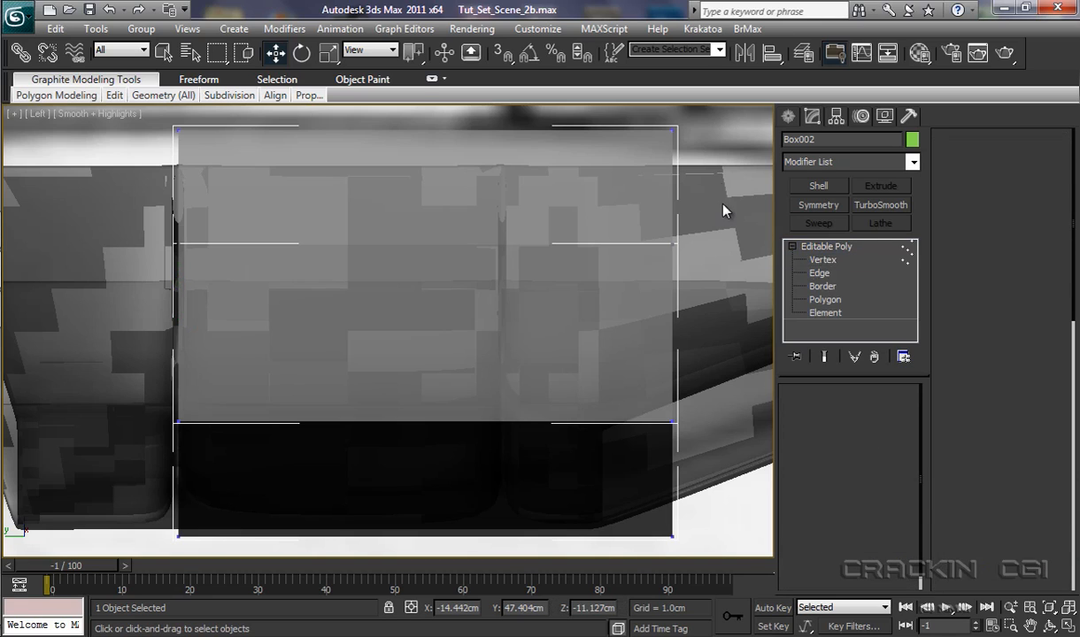
# Step: Move the new box's four far-end vertices lengthwise to about Y 42.0 cm so its end face meets the second rib
pyautogui.moveTo(695, 152); pyautogui.dragTo(657, 560)
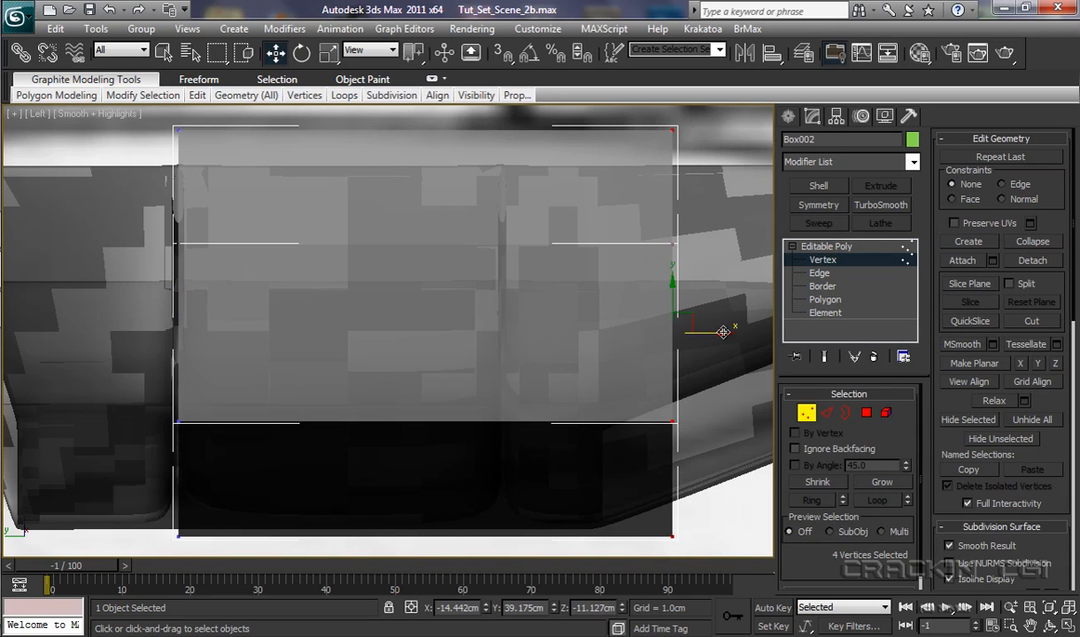
pyautogui.moveTo(723, 332); pyautogui.dragTo(502, 391)
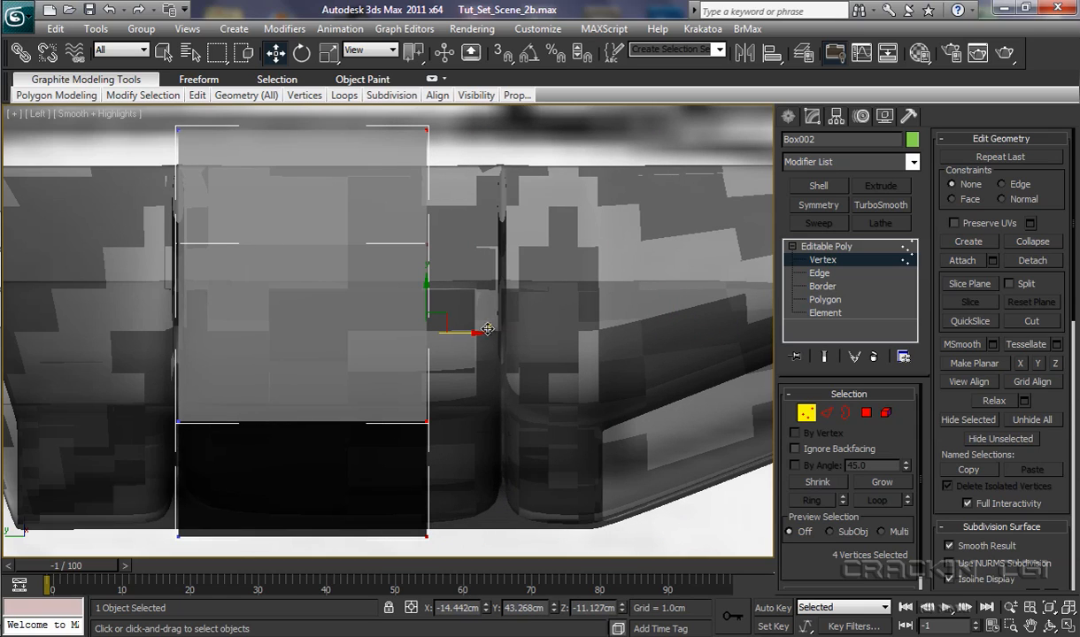
pyautogui.moveTo(476, 336); pyautogui.dragTo(551, 348)
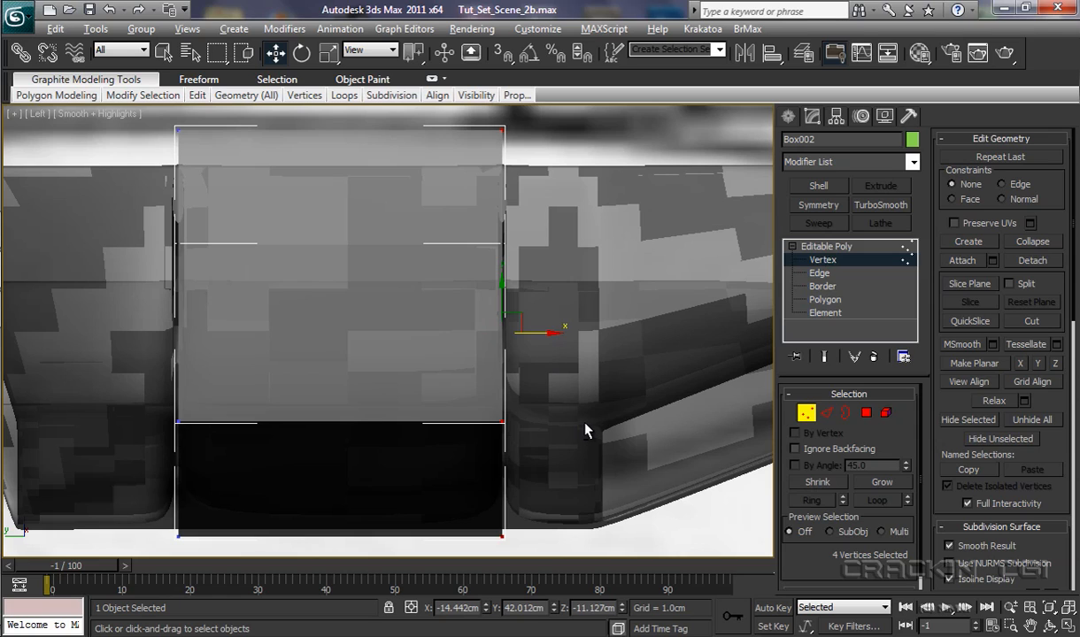
# Step: Turn off see-through display for the new box and set its object color to the dark navy custom color
pyautogui.hotkey('alt', 'x')
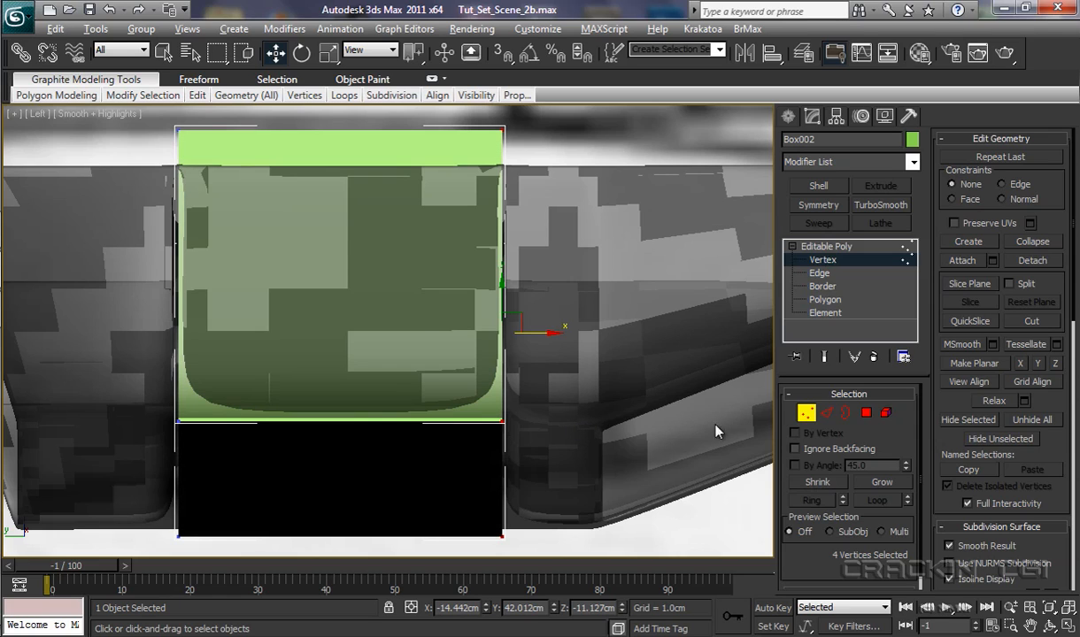
pyautogui.click(911, 139)
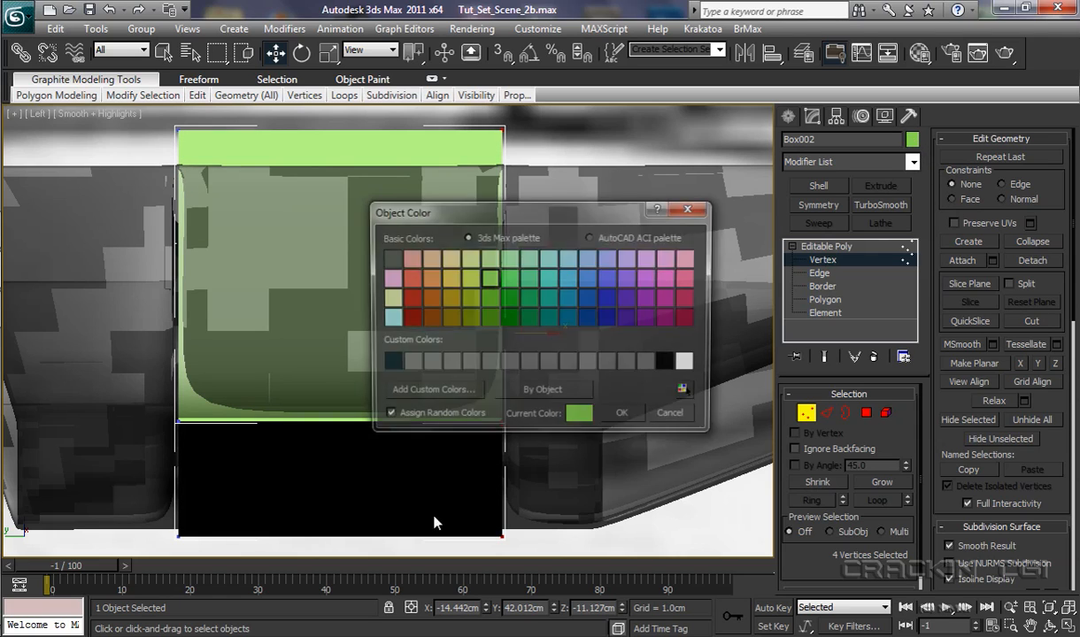
pyautogui.click(388, 363)
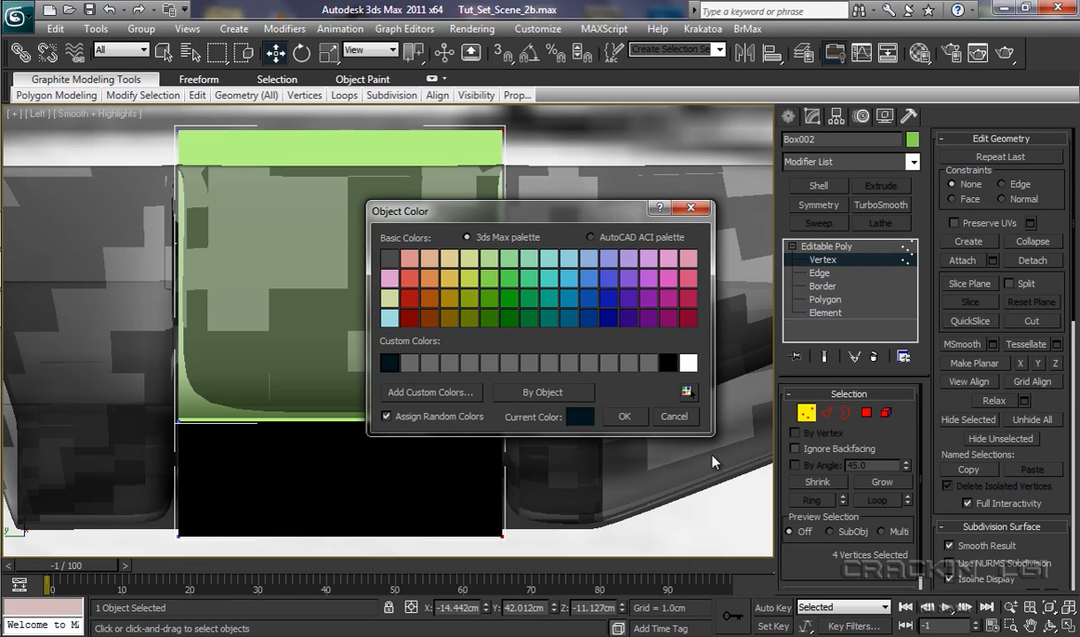
pyautogui.click(624, 416)
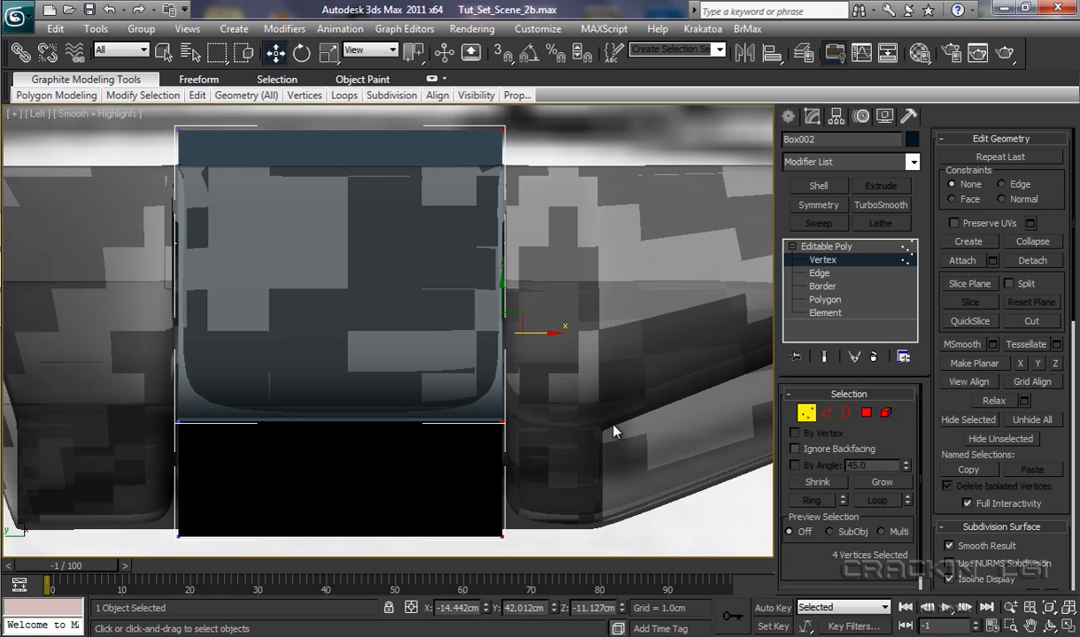
# Step: In the Perspective view, delete the new box's four long polygons, keeping only the two end faces along the ribs
pyautogui.press('p')
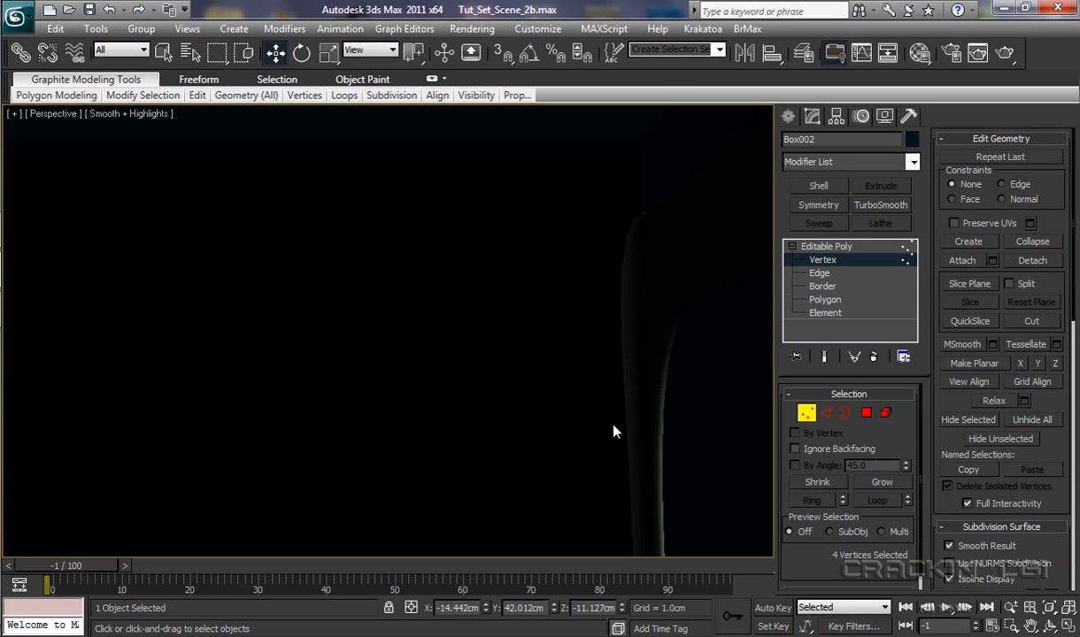
pyautogui.keyDown('ctrl'); pyautogui.keyDown('alt'); pyautogui.moveTo(609, 429); pyautogui.dragTo(599, 30, button='middle'); pyautogui.keyUp('alt'); pyautogui.keyUp('ctrl')
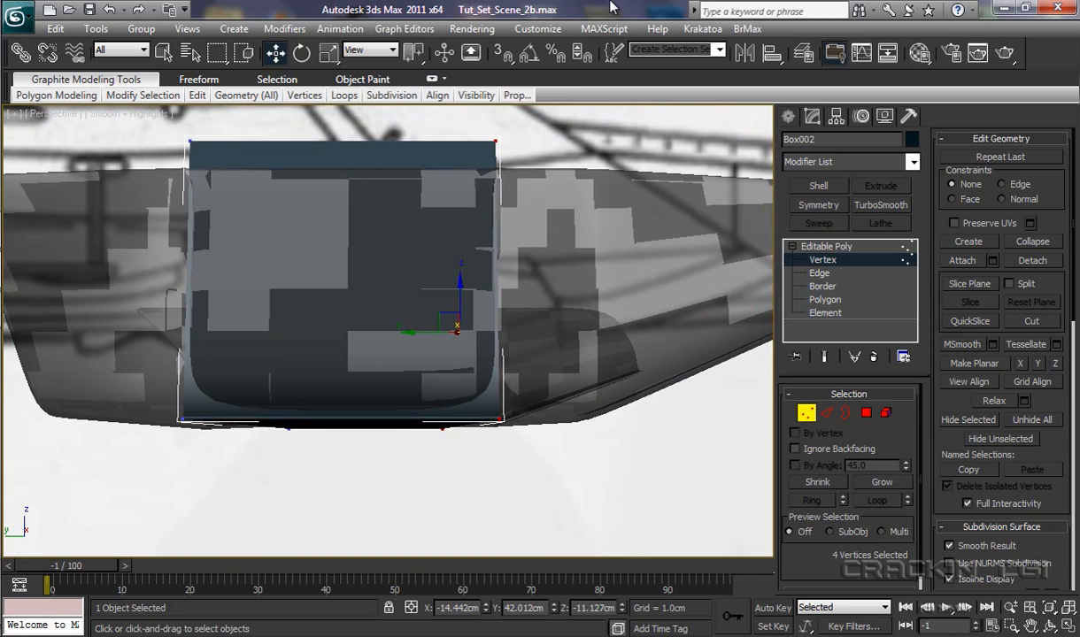
pyautogui.keyDown('alt'); pyautogui.moveTo(594, 152); pyautogui.dragTo(613, 237, button='middle'); pyautogui.keyUp('alt')
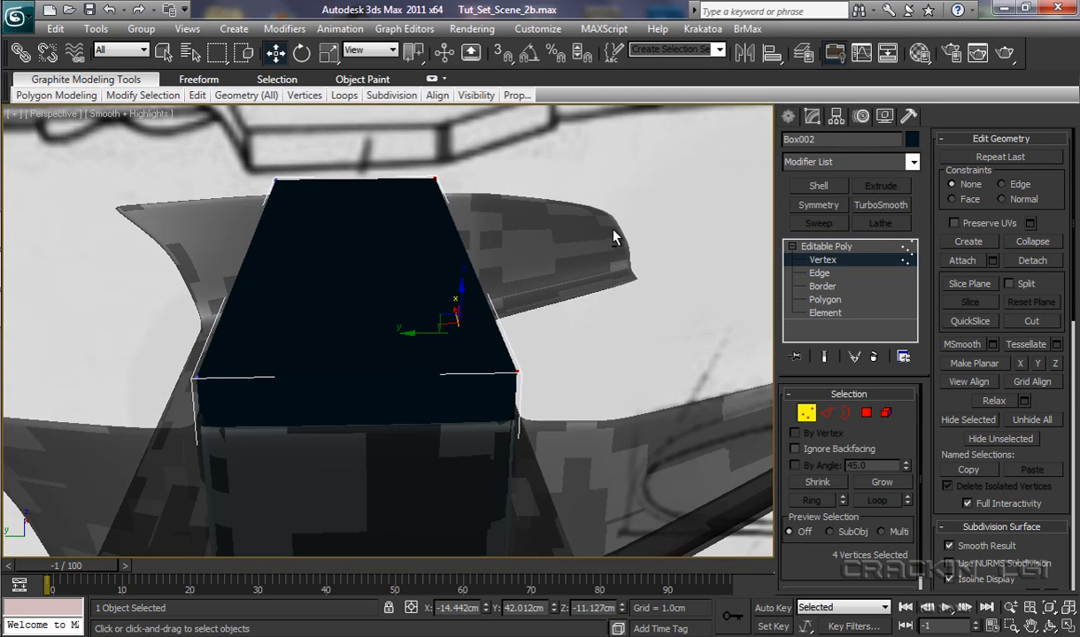
pyautogui.click(841, 300)
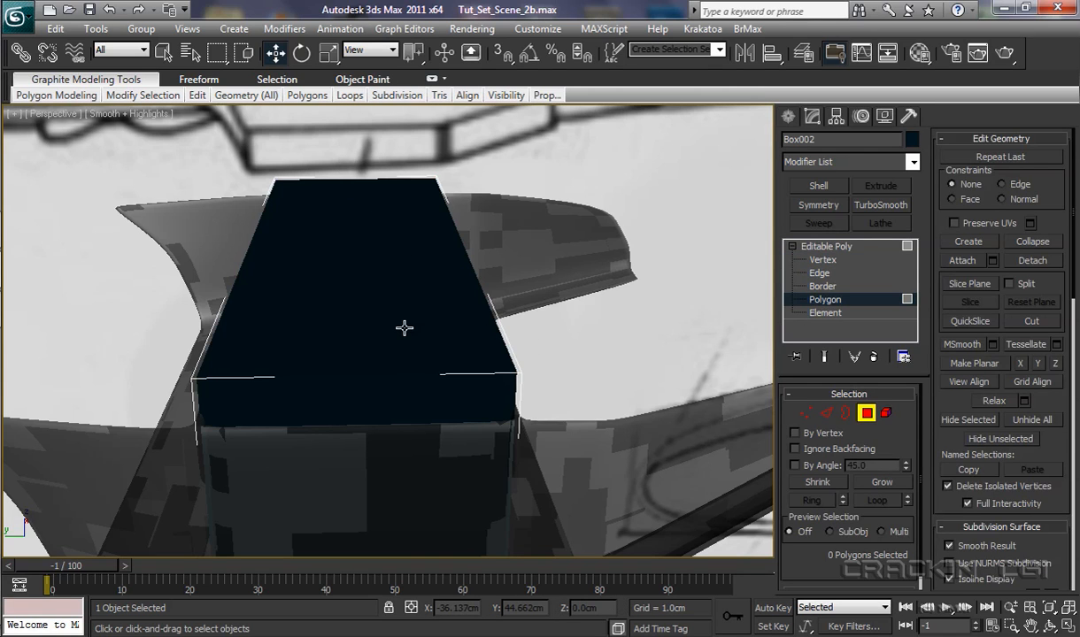
pyautogui.scroll(-5, 403, 328)
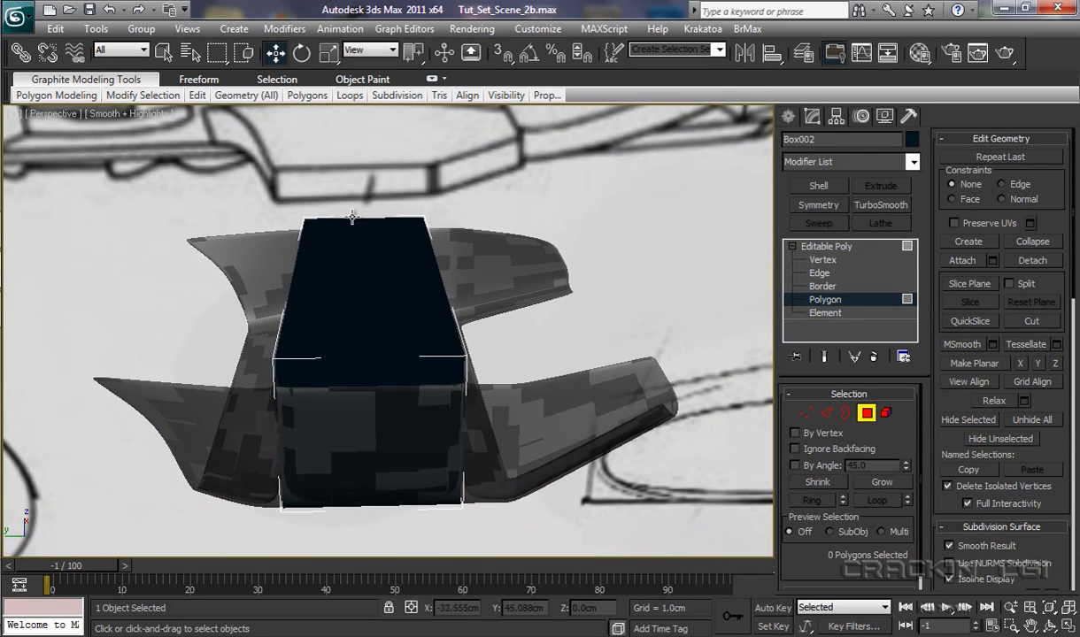
pyautogui.moveTo(349, 189); pyautogui.dragTo(397, 530)
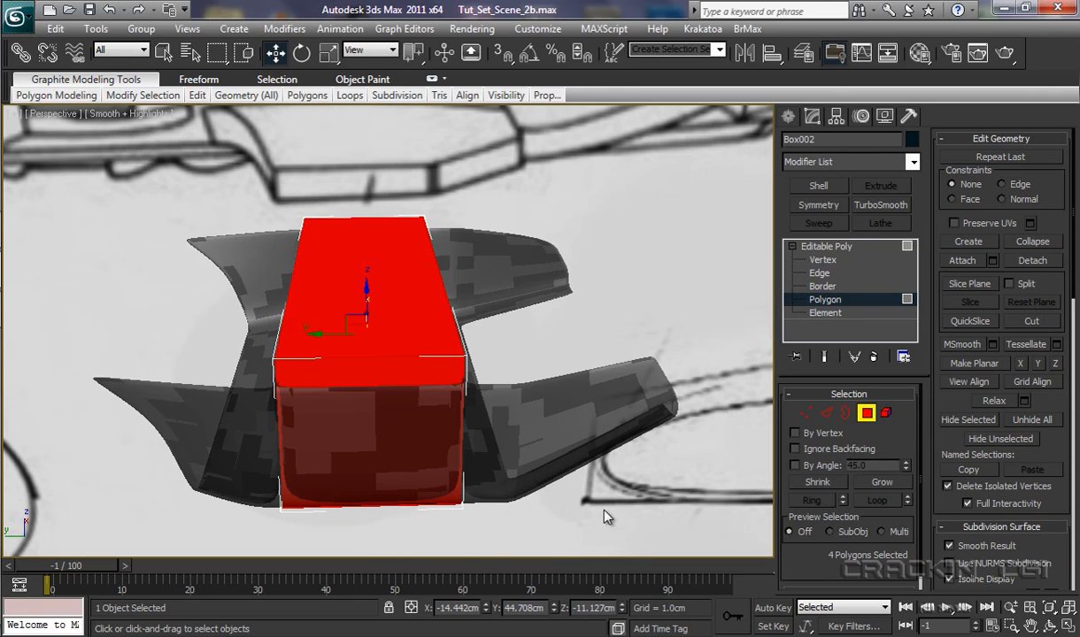
pyautogui.keyDown('alt'); pyautogui.moveTo(557, 508); pyautogui.dragTo(564, 531, button='middle'); pyautogui.keyUp('alt')
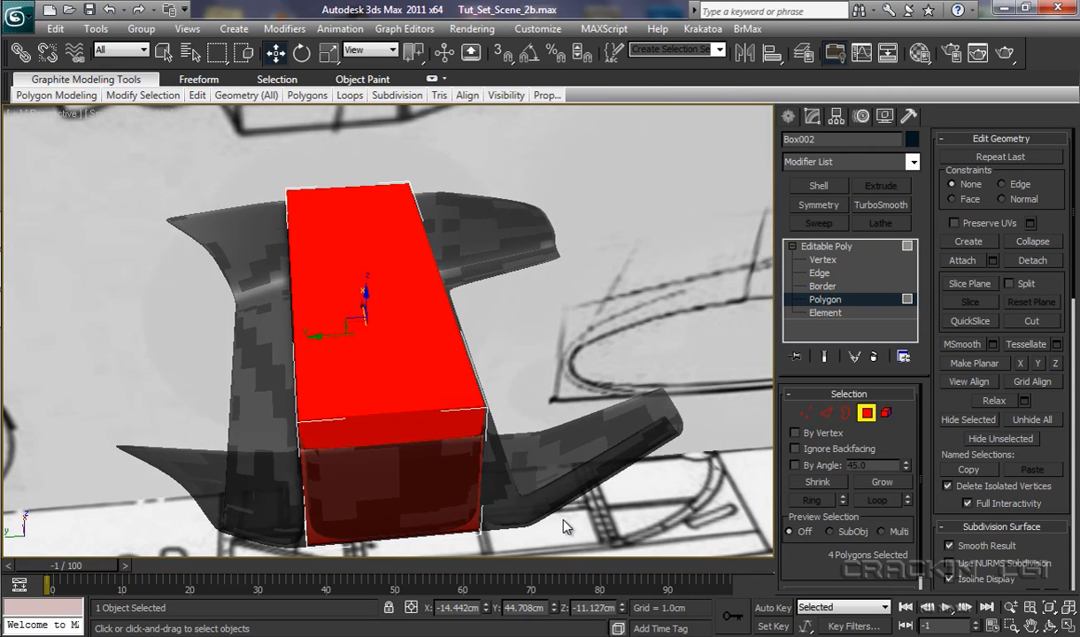
pyautogui.press('Delete')
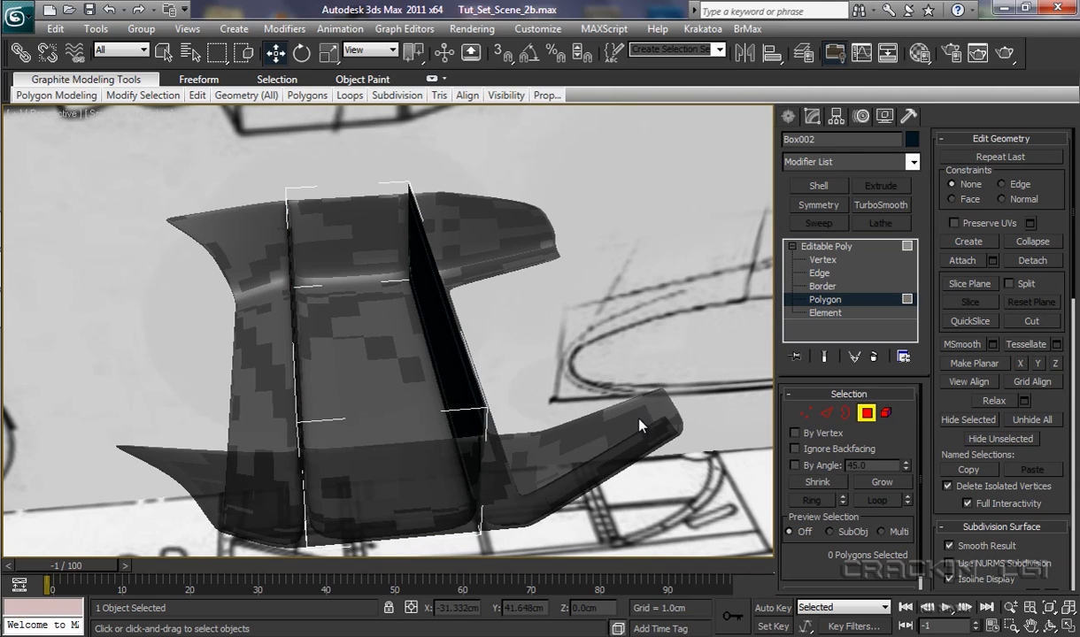
# Step: Finish polygon editing on the new box and turn off see-through display for the undercarriage frame
pyautogui.click(823, 248)
pyautogui.click(675, 277)
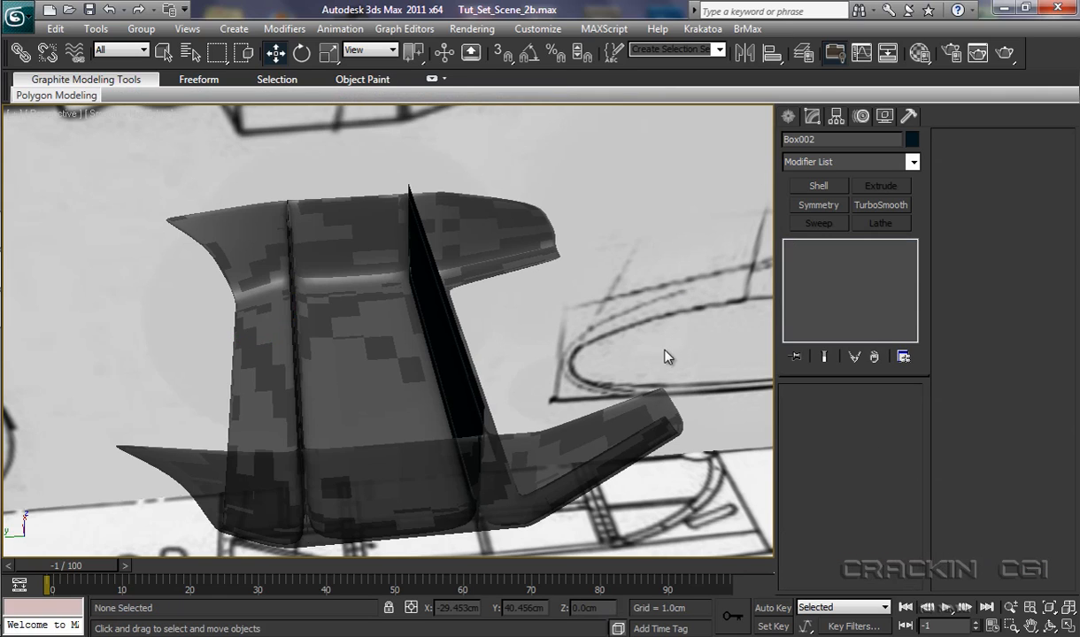
pyautogui.click(607, 429)
pyautogui.hotkey('alt', 'x')
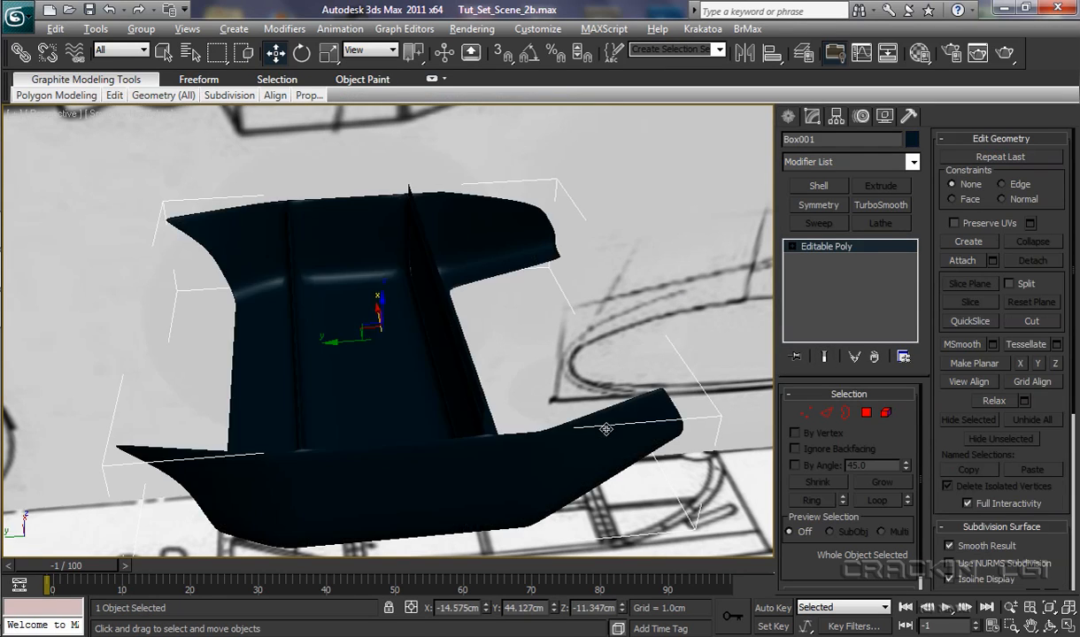
pyautogui.keyDown('alt'); pyautogui.moveTo(540, 465); pyautogui.dragTo(659, 415, button='middle'); pyautogui.keyUp('alt')
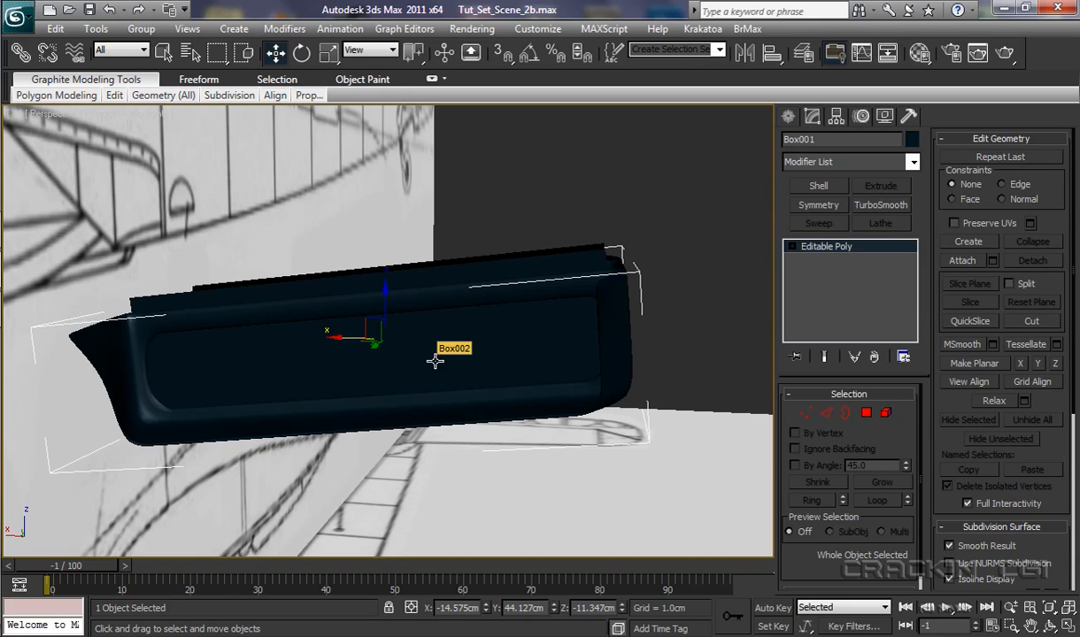
pyautogui.moveTo(441, 373)
pyautogui.keyDown('alt'); pyautogui.mouseDown(button='middle')
pyautogui.moveTo(361, 408)
pyautogui.moveTo(299, 417)
pyautogui.moveTo(301, 429)
pyautogui.moveTo(427, 396)
pyautogui.moveTo(446, 357)
pyautogui.moveTo(440, 369)
pyautogui.mouseUp(button='middle'); pyautogui.keyUp('alt')
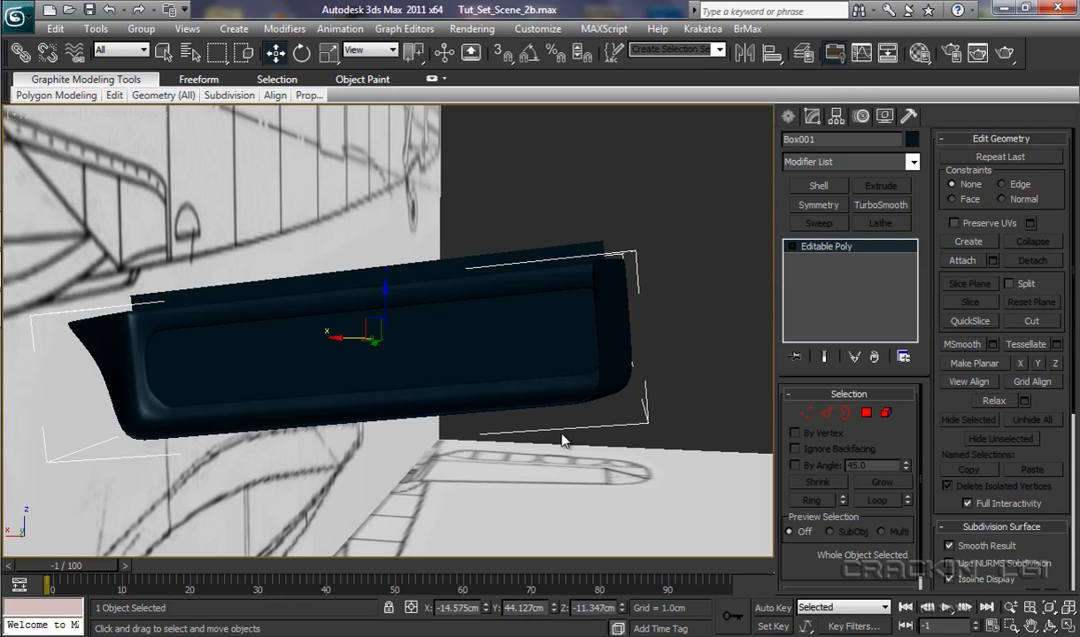
pyautogui.moveTo(563, 441); pyautogui.dragTo(560, 469, button='middle')
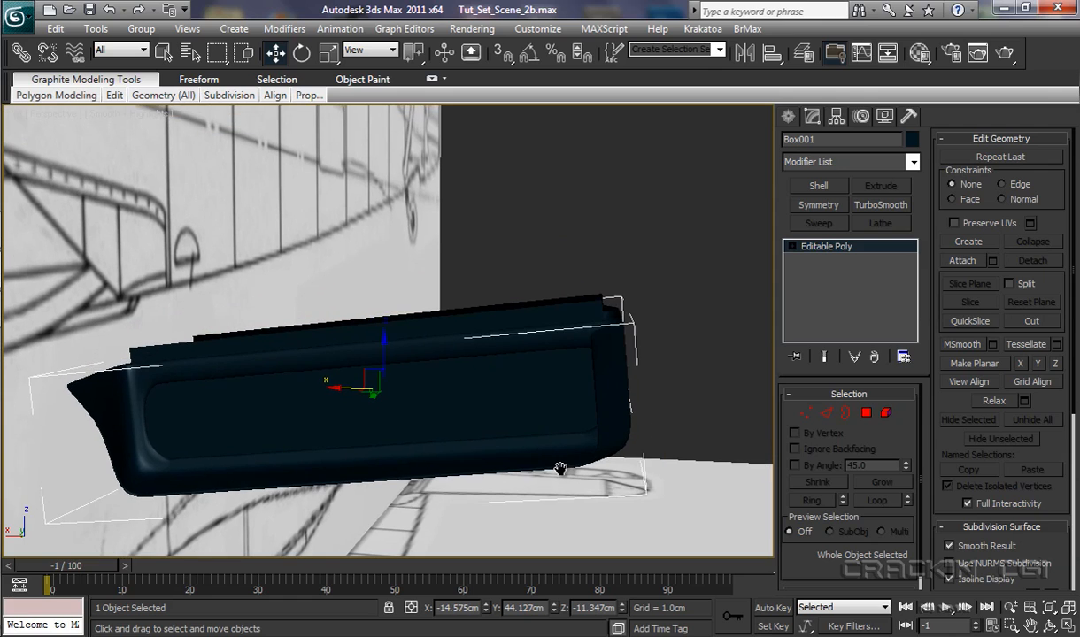
# Step: Unhide the Wing_L object in the Front_Wing layer
pyautogui.click(811, 55)
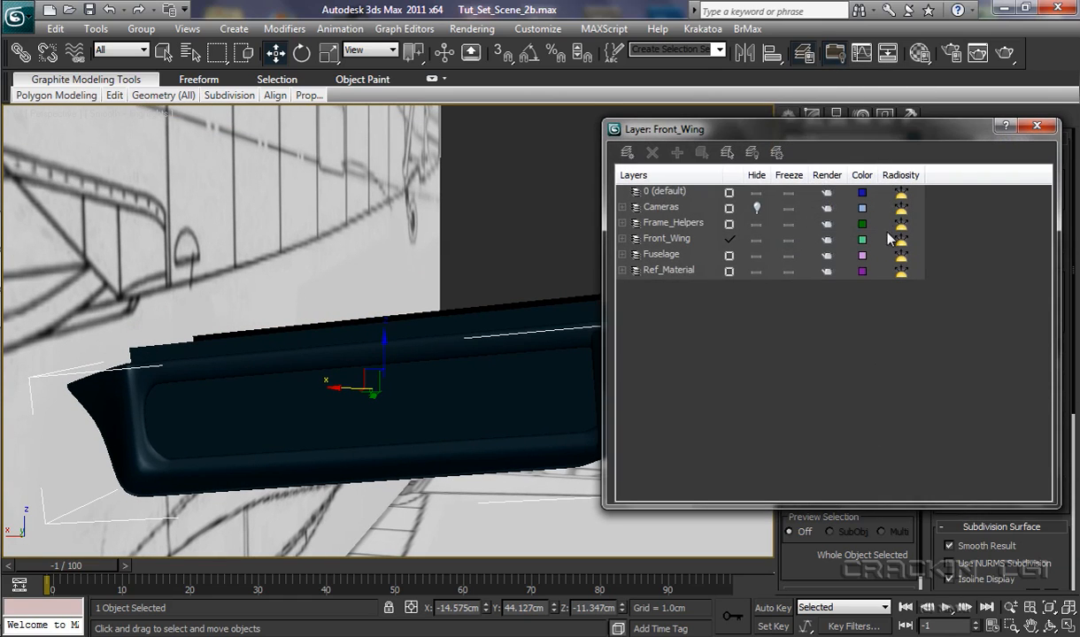
pyautogui.click(622, 239)
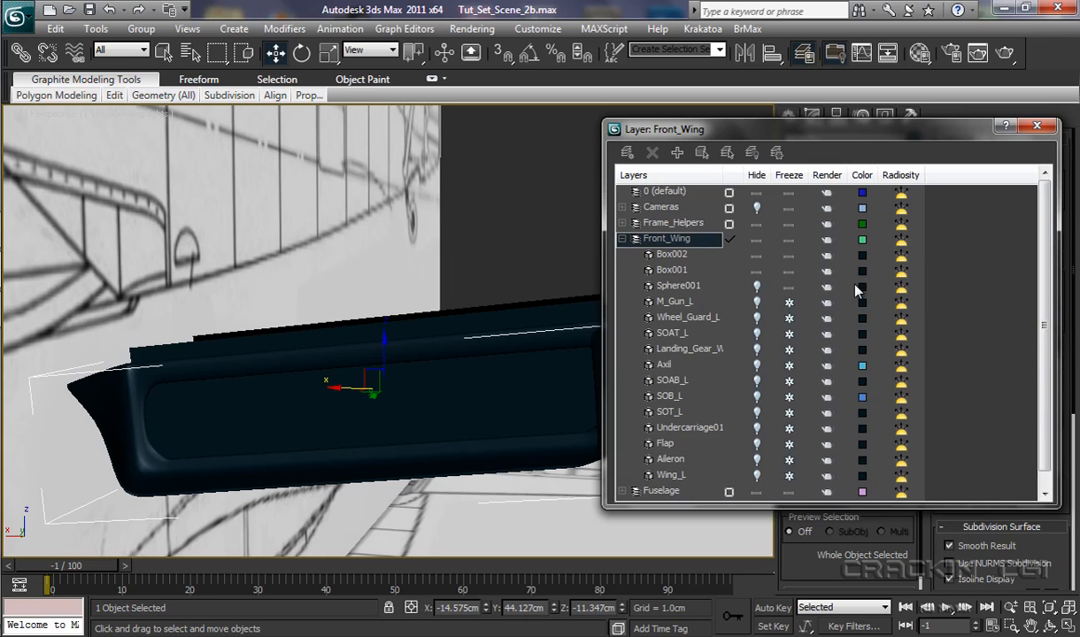
pyautogui.moveTo(1043, 248); pyautogui.dragTo(1055, 356)
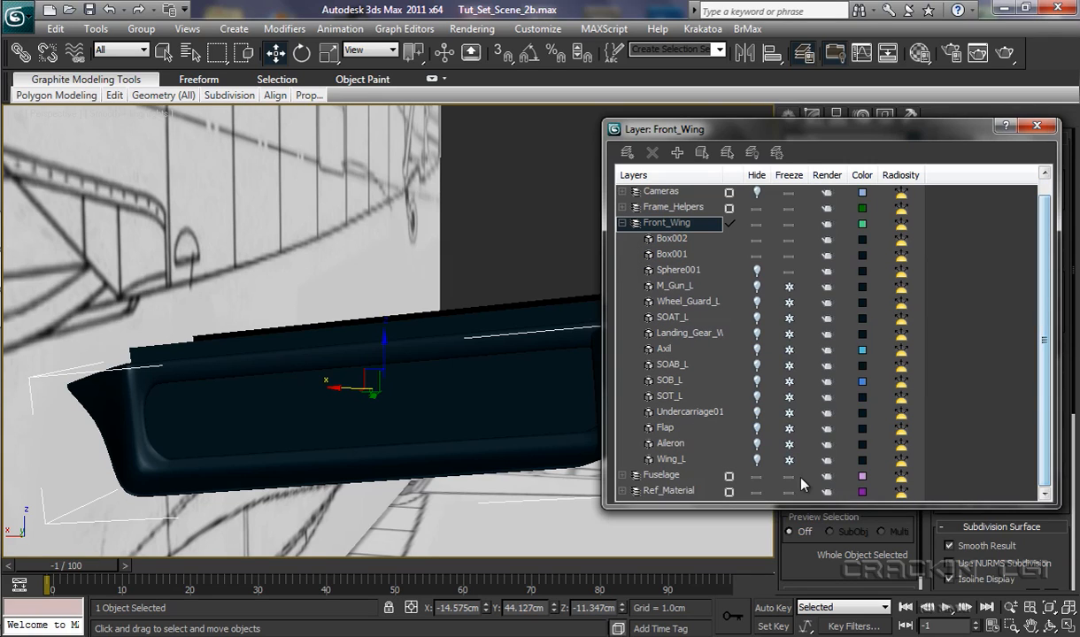
pyautogui.click(757, 460)
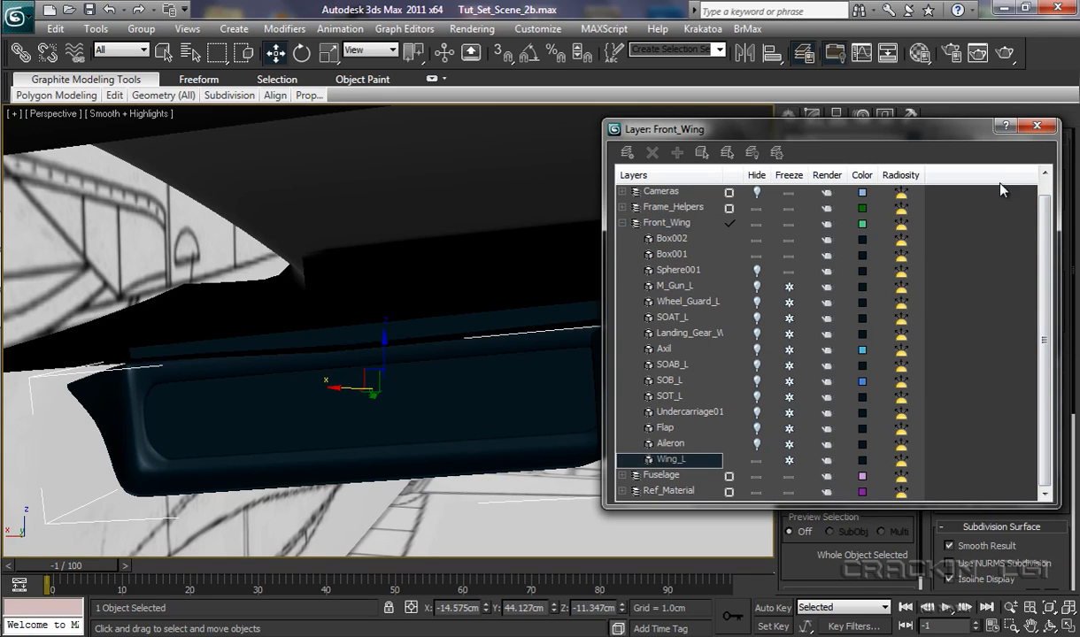
pyautogui.click(1033, 126)
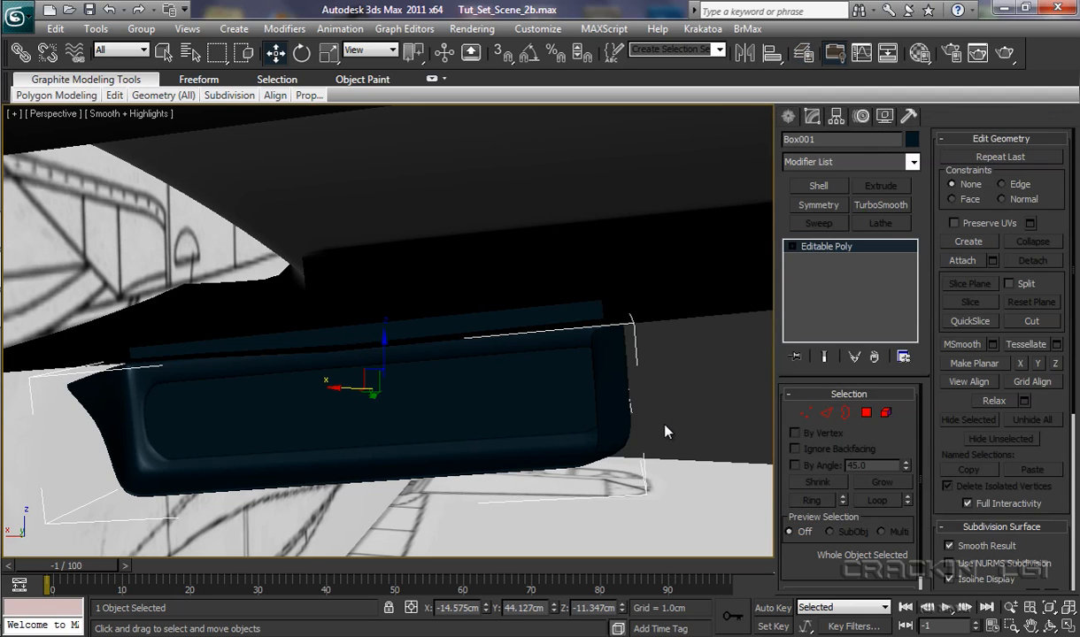
# Step: Select the inner side panels (Box002) and raise them vertically to about Z -10.89 cm, towards the underside of the wing
pyautogui.moveTo(666, 429)
pyautogui.keyDown('alt'); pyautogui.mouseDown(button='middle')
pyautogui.moveTo(634, 404)
pyautogui.moveTo(561, 437)
pyautogui.moveTo(595, 439)
pyautogui.moveTo(637, 410)
pyautogui.moveTo(648, 410)
pyautogui.moveTo(635, 427)
pyautogui.moveTo(650, 442)
pyautogui.moveTo(611, 414)
pyautogui.moveTo(716, 412)
pyautogui.moveTo(763, 429)
pyautogui.moveTo(694, 436)
pyautogui.moveTo(668, 454)
pyautogui.moveTo(667, 435)
pyautogui.moveTo(681, 431)
pyautogui.mouseUp(button='middle'); pyautogui.keyUp('alt')
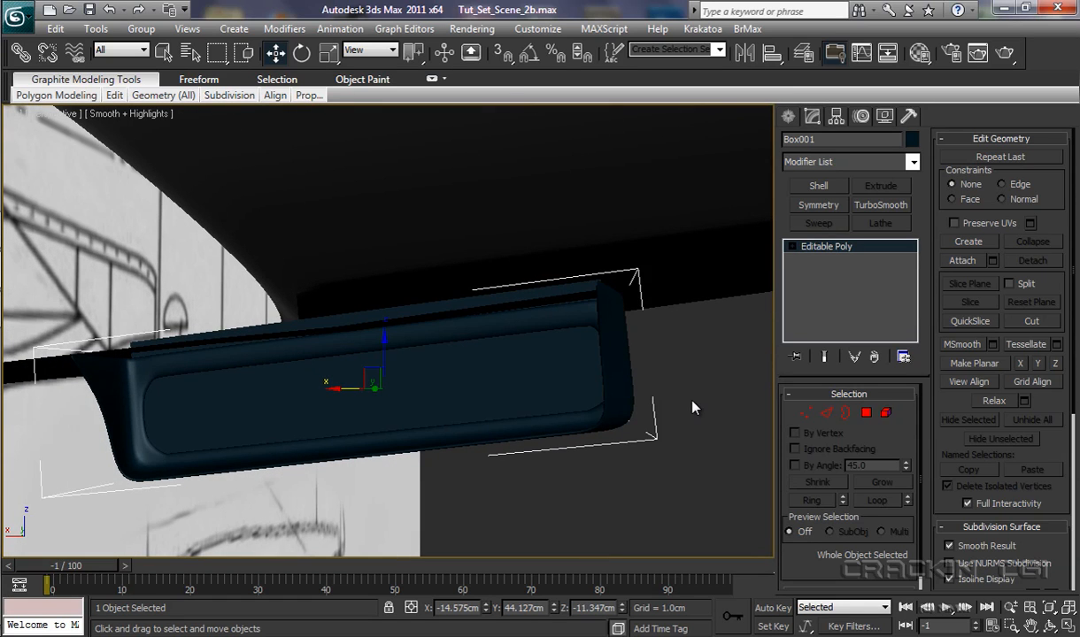
pyautogui.click(692, 406)
pyautogui.click(525, 375)
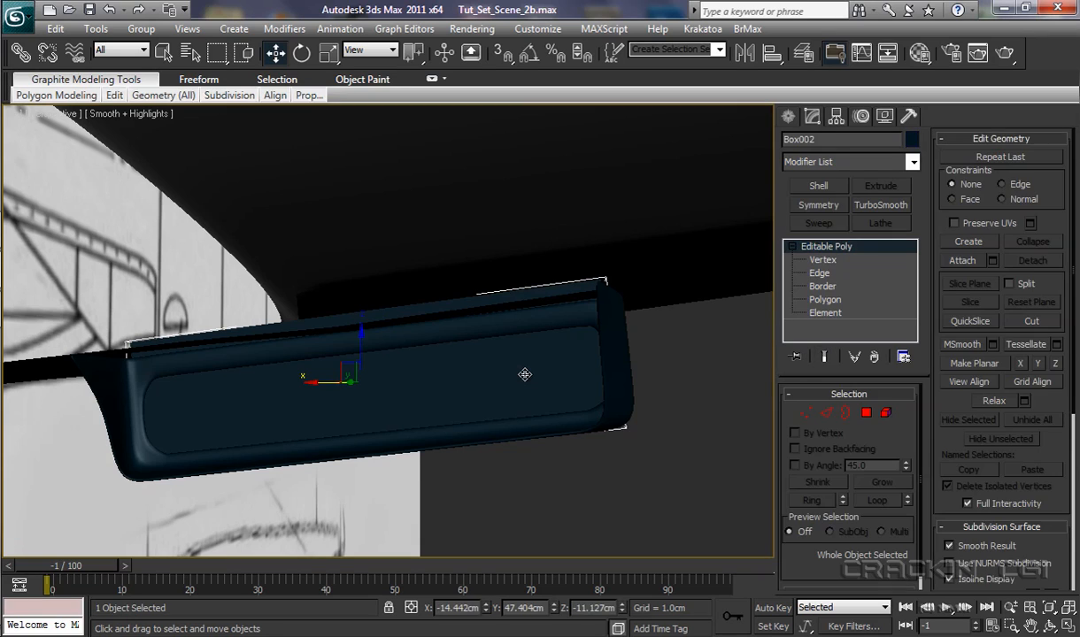
pyautogui.moveTo(670, 404)
pyautogui.keyDown('alt'); pyautogui.mouseDown(button='middle')
pyautogui.moveTo(670, 427)
pyautogui.moveTo(670, 417)
pyautogui.mouseUp(button='middle'); pyautogui.keyUp('alt')
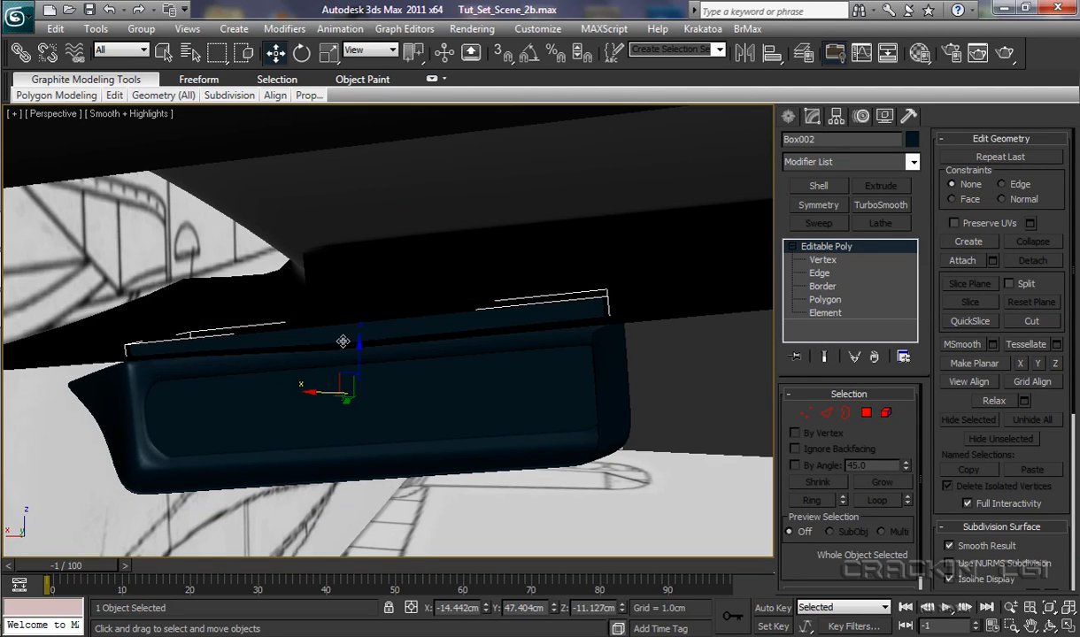
pyautogui.moveTo(358, 351); pyautogui.dragTo(363, 342)
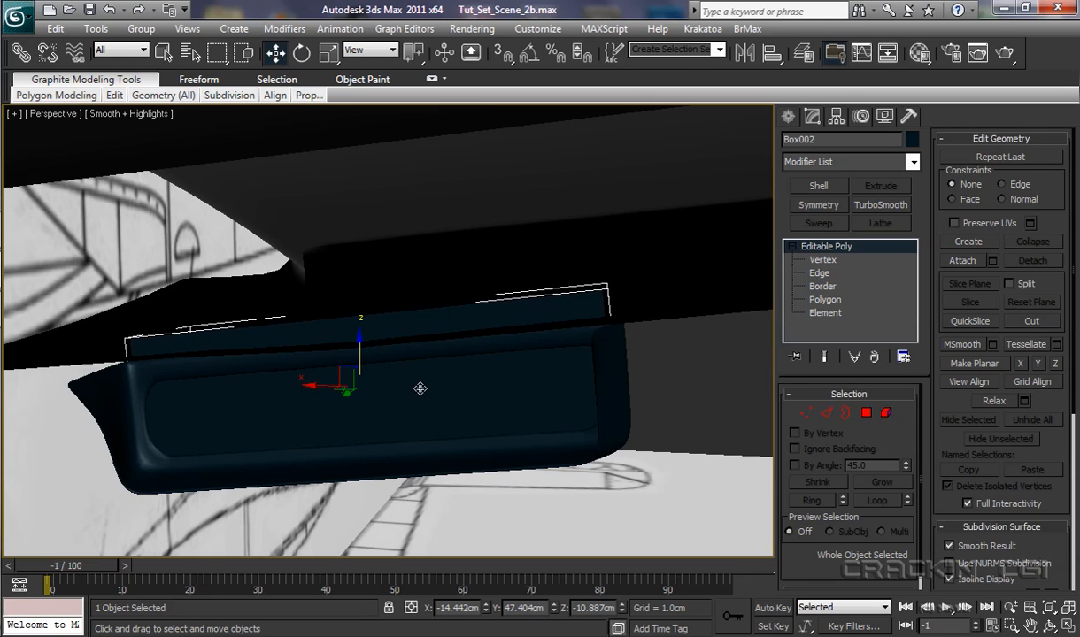
# Step: Scale the inner side panels to 99% along X and shift them about -0.12 cm in X to fit inside the frame
pyautogui.keyDown('alt'); pyautogui.moveTo(499, 471); pyautogui.dragTo(574, 434, button='middle'); pyautogui.keyUp('alt')
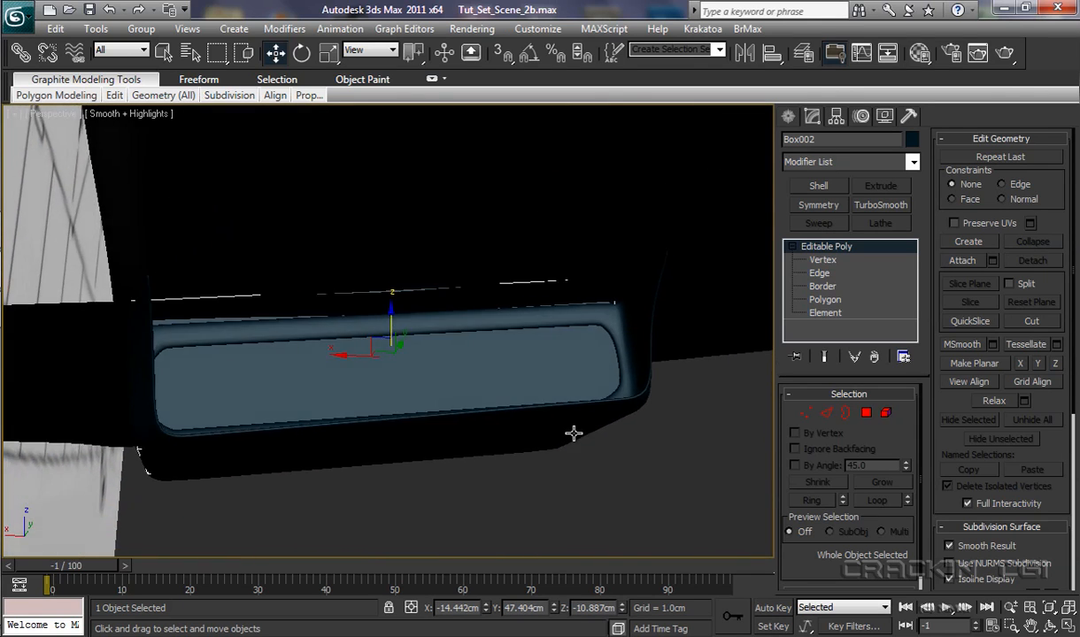
pyautogui.click(328, 53)
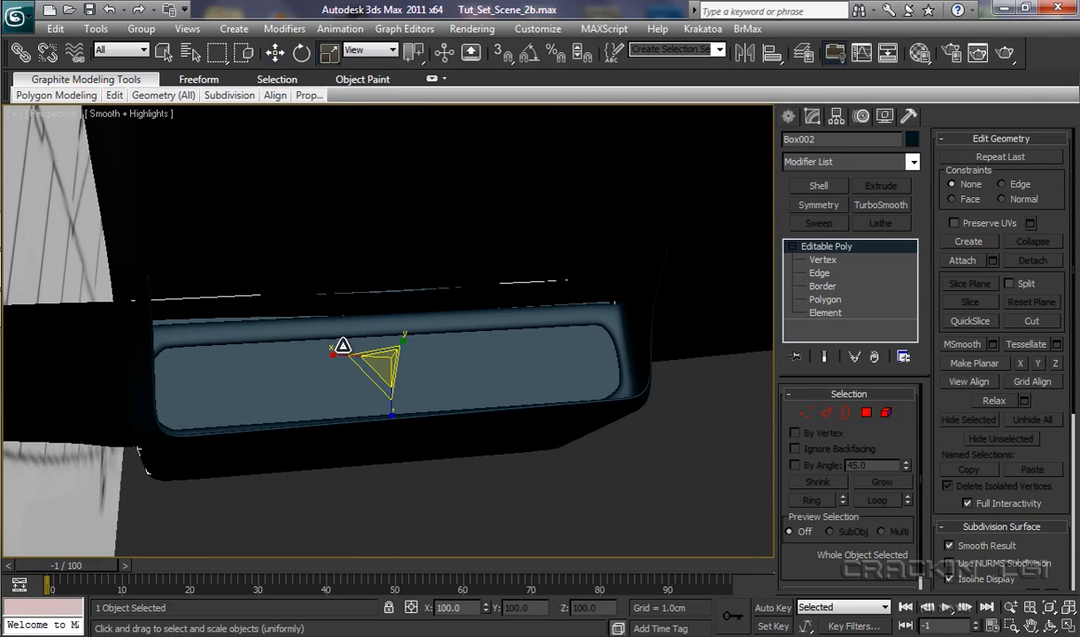
pyautogui.moveTo(335, 352); pyautogui.dragTo(335, 353)
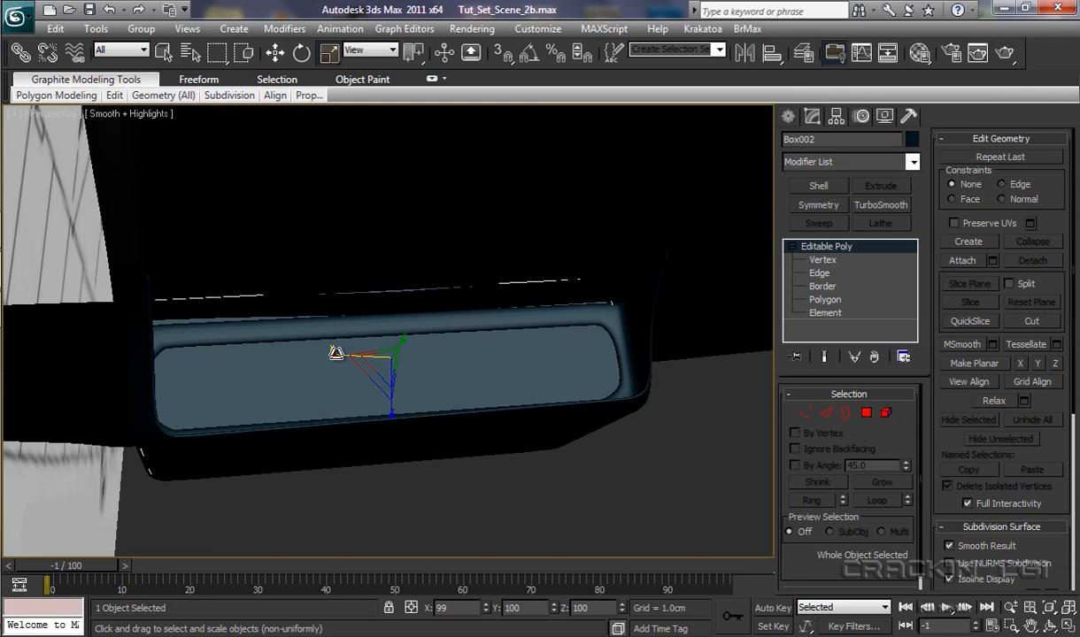
pyautogui.click(276, 52)
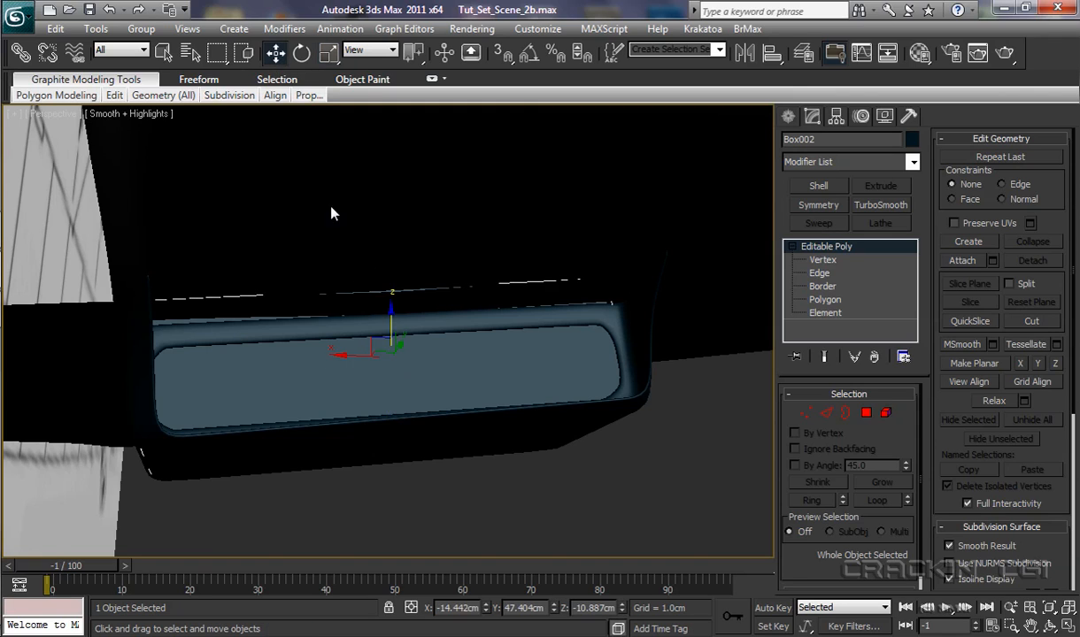
pyautogui.moveTo(340, 357); pyautogui.dragTo(344, 355)
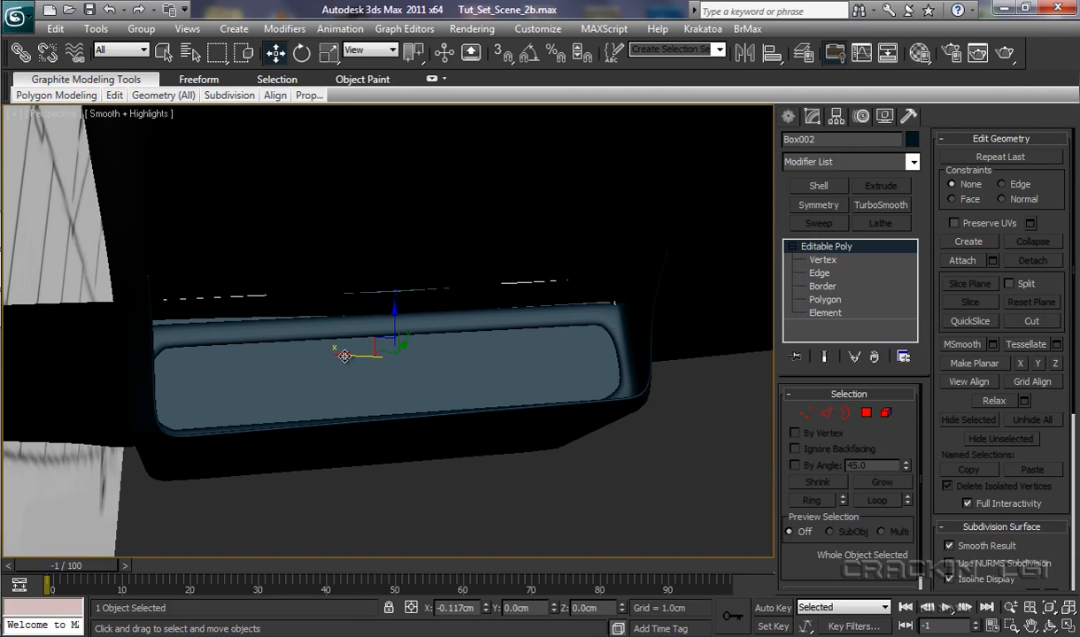
pyautogui.keyDown('alt'); pyautogui.moveTo(376, 391); pyautogui.dragTo(348, 428, button='middle'); pyautogui.keyUp('alt')
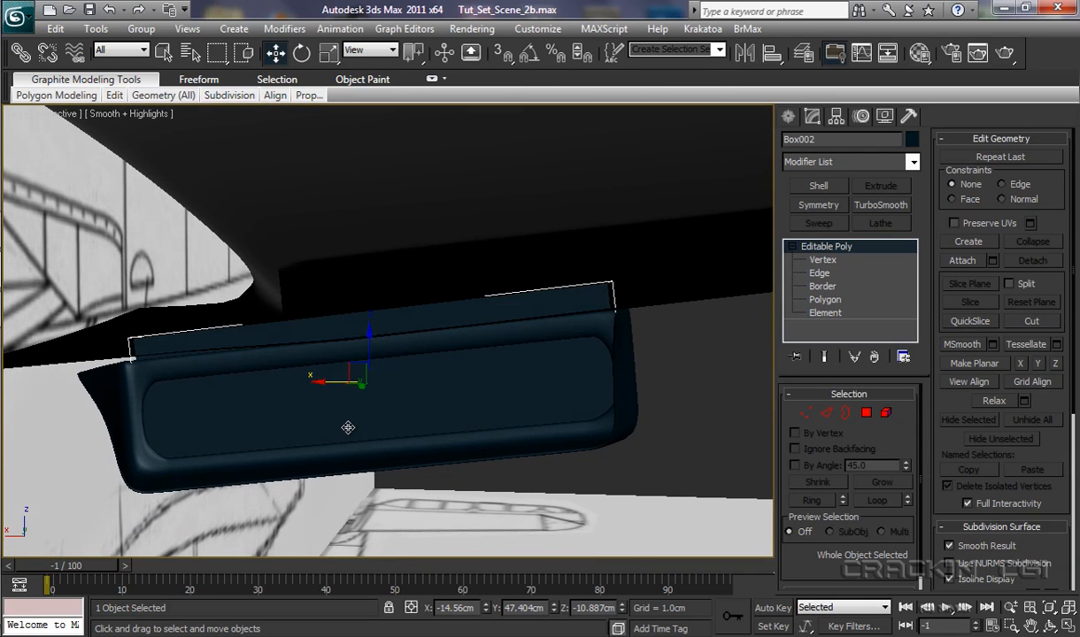
# Step: Lower the four top vertices of the inner side panels (Box002) by 0.99 cm in Z, then exit vertex editing and deselect the panels
pyautogui.click(821, 260)
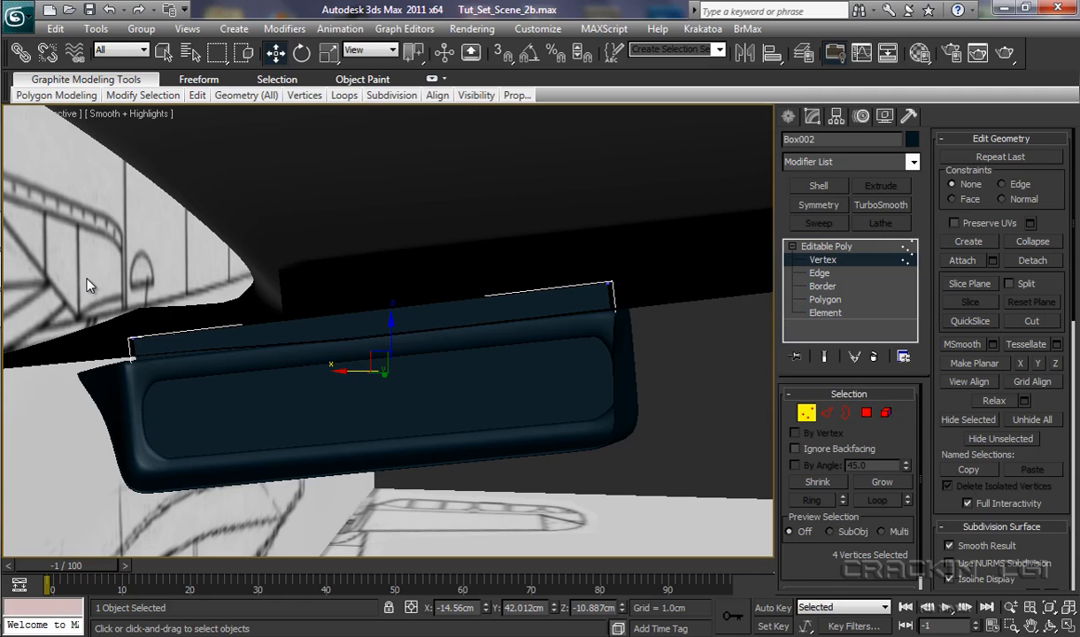
pyautogui.moveTo(88, 281); pyautogui.dragTo(681, 344)
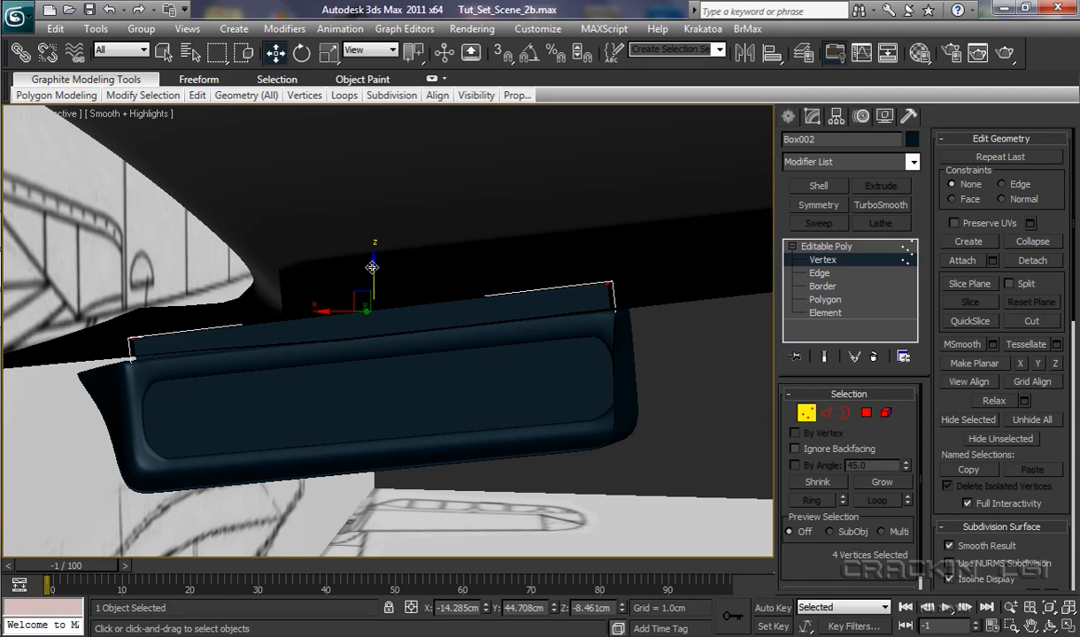
pyautogui.moveTo(373, 265); pyautogui.dragTo(375, 294)
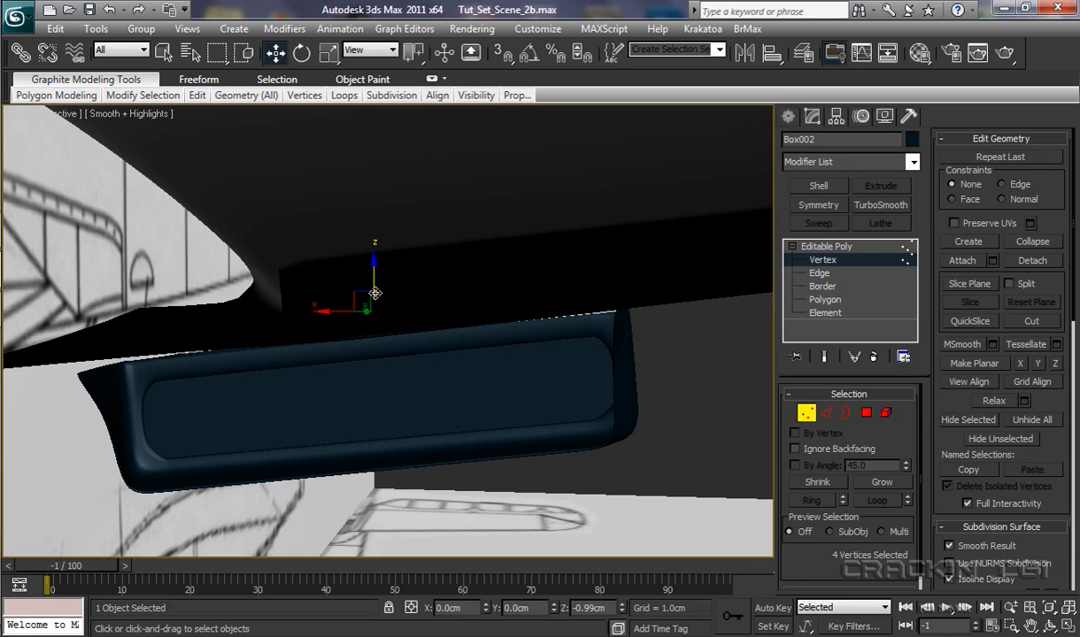
pyautogui.keyDown('alt'); pyautogui.moveTo(465, 404); pyautogui.dragTo(605, 337, button='middle'); pyautogui.keyUp('alt')
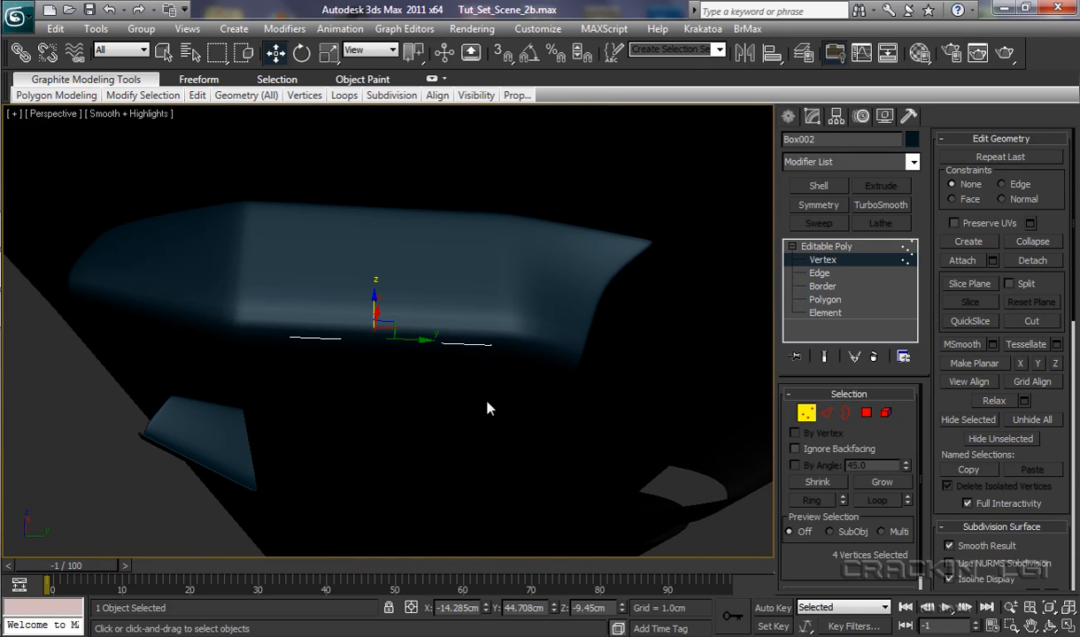
pyautogui.keyDown('alt'); pyautogui.moveTo(605, 440); pyautogui.dragTo(426, 478, button='middle'); pyautogui.keyUp('alt')
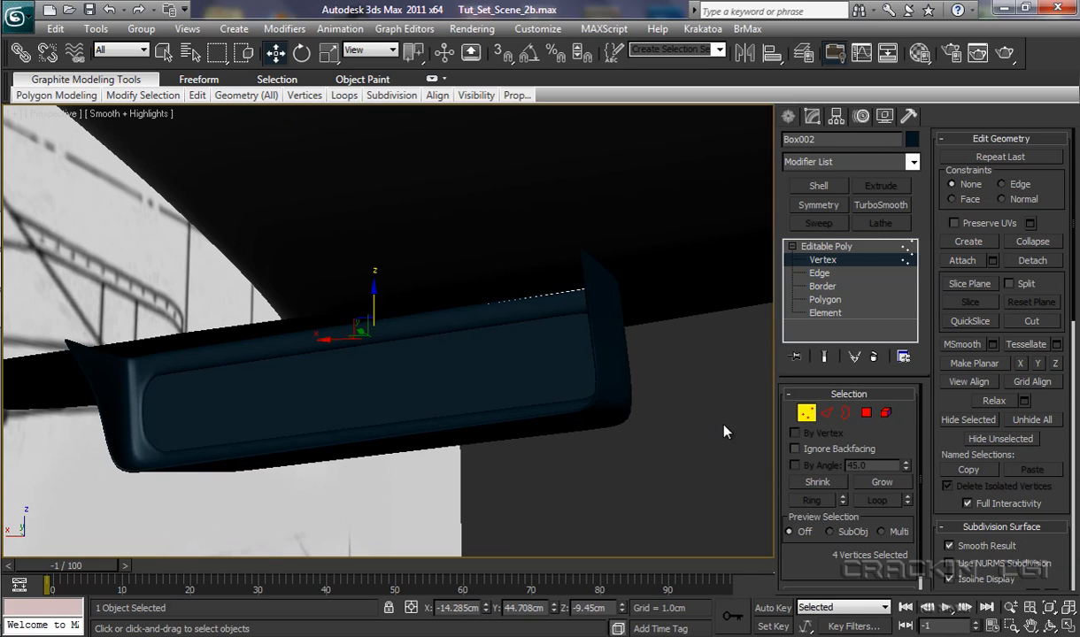
pyautogui.click(815, 260)
pyautogui.click(687, 386)
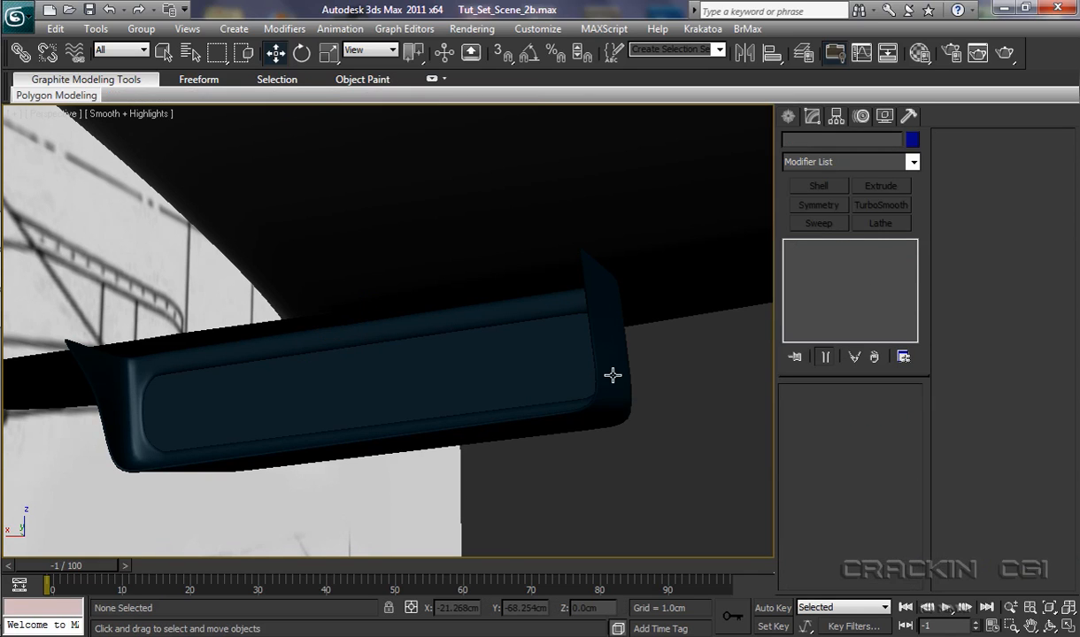
# Step: Select the undercarriage frame (Box001) and attach the inner side panels to it
pyautogui.click(613, 375)
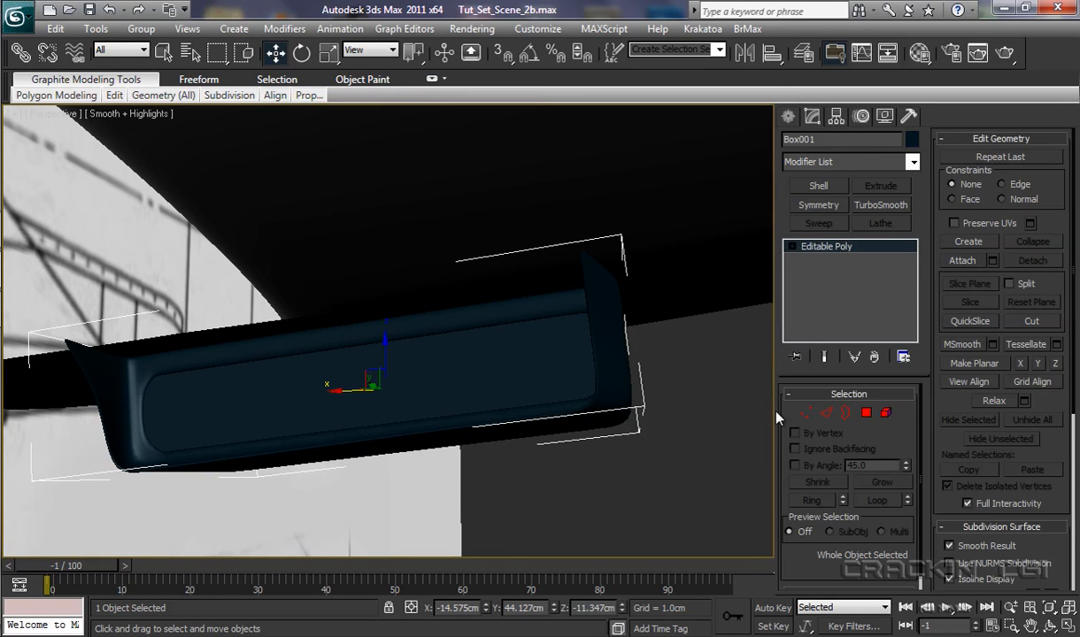
pyautogui.click(964, 261)
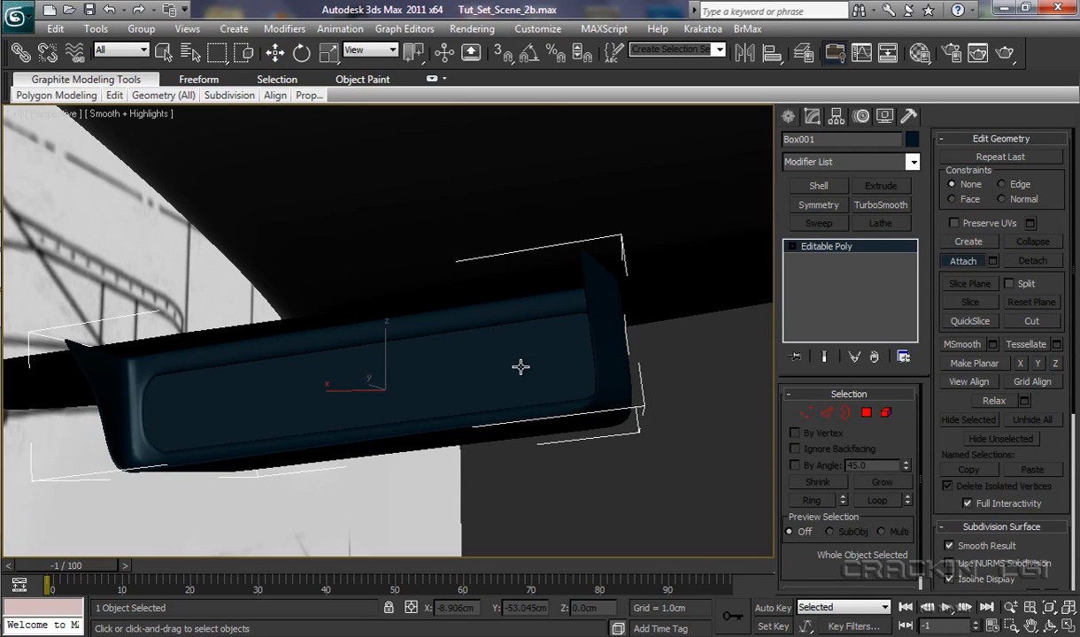
pyautogui.keyDown('alt'); pyautogui.moveTo(597, 458); pyautogui.dragTo(567, 482, button='middle'); pyautogui.keyUp('alt')
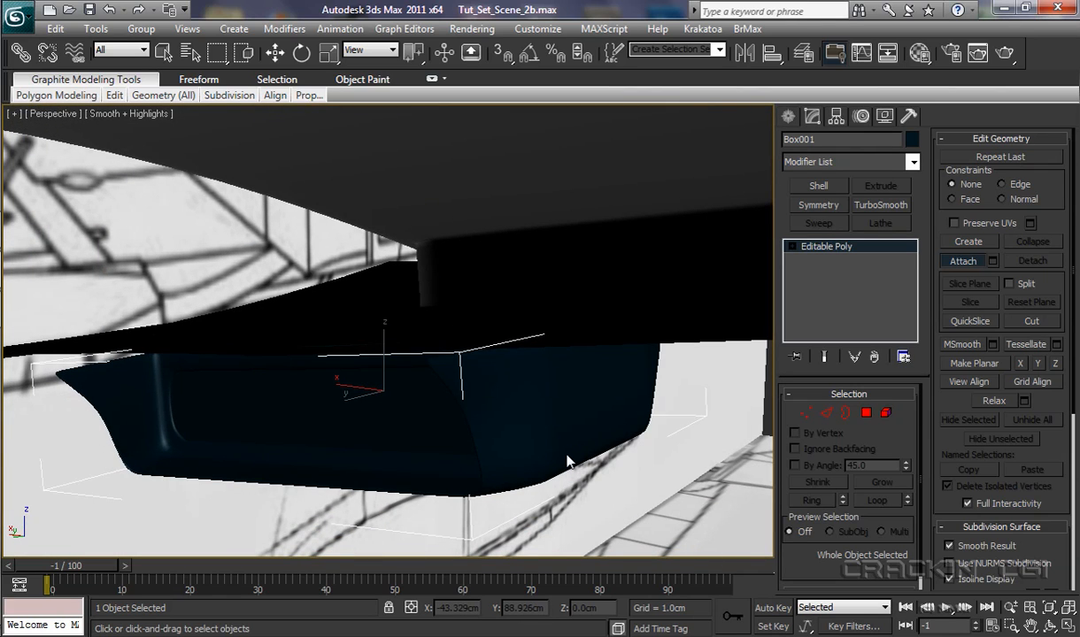
# Step: Move the undercarriage (Box001) up into the underside of the wing, to about Y 42.13 cm and Z -10.80 cm
pyautogui.press('w')
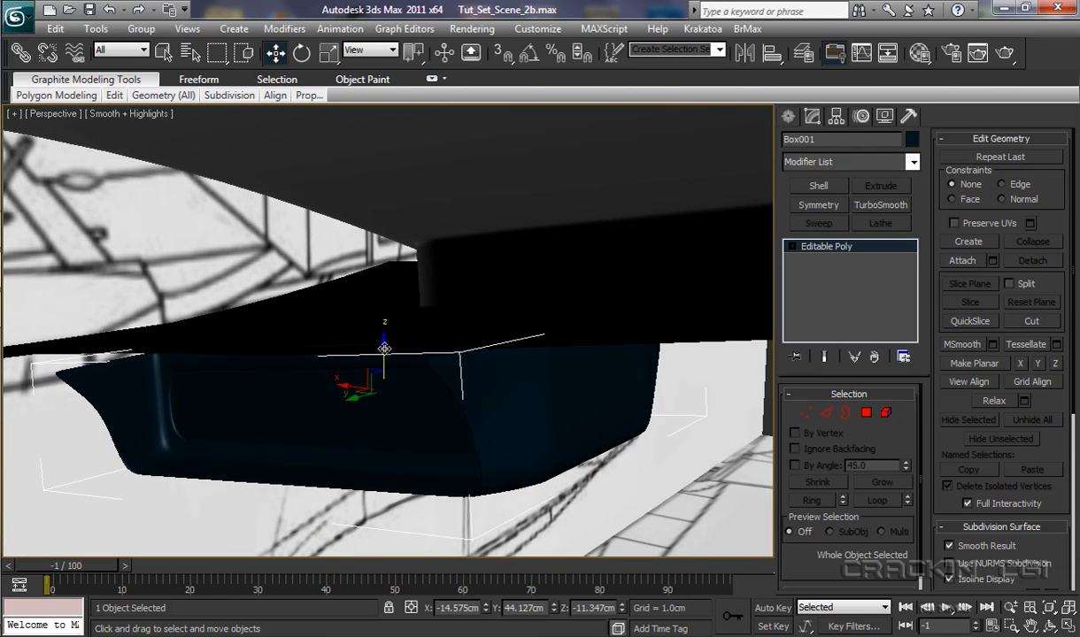
pyautogui.moveTo(384, 346); pyautogui.dragTo(390, 341)
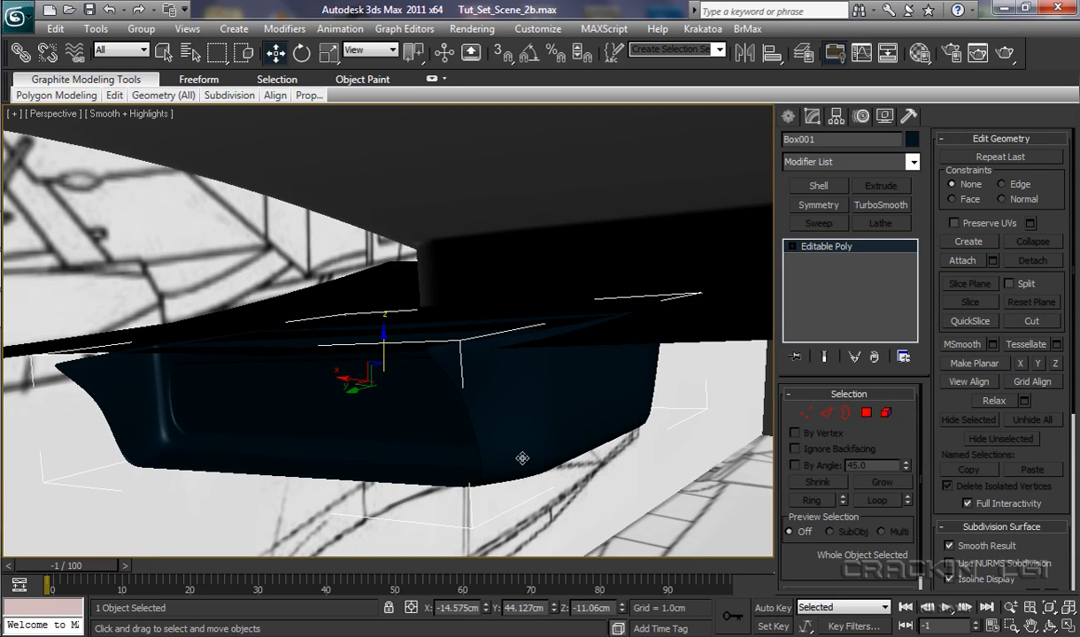
pyautogui.keyDown('alt'); pyautogui.moveTo(539, 464); pyautogui.dragTo(438, 447, button='middle'); pyautogui.keyUp('alt')
pyautogui.moveTo(336, 383); pyautogui.dragTo(391, 390)
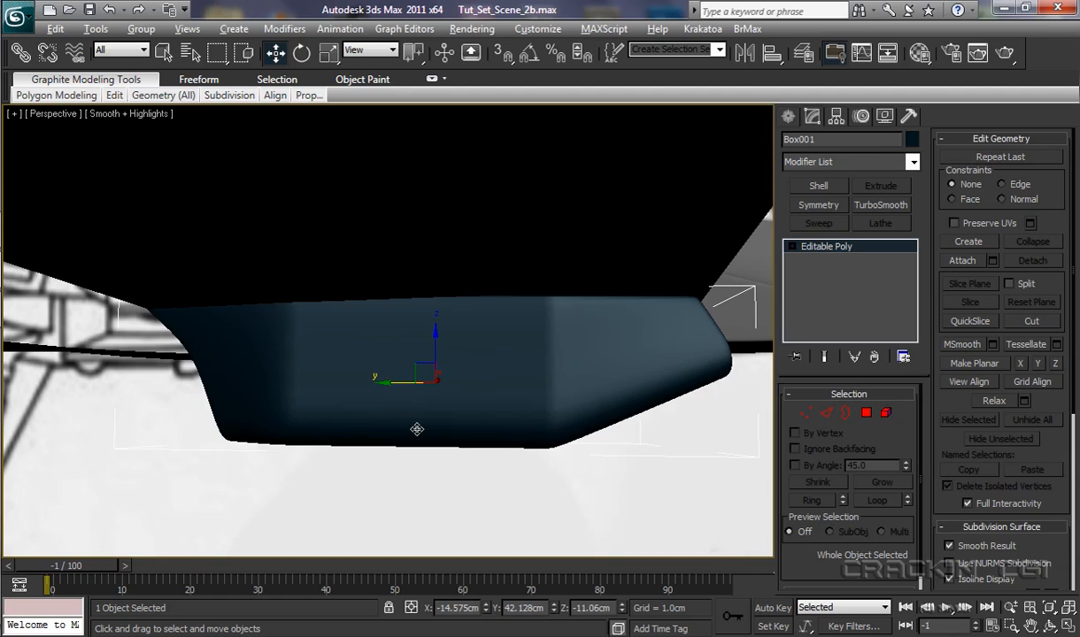
pyautogui.keyDown('alt'); pyautogui.moveTo(416, 429); pyautogui.dragTo(182, 422, button='middle'); pyautogui.keyUp('alt')
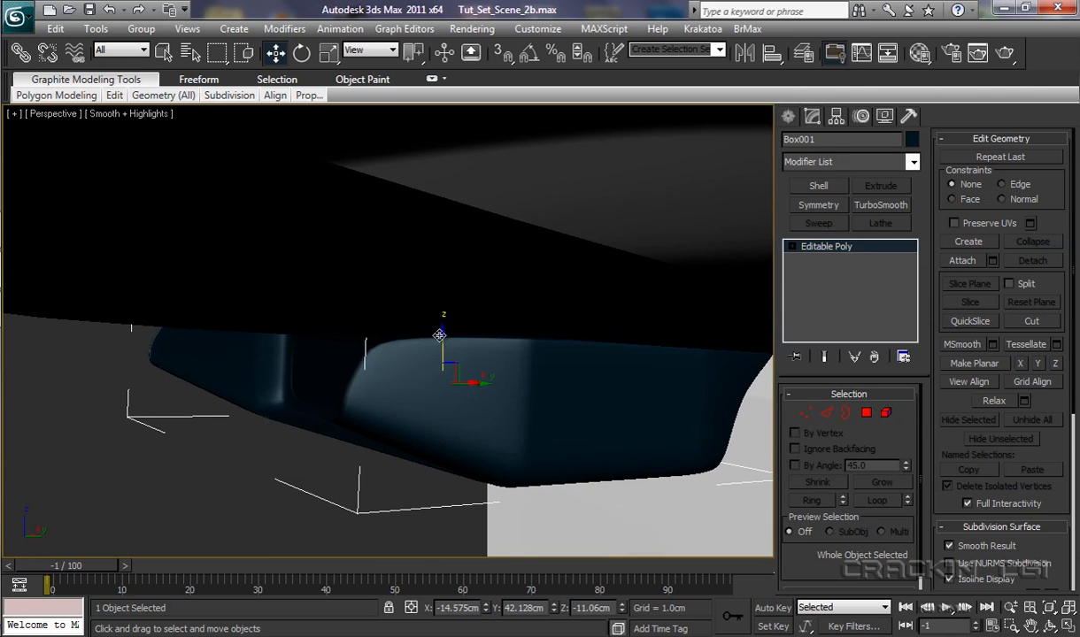
pyautogui.moveTo(440, 335); pyautogui.dragTo(444, 328)
pyautogui.keyDown('alt'); pyautogui.moveTo(442, 399); pyautogui.dragTo(351, 429, button='middle'); pyautogui.keyUp('alt')
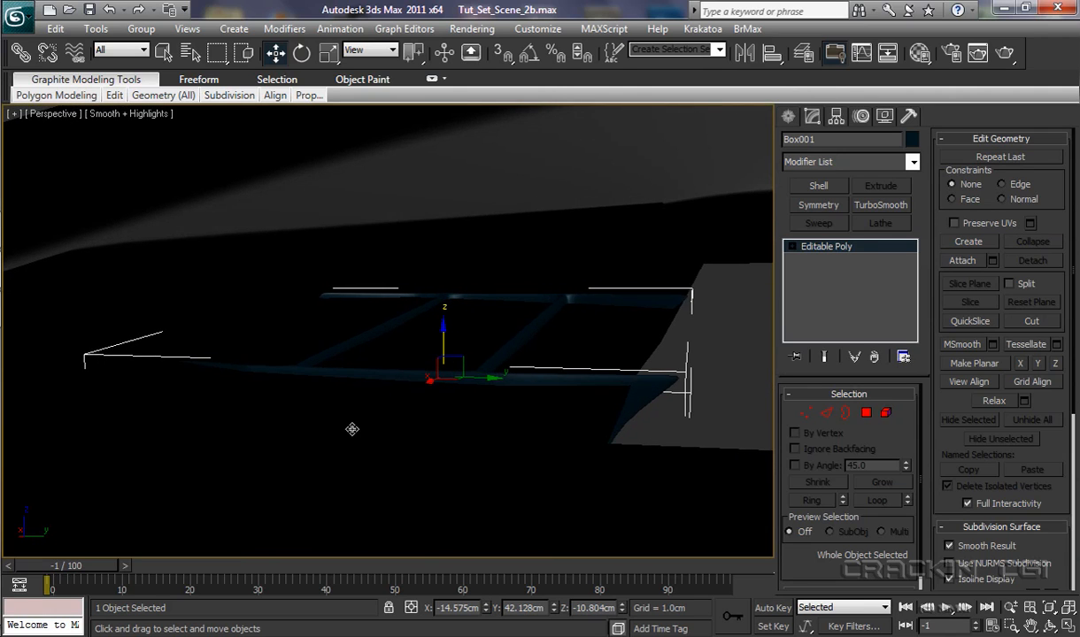